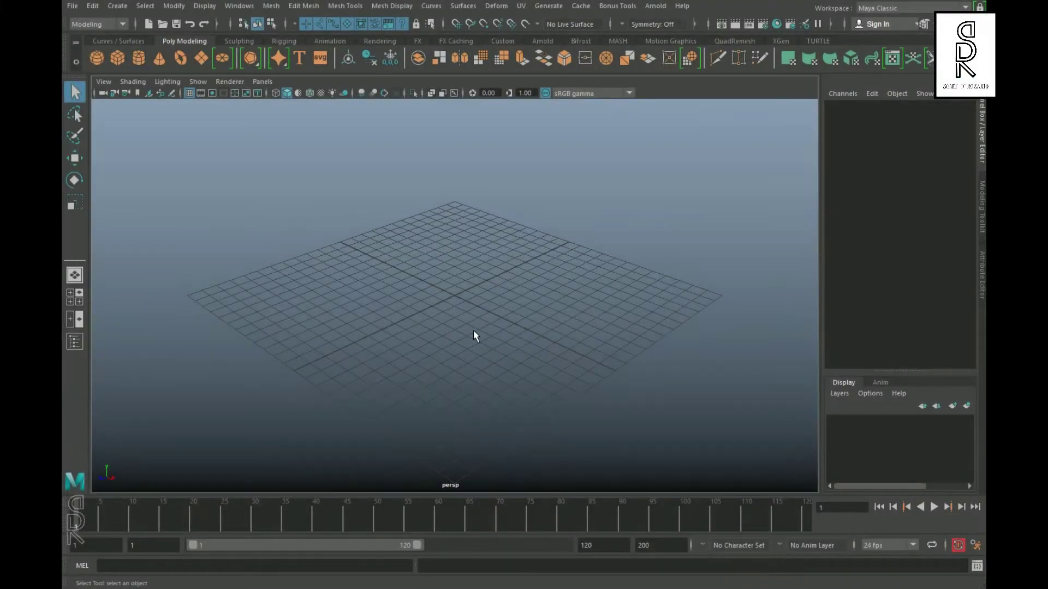
- Create a polygon sphere, scale it uniformly to about 3.62, and set both its axis and height subdivisions to 12
left_click_drag(507, 369, 580, 358, "alt")
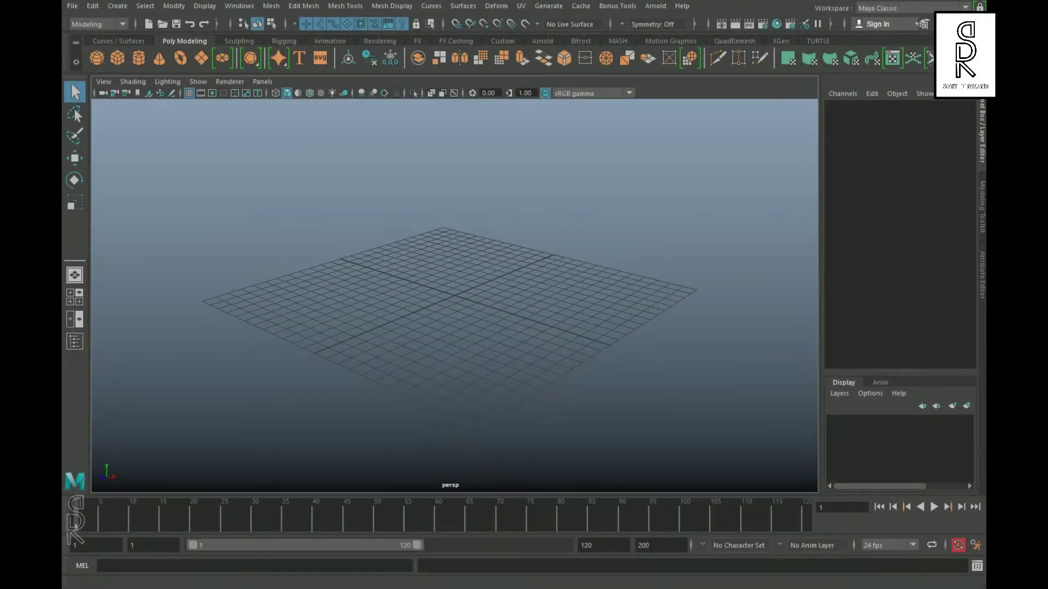
left_click(96, 59)
key("r")
left_click_drag(459, 301, 549, 310)
left_click(191, 97)
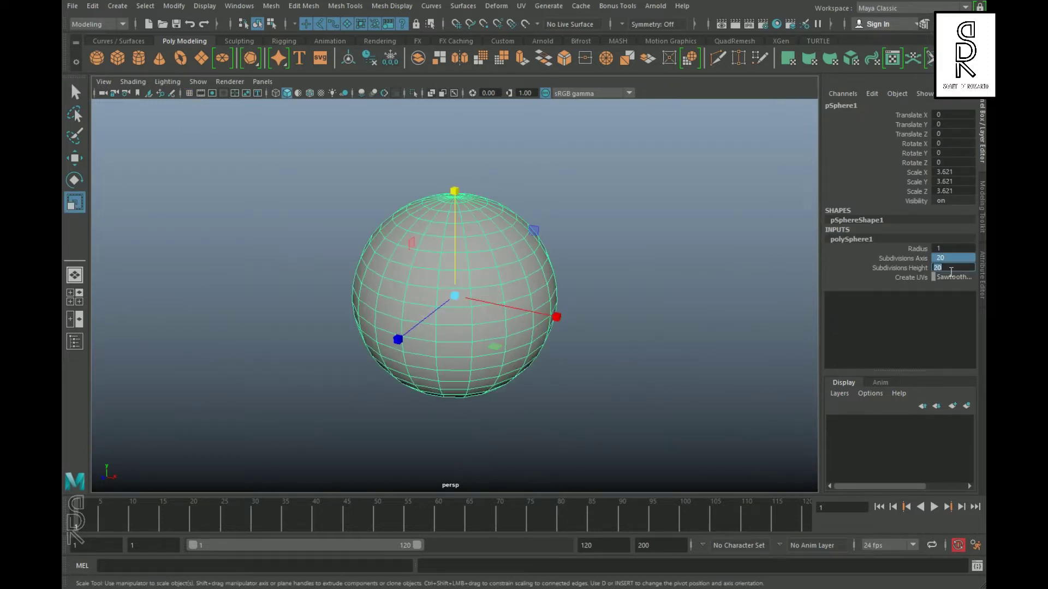
type("12")
key("Return")
- Bevel all the pole-to-pole edge loops around the sphere with a fraction of 0.2
left_click_drag(534, 325, 548, 354, "alt")
left_click(647, 351)
left_click(496, 319)
right_click_drag(498, 266, 500, 192)
double_click(485, 327)
double_click(432, 294, "shift")
double_click(395, 276, "shift")
double_click(374, 247, "shift")
double_click(388, 211, "shift")
double_click(417, 193, "shift")
double_click(443, 186, "shift")
double_click(465, 187, "shift")
double_click(495, 199, "shift")
double_click(512, 212, "shift")
double_click(524, 240, "shift")
double_click(503, 259, "shift")
left_click_drag(627, 314, 579, 211, "alt")
right_click_drag(578, 210, 632, 213, "shift")
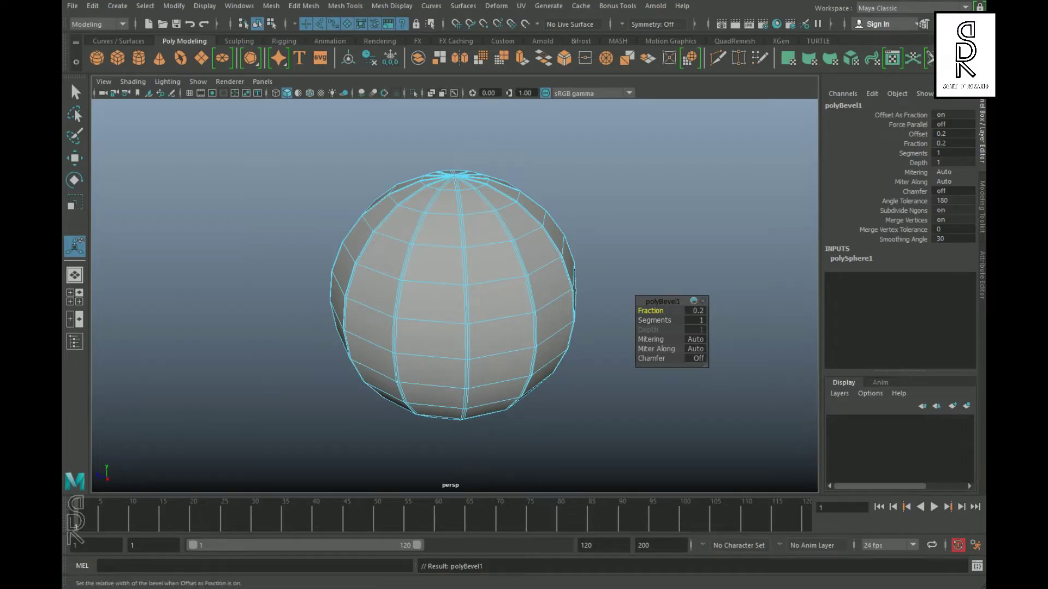
- Slightly flatten the area around the sphere's top pole by scaling its vertices with soft selection
left_click_drag(458, 262, 402, 360, "alt")
right_click_drag(402, 361, 562, 407, "alt")
left_click_drag(562, 406, 534, 301, "alt")
right_click_drag(535, 301, 486, 145, "alt")
middle_click_drag(485, 145, 496, 232, "alt")
right_click_drag(489, 204, 348, 180)
key("q")
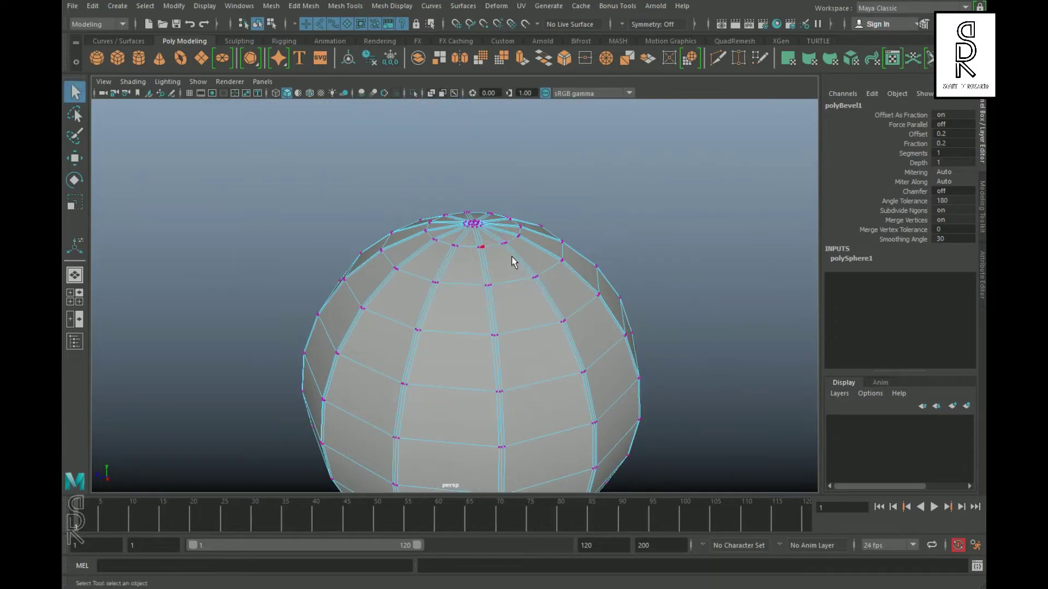
left_click_drag(473, 288, 484, 367, "alt")
right_click_drag(484, 367, 507, 376, "alt")
left_click(489, 264)
left_click_drag(591, 369, 562, 175, "alt")
right_click_drag(562, 174, 484, 390, "alt")
left_click_drag(484, 390, 628, 251, "alt")
key("b")
left_click_drag(557, 343, 513, 355, "alt")
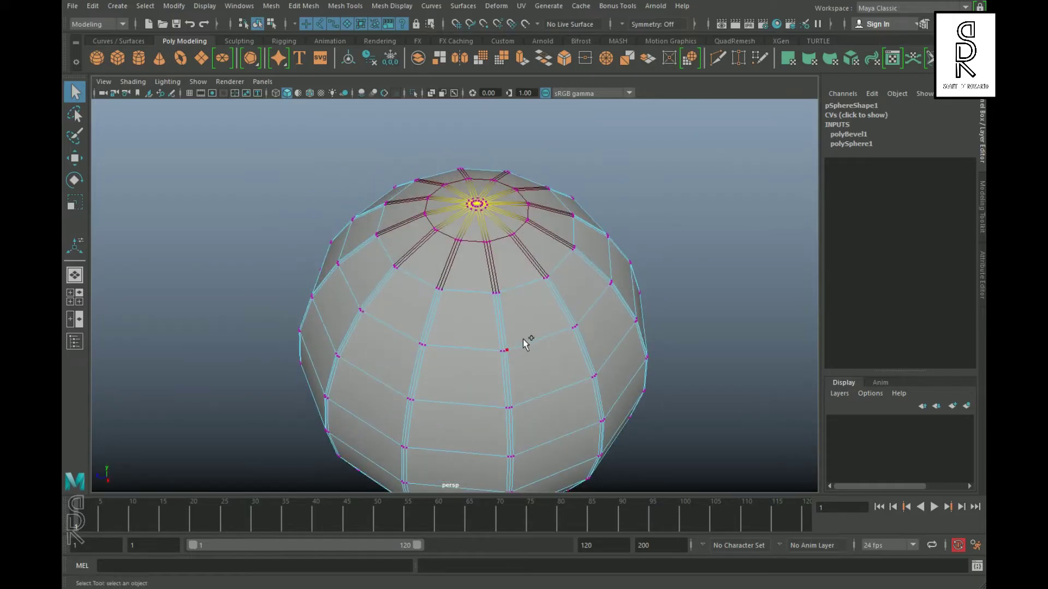
left_click_drag(534, 326, 594, 237)
key("r")
mouse_move(485, 244)
left_mouse_down()
mouse_move(486, 257)
mouse_move(533, 286)
mouse_move(693, 330)
mouse_move(483, 251)
left_mouse_up()
left_click_drag(524, 257, 514, 253, "alt")
left_click(714, 247)
scroll(546, 256, "up", 2)
left_click_drag(442, 240, 453, 218, "alt")
key("b")
- Scale the edge loops along all the bevelled strips slightly inward to form grooves and turn on the smooth mesh preview
left_click_drag(565, 318, 494, 339, "alt")
double_click(485, 252)
left_click(388, 234, "shift")
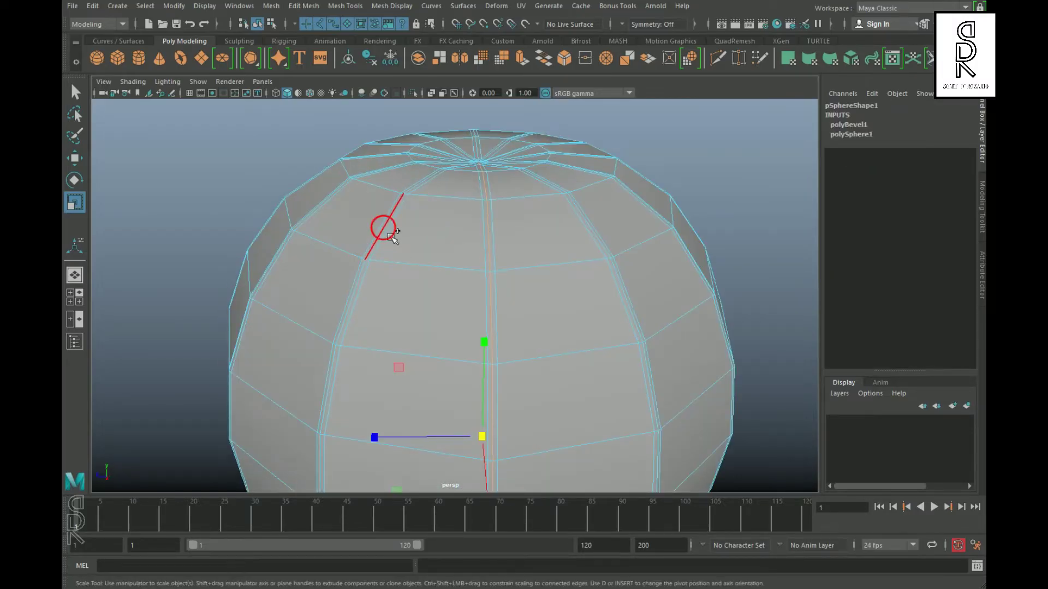
double_click(387, 232, "shift")
left_click_drag(388, 234, 436, 278, "alt")
double_click(486, 148, "shift")
double_click(514, 143, "shift")
double_click(550, 138, "shift")
double_click(641, 136, "shift")
double_click(667, 182, "shift")
double_click(671, 244, "shift")
right_click_drag(731, 334, 512, 346, "alt")
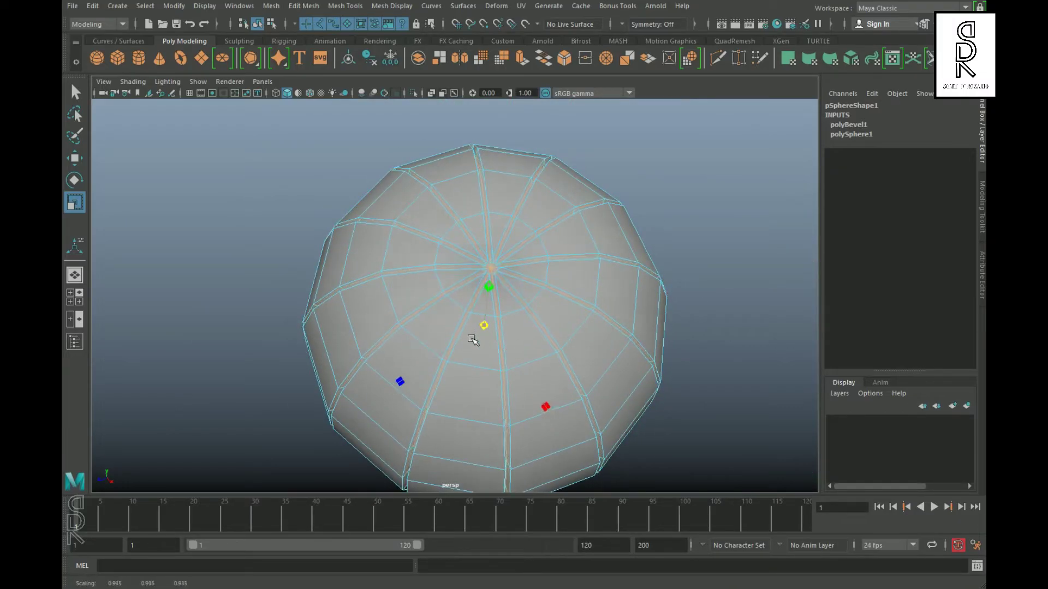
left_click_drag(463, 341, 529, 326, "alt")
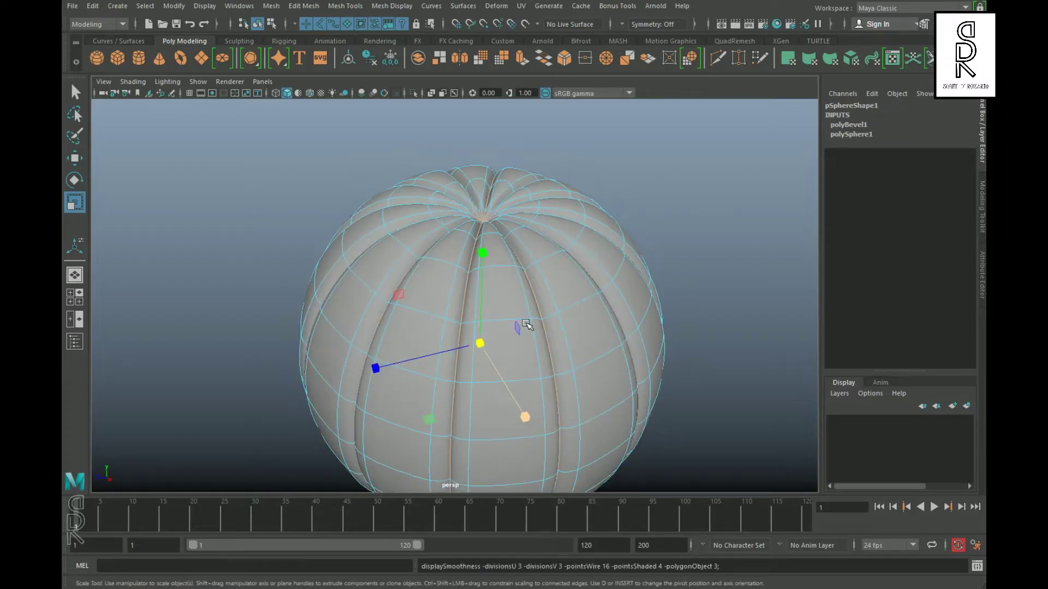
- Squash the whole pumpkin vertically to a Scale Y of about 3.29
left_click_drag(560, 279, 557, 247, "alt")
scroll(526, 299, "up", 2)
scroll(506, 306, "down", 5)
mouse_move(505, 316)
left_mouse_down("alt")
mouse_move(500, 353)
mouse_move(498, 320)
left_mouse_up("alt")
left_click(498, 320)
left_click_drag(487, 186, 494, 198)
left_click(683, 237)
left_click_drag(571, 328, 535, 335, "alt")
left_click(519, 306)
left_click_drag(488, 183, 498, 204)
left_click(679, 349)
left_click_drag(679, 354, 668, 377, "alt")
- Select the centre vertex of the top pole, convert it to the surrounding faces, and flatten them by scaling vertically
scroll(498, 326, "up", 4)
middle_click_drag(556, 311, 564, 403, "alt")
left_click(524, 349)
right_click_drag(374, 295, 484, 322, "alt")
left_click_drag(487, 322, 485, 376, "alt")
right_click_drag(402, 343, 503, 398, "alt")
middle_click_drag(530, 353, 507, 340, "alt")
right_click_drag(545, 248, 468, 235)
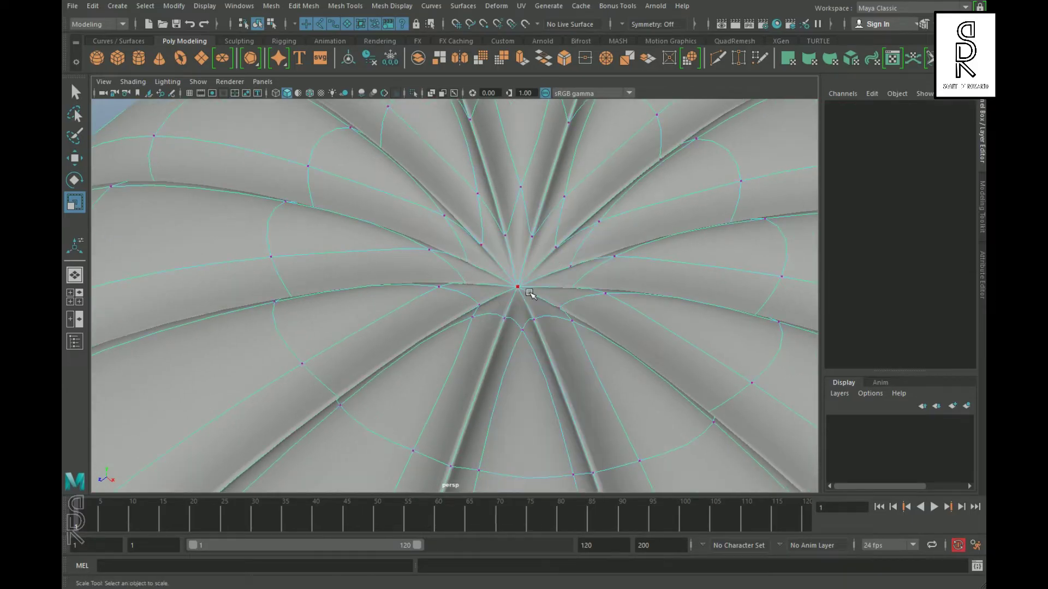
left_click(526, 292)
right_click_drag(586, 347, 567, 361, "alt")
middle_click_drag(567, 361, 544, 386, "alt")
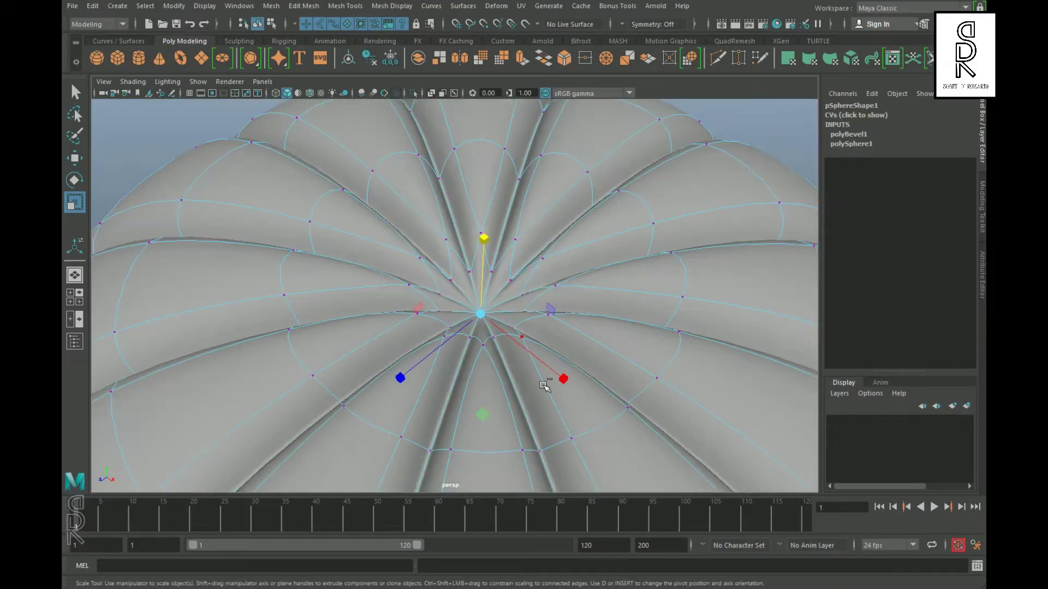
key("ctrl+F11")
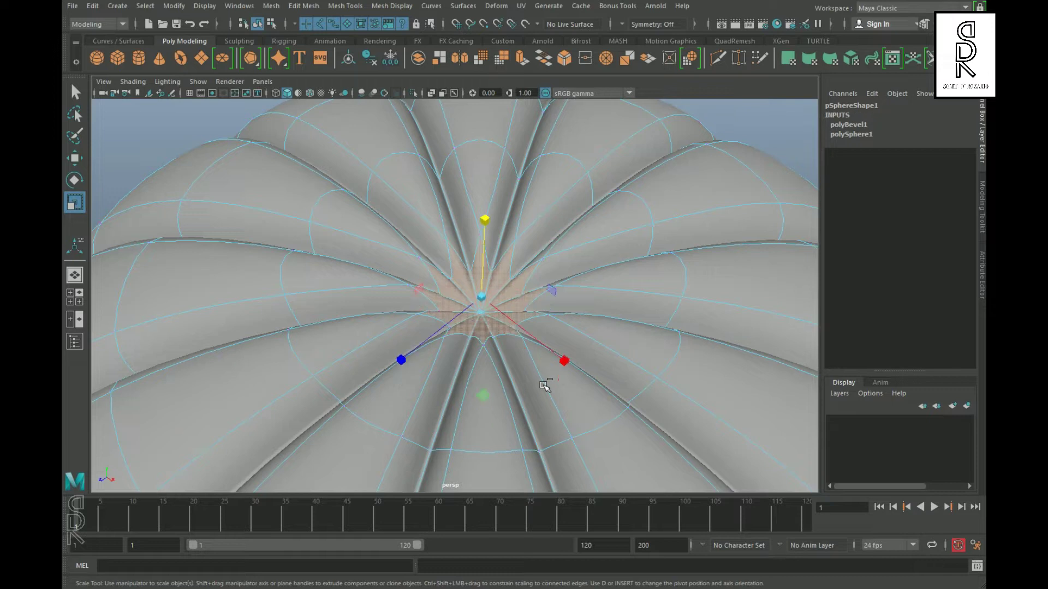
left_click_drag(627, 375, 606, 306, "alt")
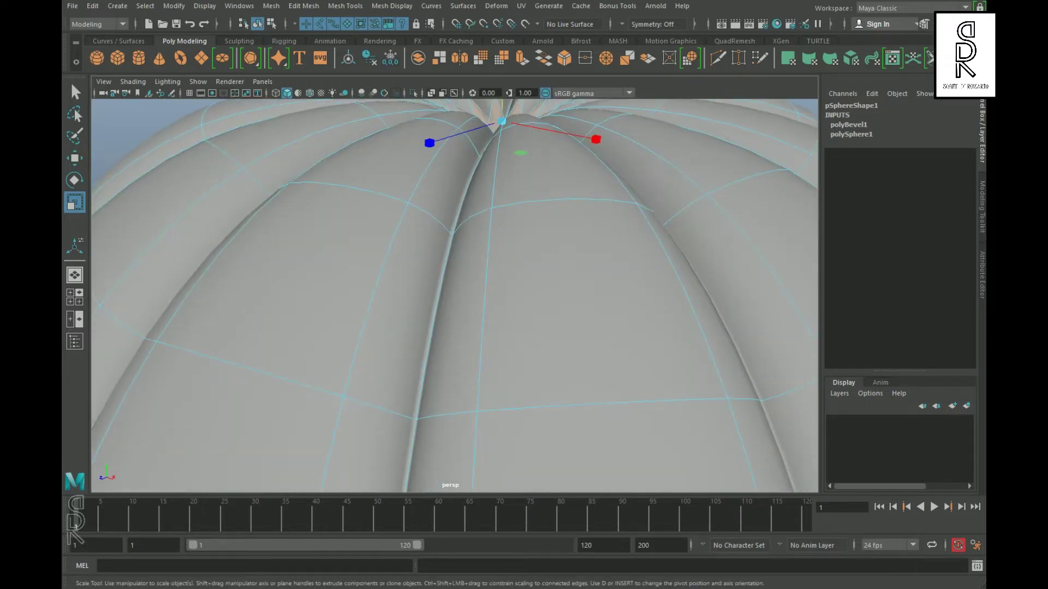
middle_click_drag(609, 331, 577, 395, "alt")
left_click_drag(576, 396, 532, 404, "alt")
left_click_drag(425, 165, 420, 264)
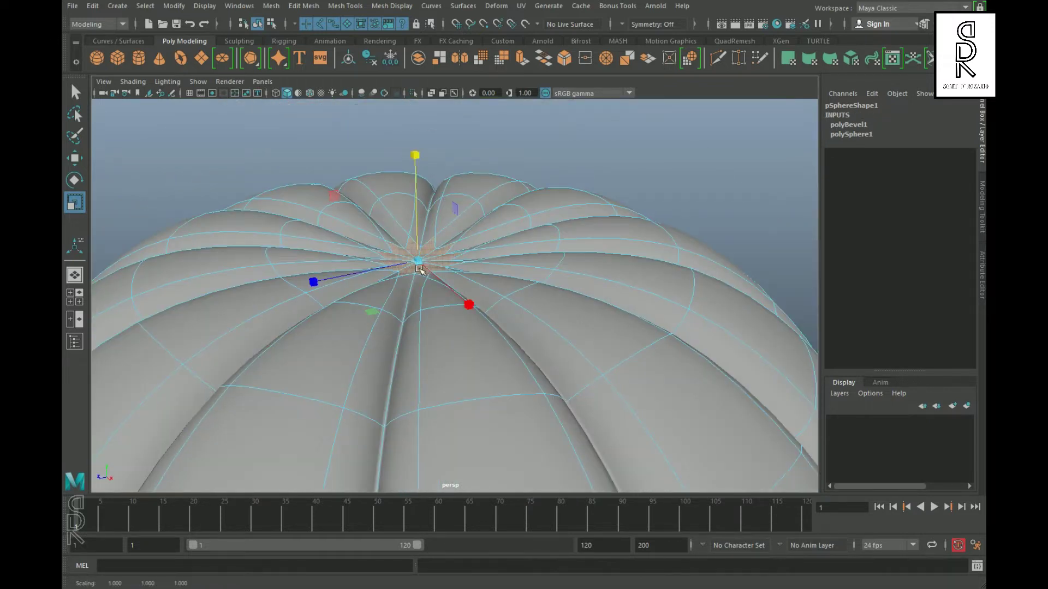
scroll(361, 331, "up", 1)
mouse_move(621, 330)
left_mouse_down("alt")
mouse_move(626, 285)
mouse_move(615, 322)
left_mouse_up("alt")
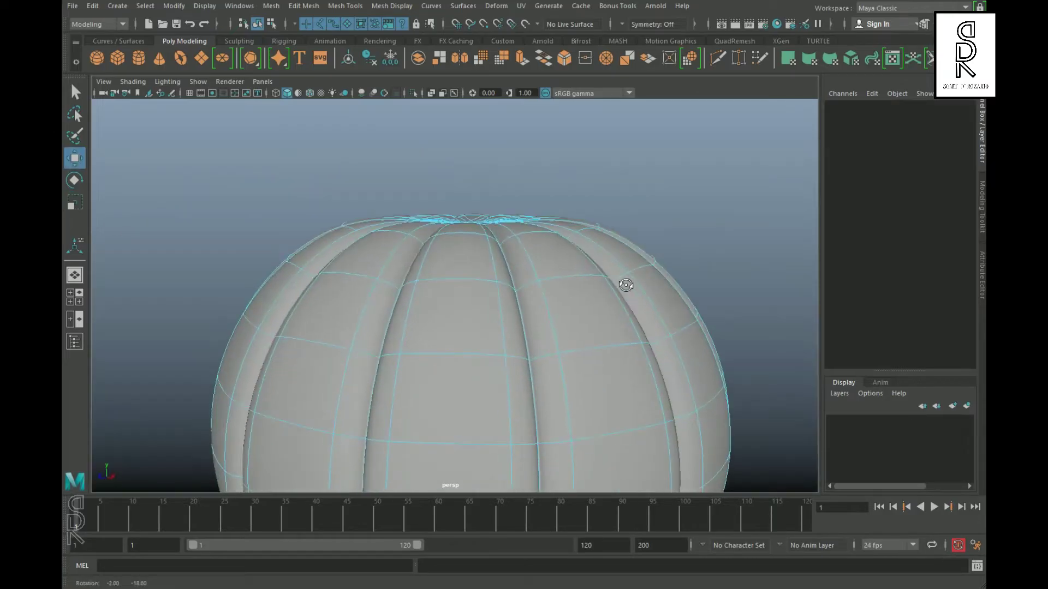
- Nudge an edge loop near the pumpkin's top slightly upward and return to object mode
scroll(515, 321, "up", 2)
double_click(500, 265)
left_click_drag(466, 210, 468, 208)
right_click_drag(529, 255, 579, 225)
left_click(676, 240)
- Select the faces around the pumpkin's bottom pole from its centre vertex and reshape them with the Scale tool
scroll(611, 333, "down", 5)
left_click_drag(483, 390, 471, 251, "alt")
left_click(456, 343)
scroll(368, 308, "up", 5)
scroll(368, 307, "up", 3)
right_click_drag(493, 253, 382, 248)
left_click(457, 306)
key("shift+period")
key("ctrl+z")
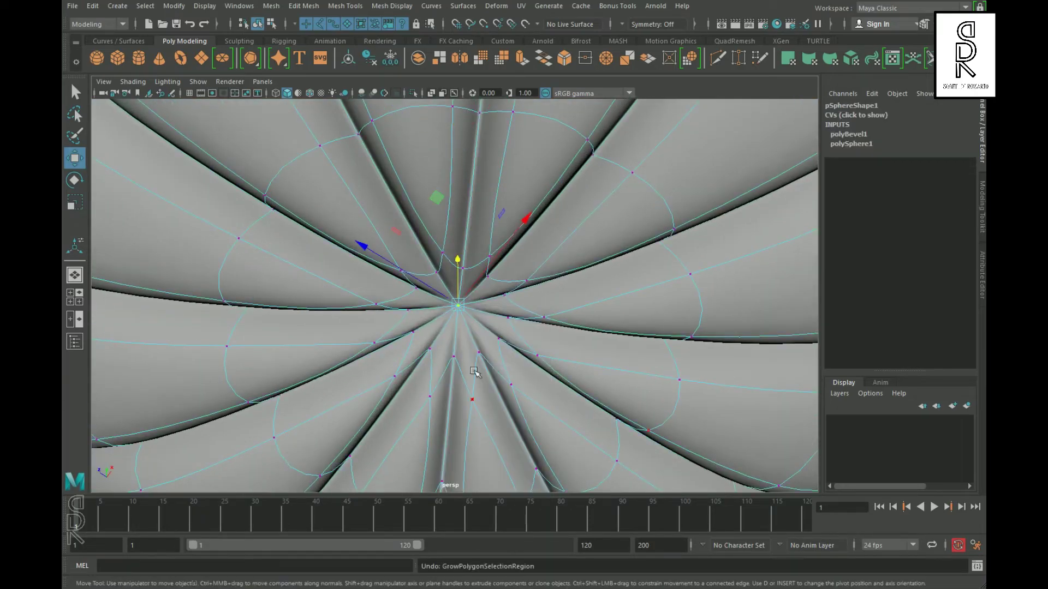
key("ctrl+F11")
key("r")
scroll(457, 364, "down", 5)
left_click_drag(487, 312, 463, 302, "alt")
scroll(463, 302, "up", 5)
left_click_drag(533, 327, 548, 483)
middle_click_drag(627, 444, 580, 344, "alt")
left_click_drag(490, 235, 450, 404)
scroll(445, 351, "up", 5)
middle_click_drag(450, 405, 437, 305, "alt")
left_click(716, 435)
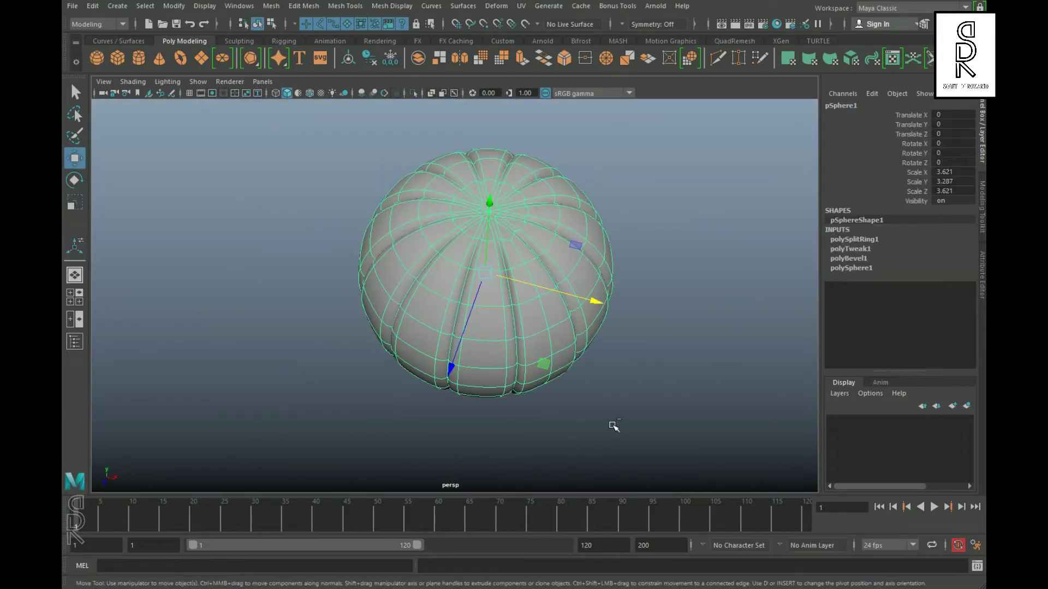
- Duplicate the pumpkin into a new display layer named low and hide that layer
key("ctrl+d")
left_click(966, 405)
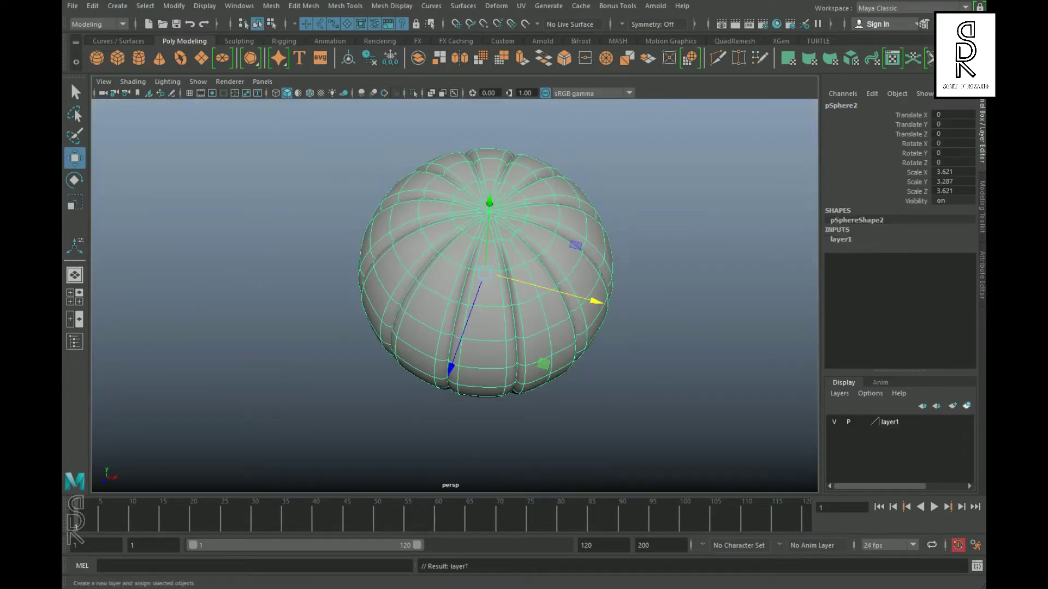
double_click(894, 432)
type("low")
key("Return")
left_click(834, 421)
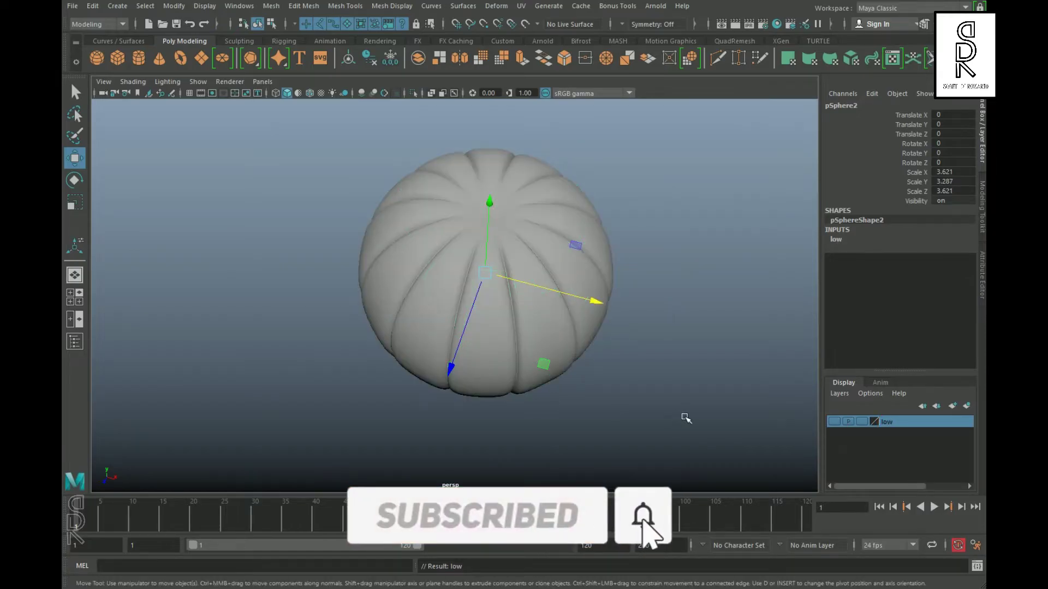
- Smooth the remaining pumpkin mesh with 4 divisions and return to object mode
left_click(715, 463)
left_click_drag(716, 464, 611, 376, "alt")
left_click(585, 345)
left_click_drag(633, 418, 553, 394, "alt")
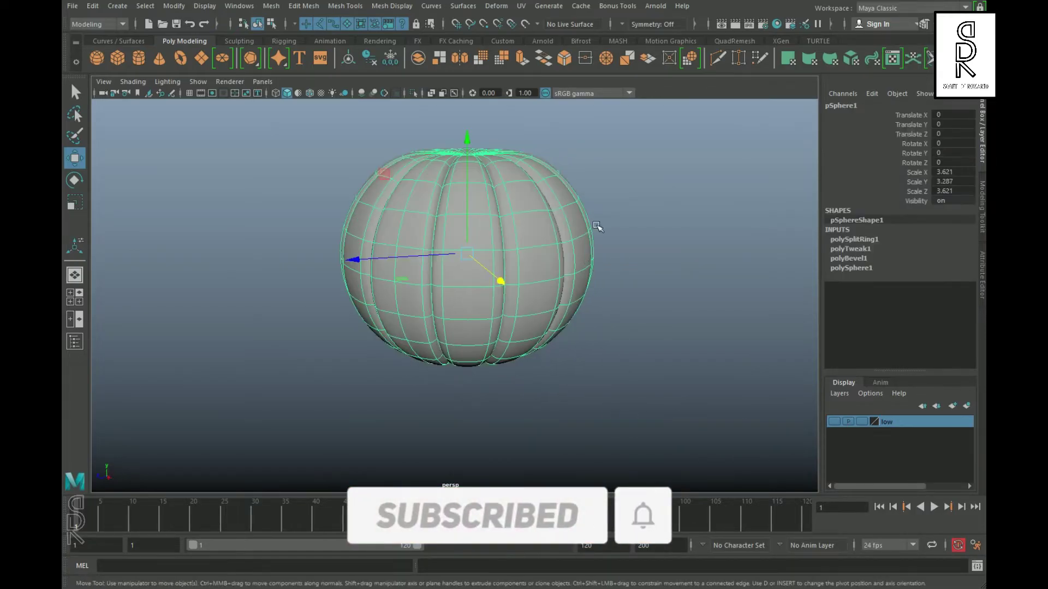
right_click(615, 179, "shift")
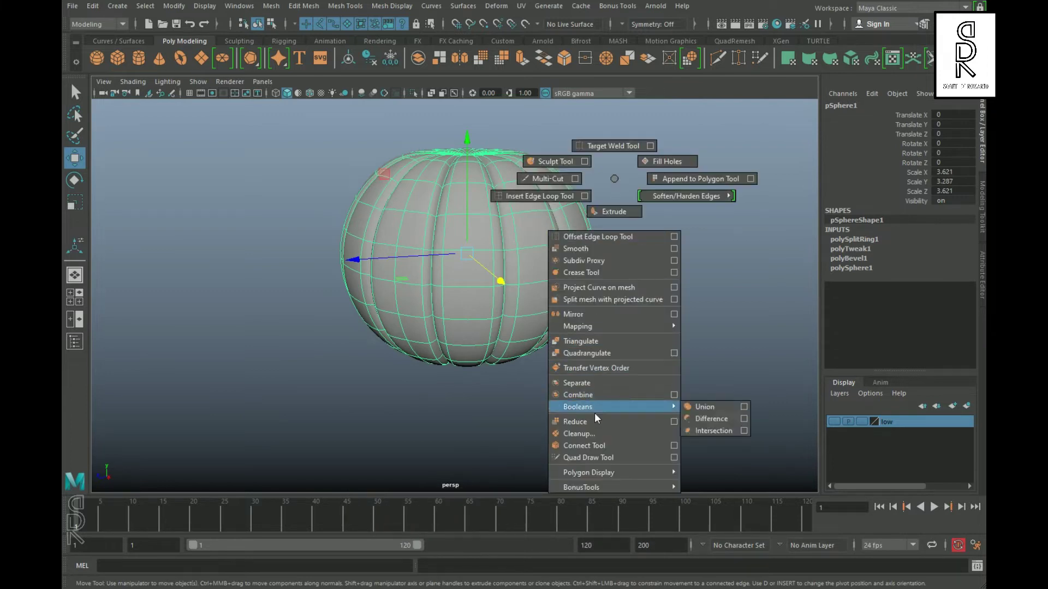
left_click(594, 248)
left_click(714, 310)
type("4")
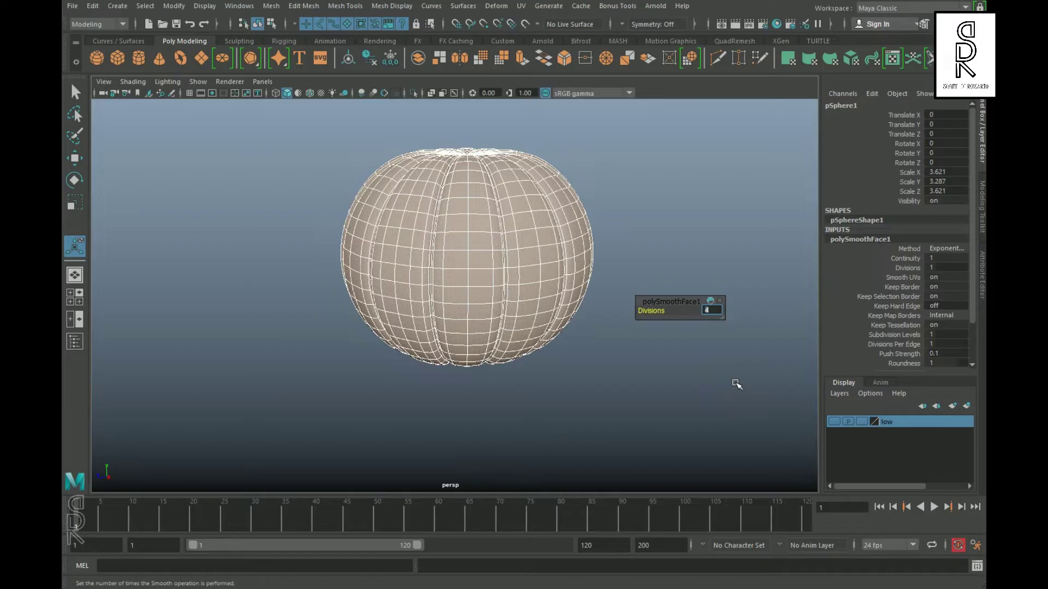
key("Return")
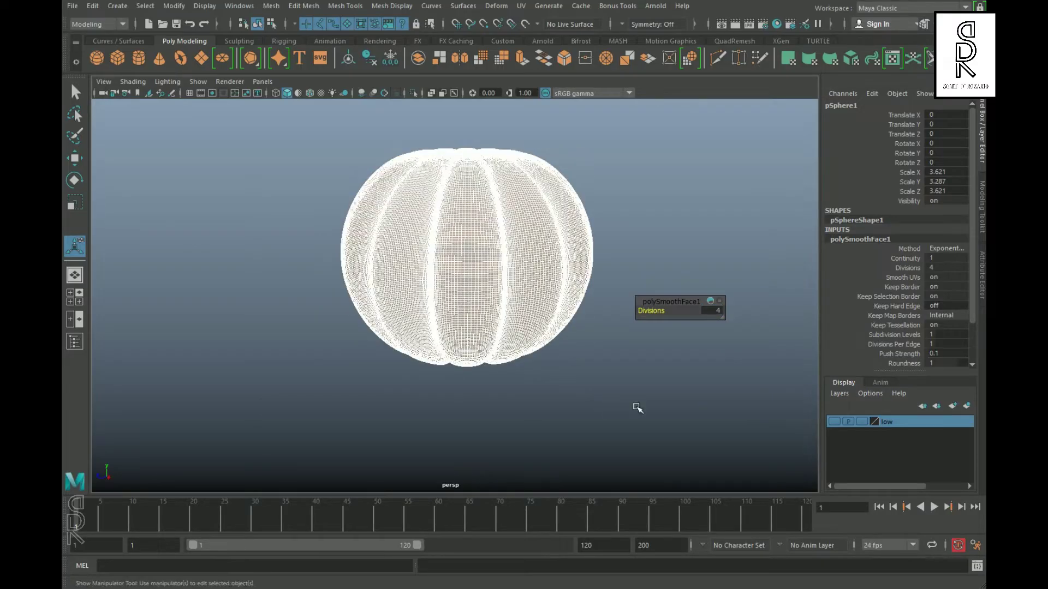
right_click_drag(510, 194, 648, 164)
- Duplicate the smoothed pumpkin and move the copy along X to about -21.3
left_click_drag(593, 366, 571, 321, "alt")
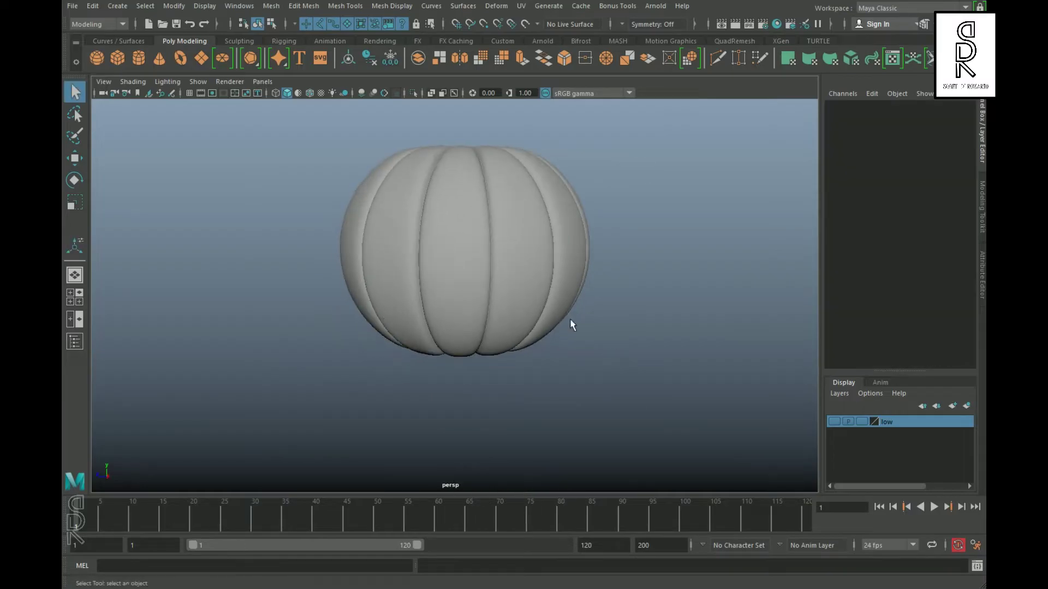
left_click_drag(339, 288, 582, 423)
key("w")
right_click_drag(642, 390, 570, 389, "alt")
left_click_drag(570, 389, 641, 405, "alt")
left_click_drag(580, 300, 237, 202)
right_click_drag(491, 375, 390, 376, "alt")
middle_click_drag(390, 377, 475, 399, "alt")
left_click_drag(438, 271, 395, 258)
- Assign the moved copy to a new display layer named high and hide that layer
left_click(966, 406)
double_click(890, 421)
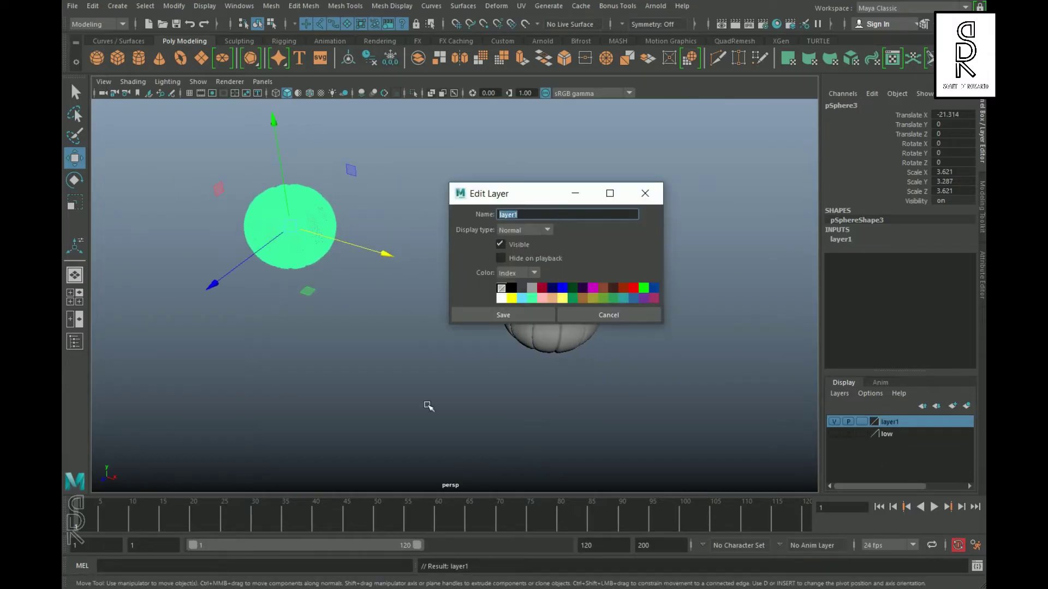
key("Return")
left_click(834, 422)
- Select and frame the remaining smoothed pumpkin and examine its shape from different sides
left_click(545, 304)
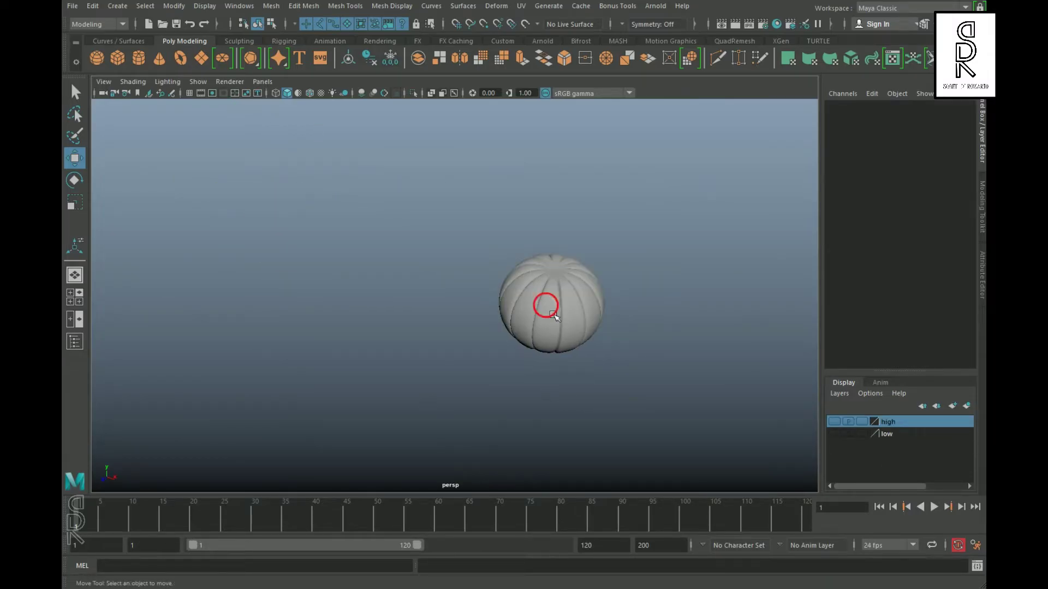
right_click_drag(444, 343, 562, 377, "alt")
key("f")
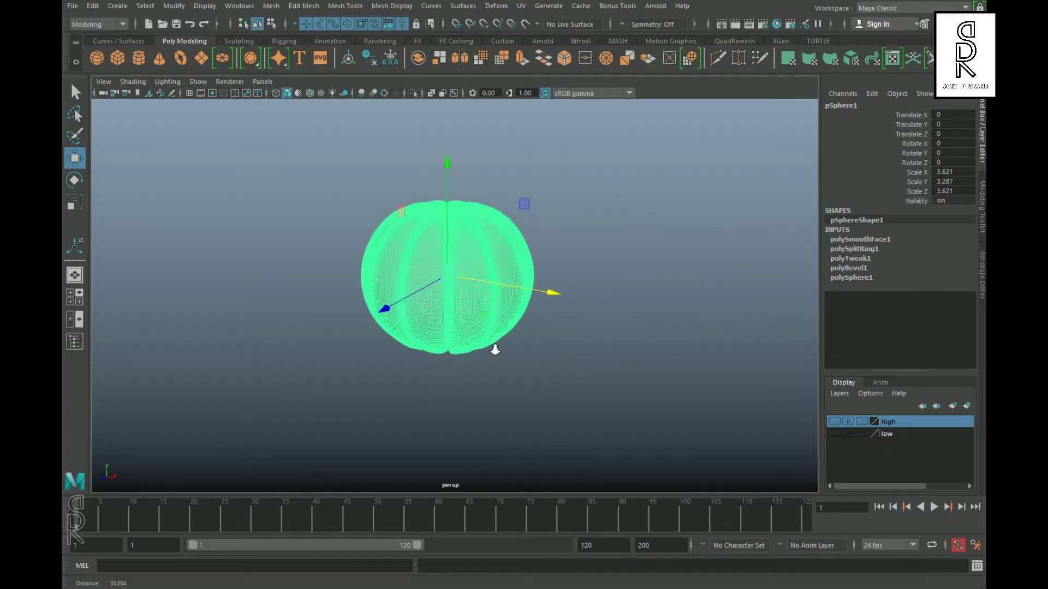
left_click(703, 403)
left_click_drag(666, 374, 568, 324, "alt")
left_click(577, 336)
left_click_drag(658, 392, 682, 393, "alt")
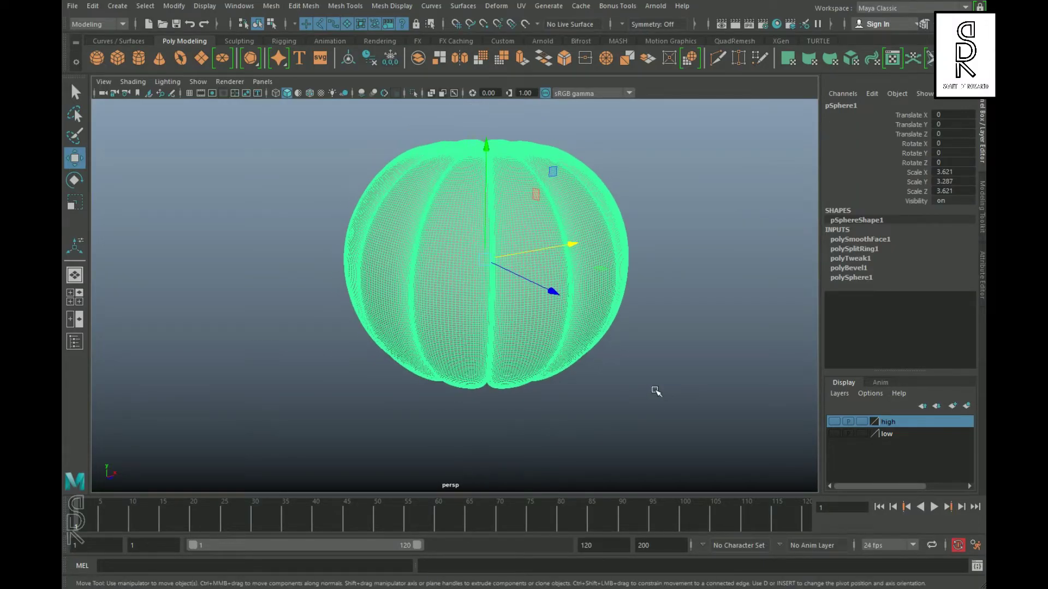
- Switch to the ref_images folder in File Explorer and show its files as extra large icons
key("alt+Tab")
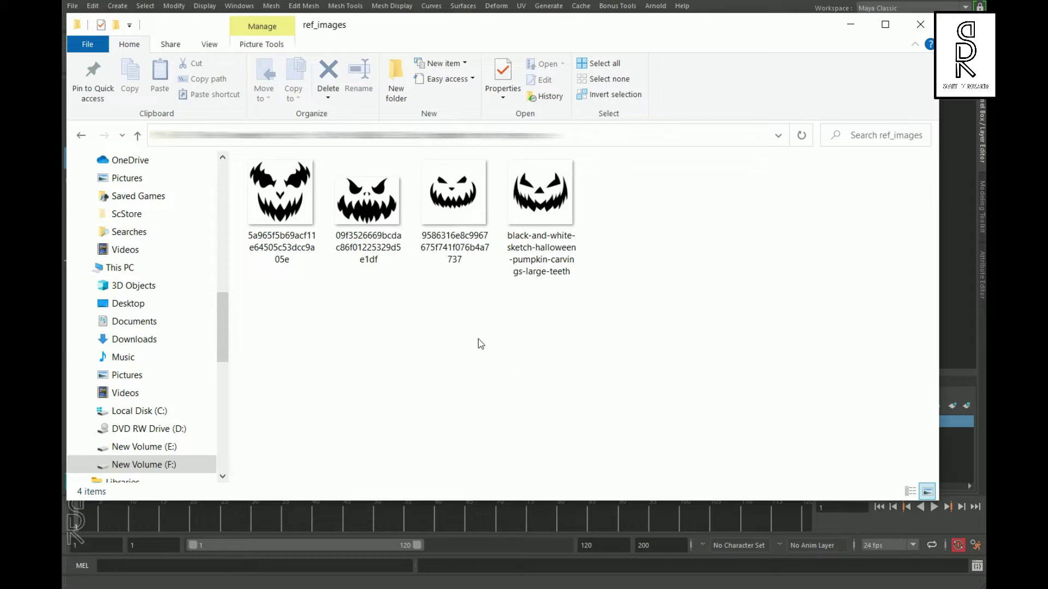
left_click(210, 45)
left_click(225, 65)
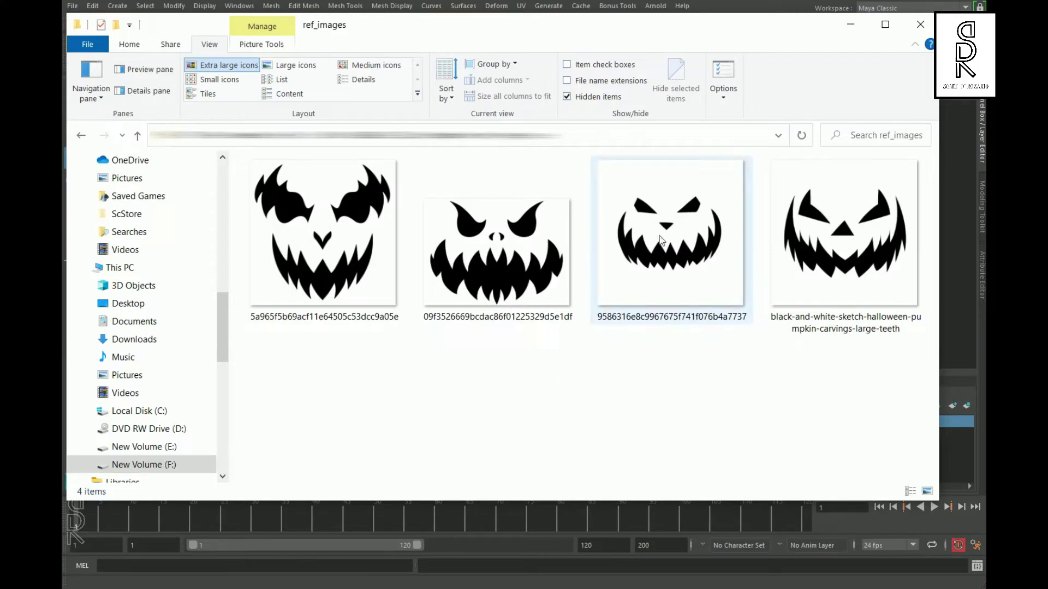
- Open the pumpkin-face image 09f3526669bcdac86f01225329d5e1df in Adobe Illustrator
left_click(518, 251)
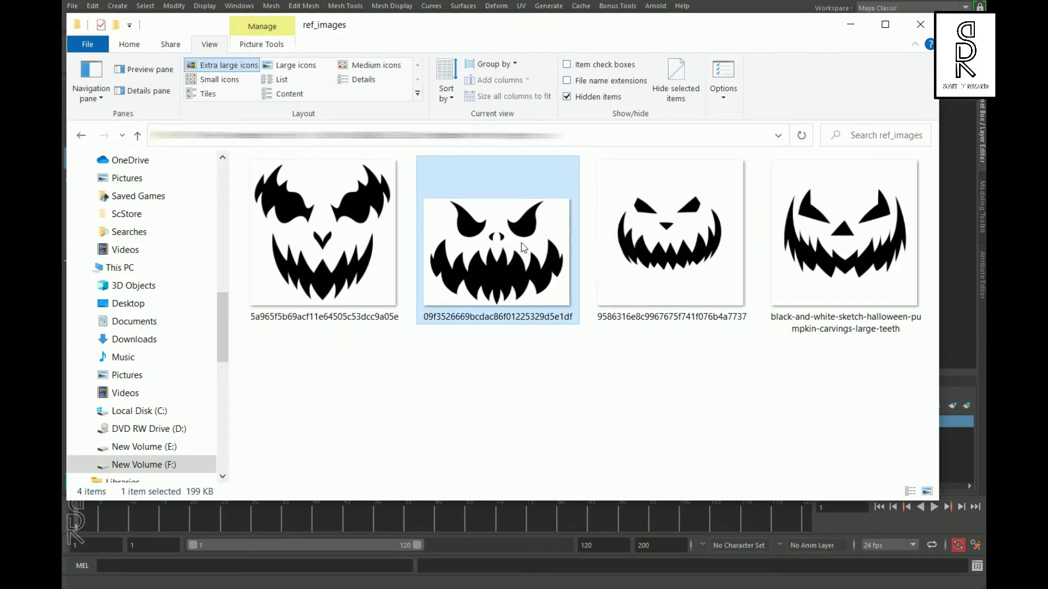
right_click(518, 251)
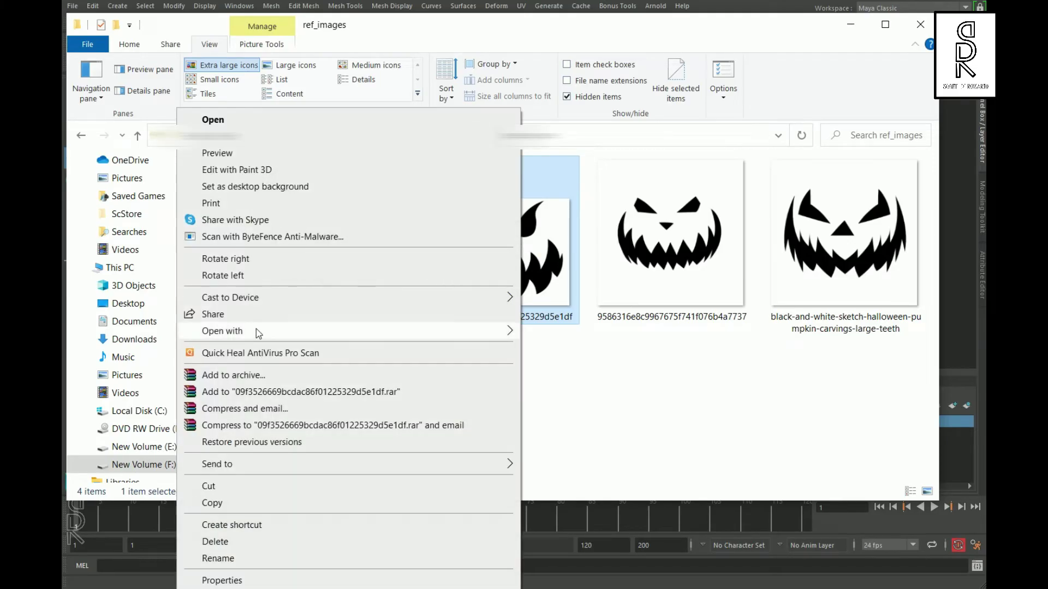
mouse_move(257, 329)
left_click(582, 332)
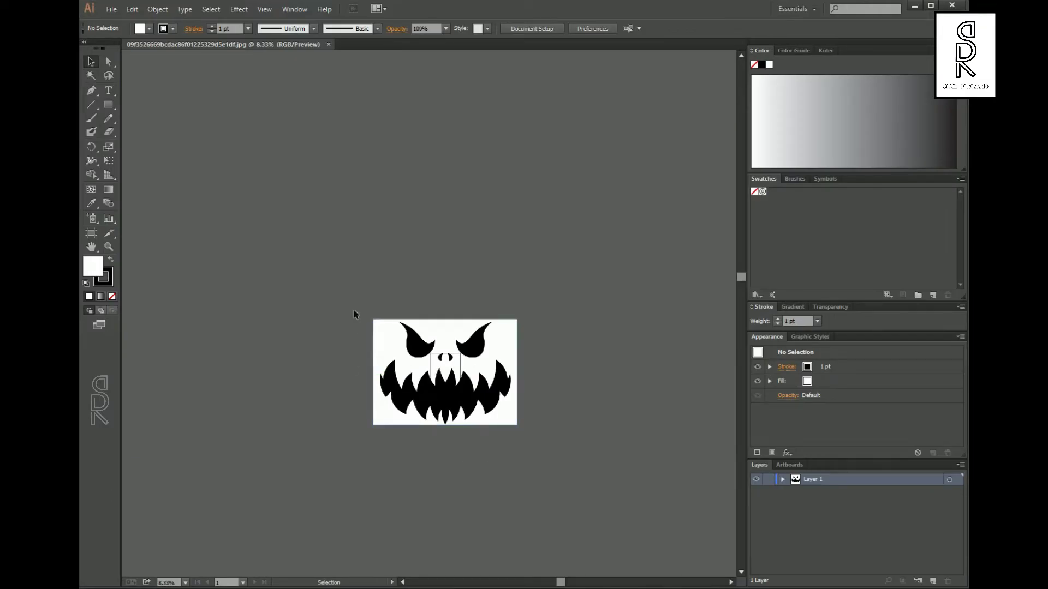
- Scale the pumpkin-face image down proportionally to about 569 by 418 pt and place it within the artboard
key("ctrl+a")
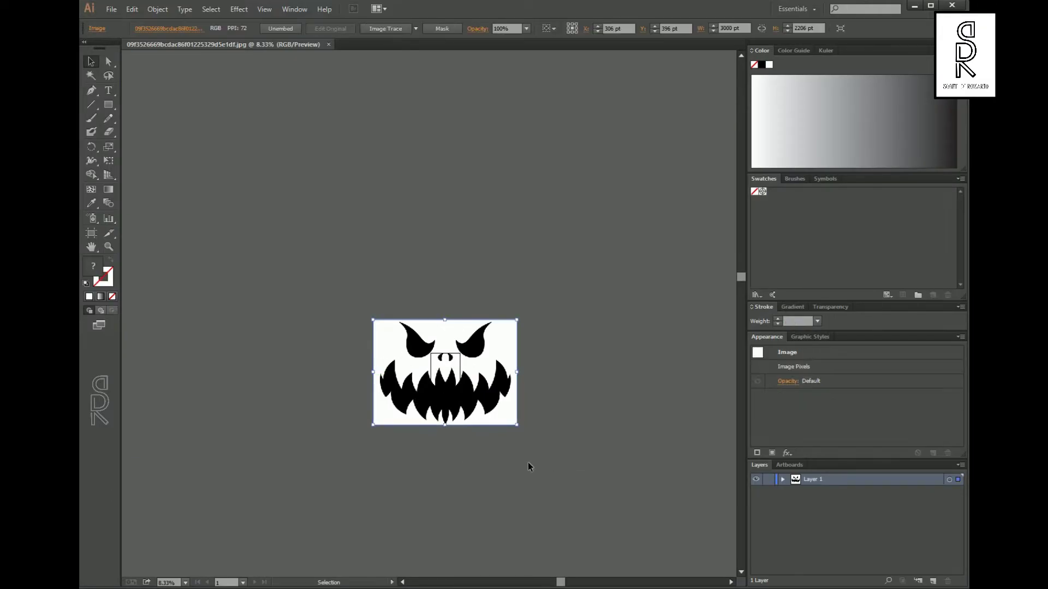
left_click_drag(517, 320, 440, 366, "shift")
scroll(437, 349, "up", 3, "alt")
left_click_drag(414, 315, 322, 382, "shift")
left_click_drag(266, 420, 418, 298)
scroll(472, 297, "up", 2, "alt")
scroll(464, 294, "up", 1, "ctrl")
left_click_drag(502, 226, 429, 300, "shift")
key("ctrl+plus")
scroll(499, 335, "up", 6)
scroll(480, 352, "down", 5)
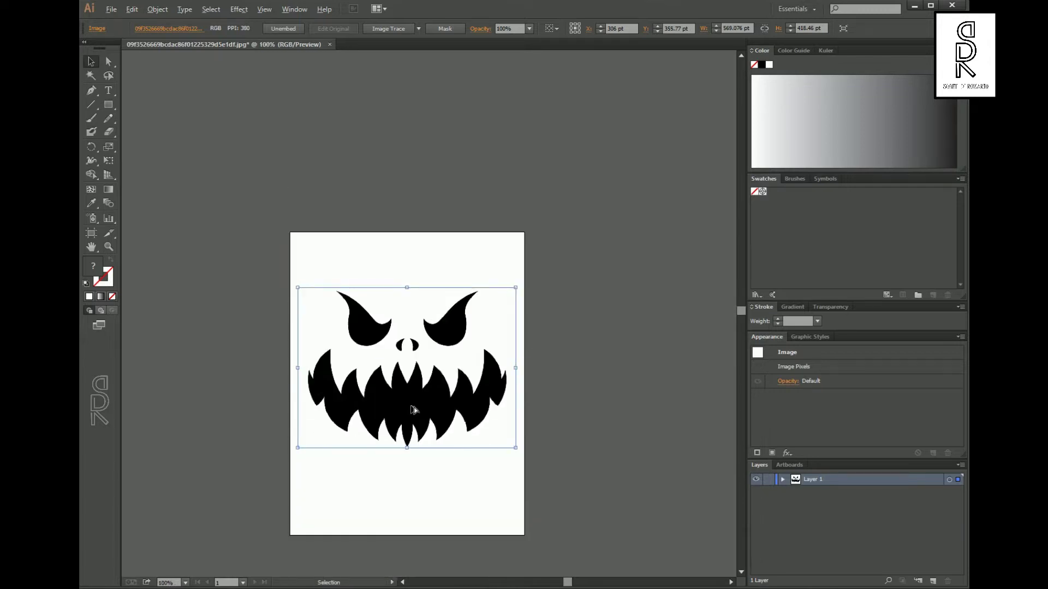
- Enlarge the face image proportionally to about 575 by 422 pt and shift it slightly sideways within the artboard
scroll(412, 404, "up", 1, "alt")
left_click_drag(568, 229, 571, 227, "shift")
left_click_drag(461, 305, 450, 304)
scroll(627, 344, "down", 5)
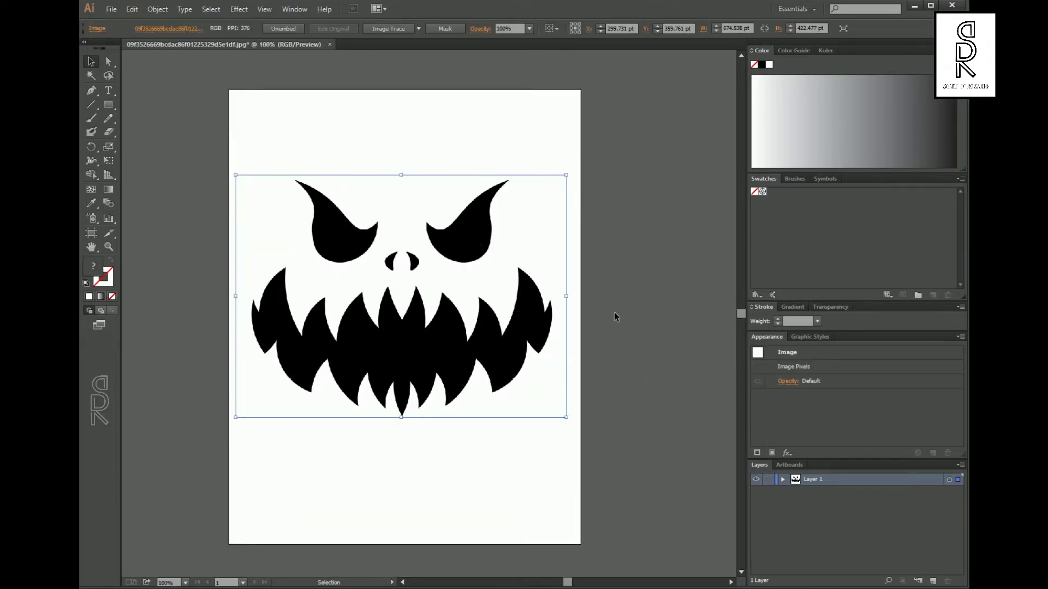
- Trace the face image with the Black and White Logo preset and expand the tracing into editable paths
left_click(418, 28)
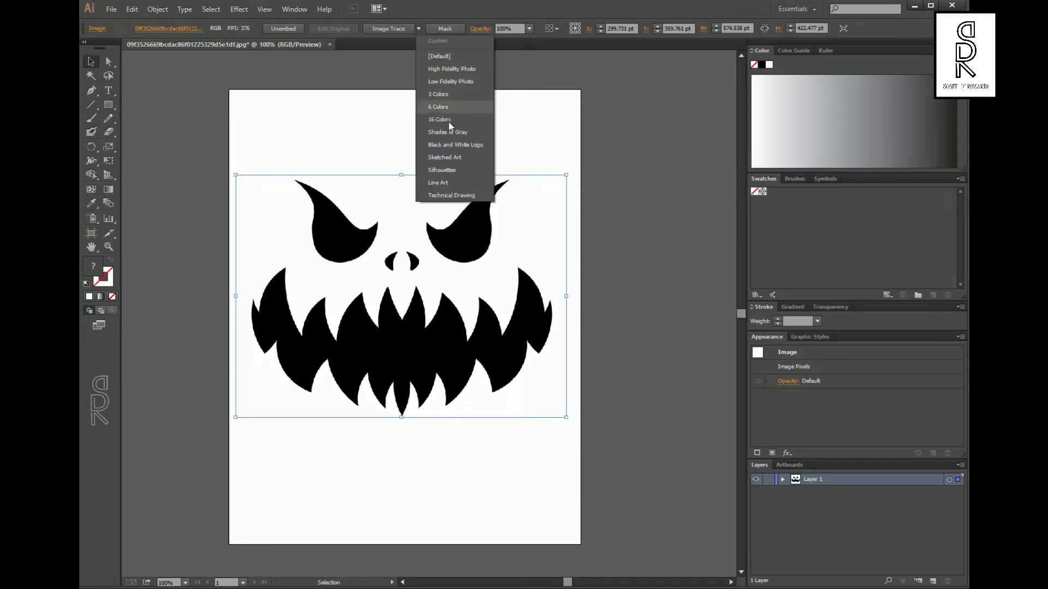
left_click(472, 145)
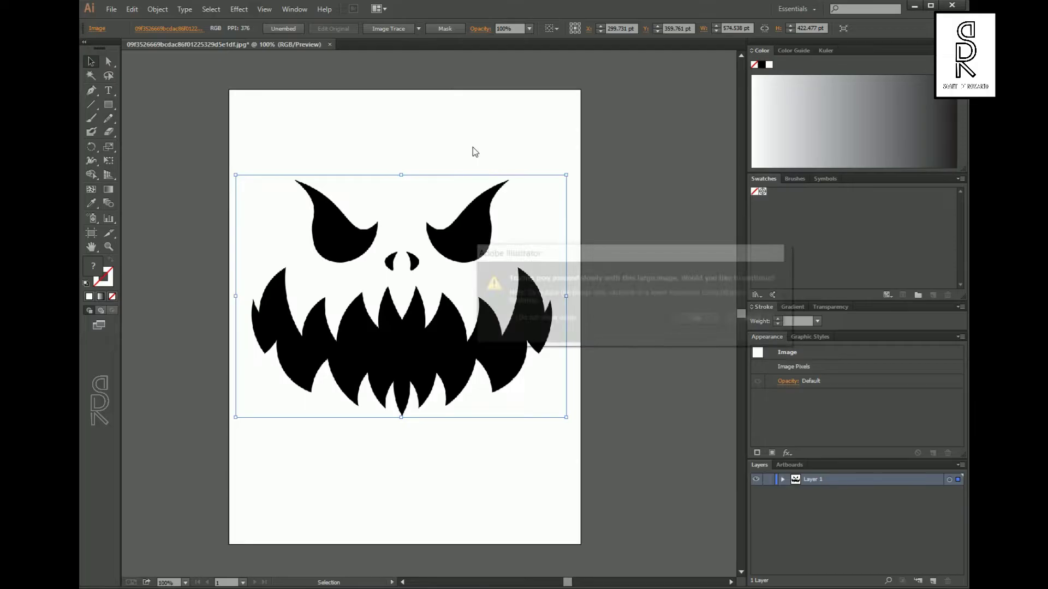
left_click(699, 320)
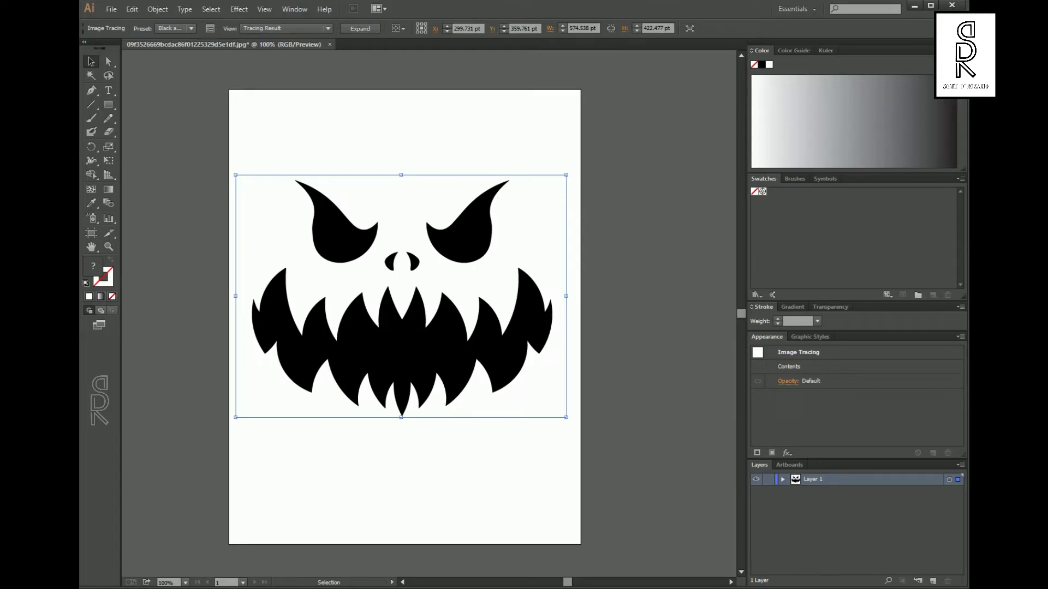
left_click(659, 237)
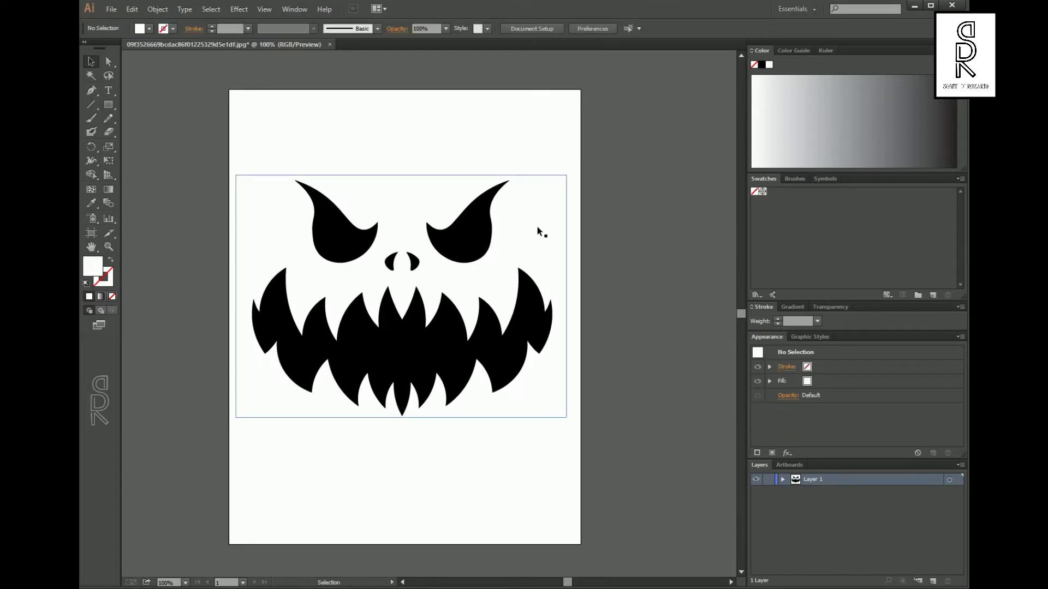
left_click(537, 303)
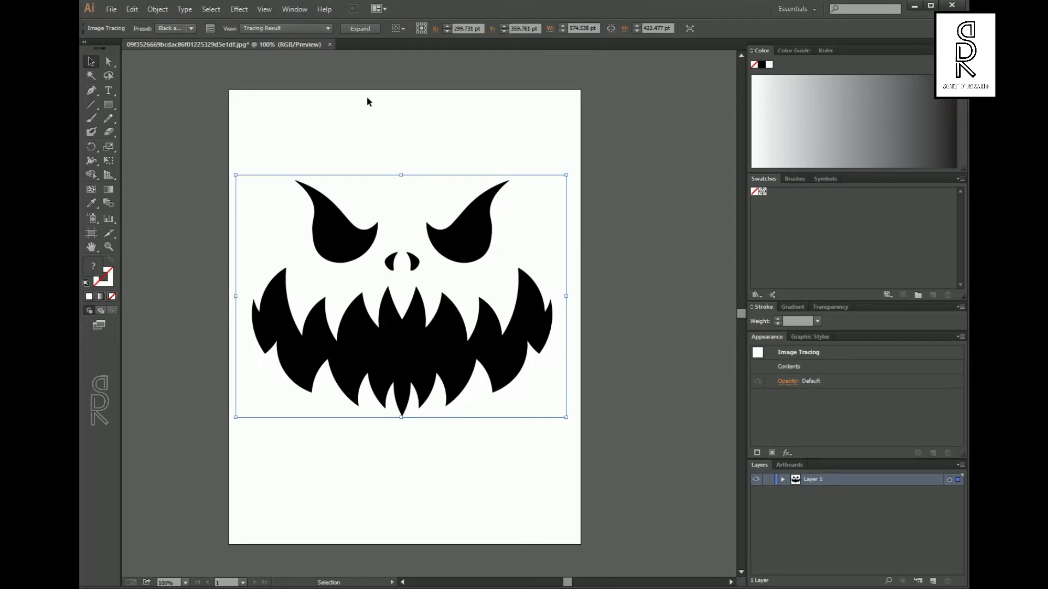
left_click(367, 29)
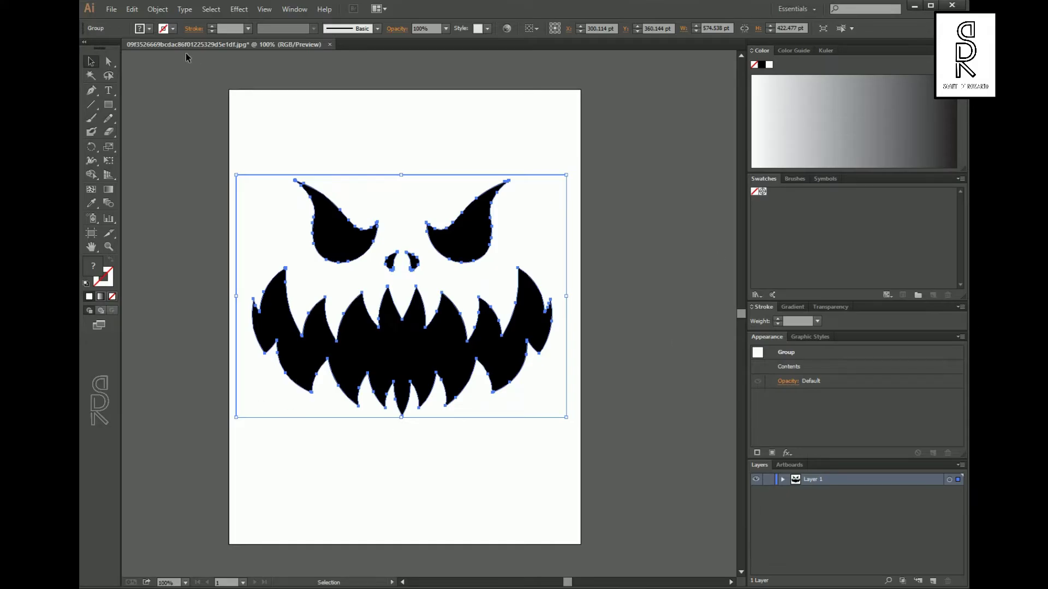
- Save the traced face as AI_Face_1 in Adobe Illustrator (*.AI) format in the ref_images folder
left_click(116, 13)
left_click(158, 125)
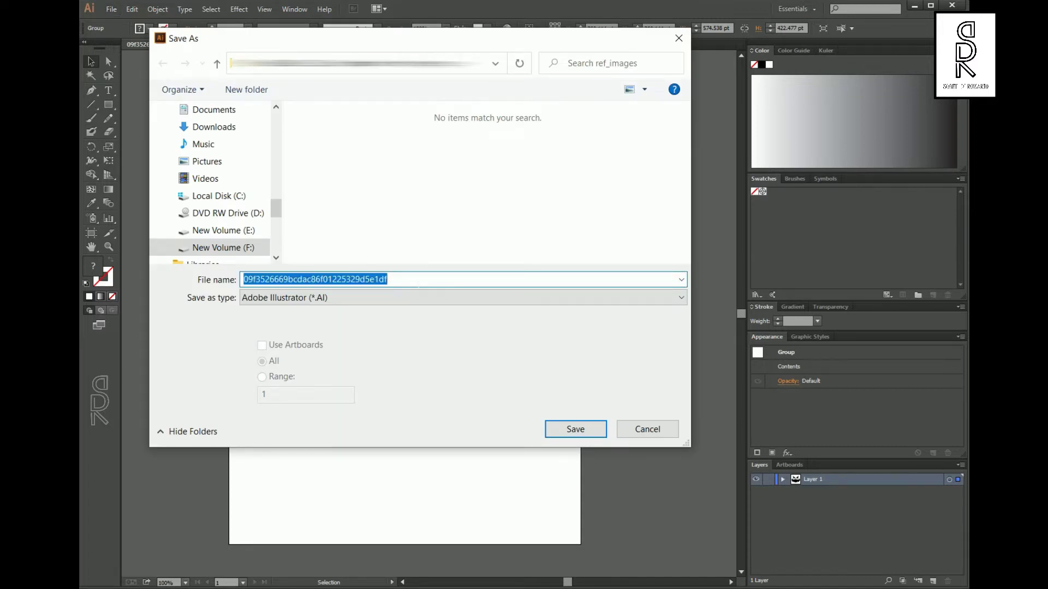
type("AI_Fac")
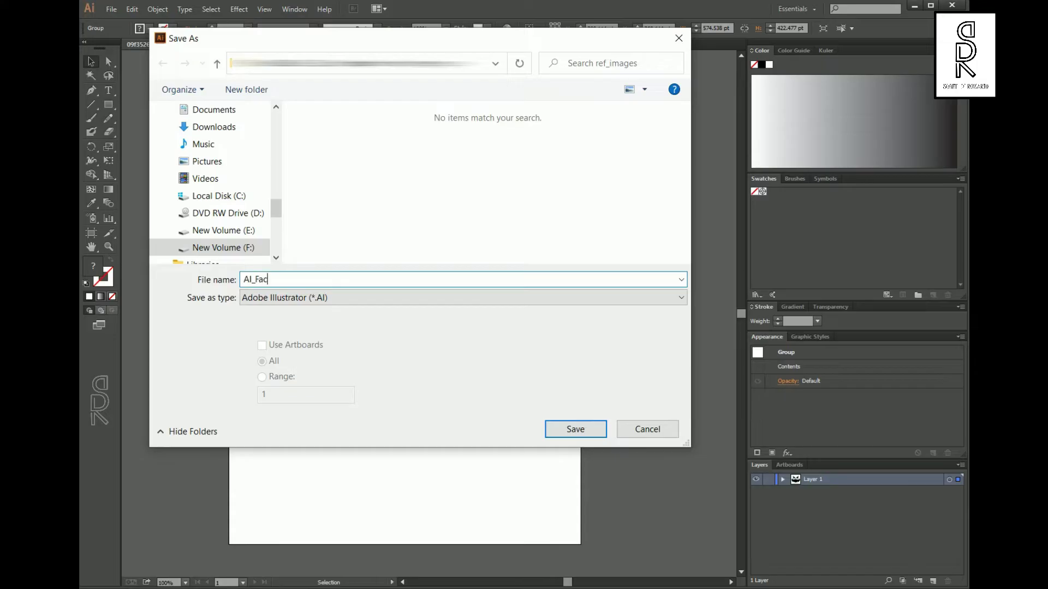
type("e_1")
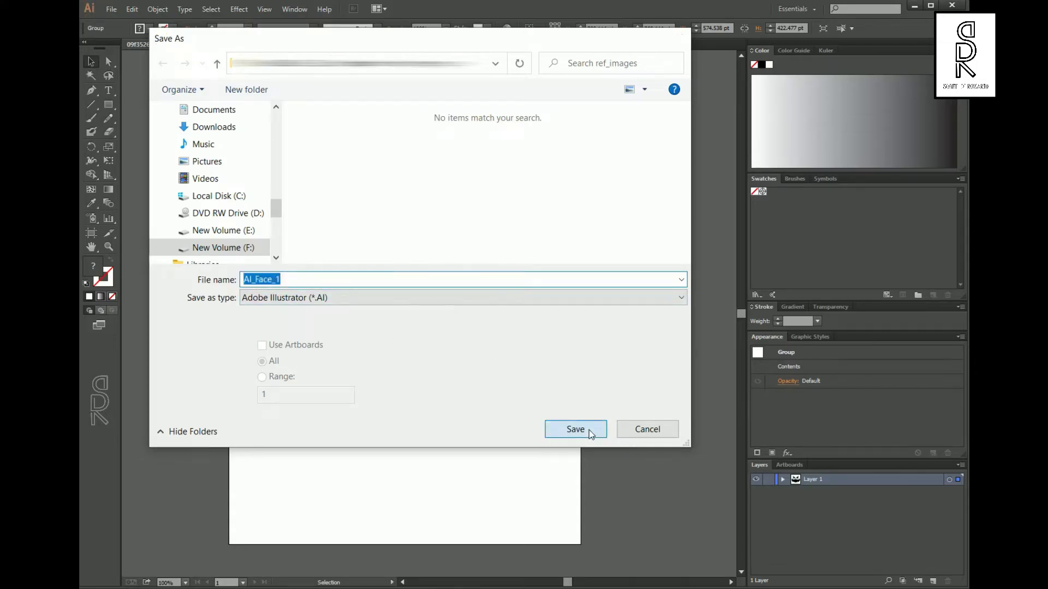
left_click(579, 430)
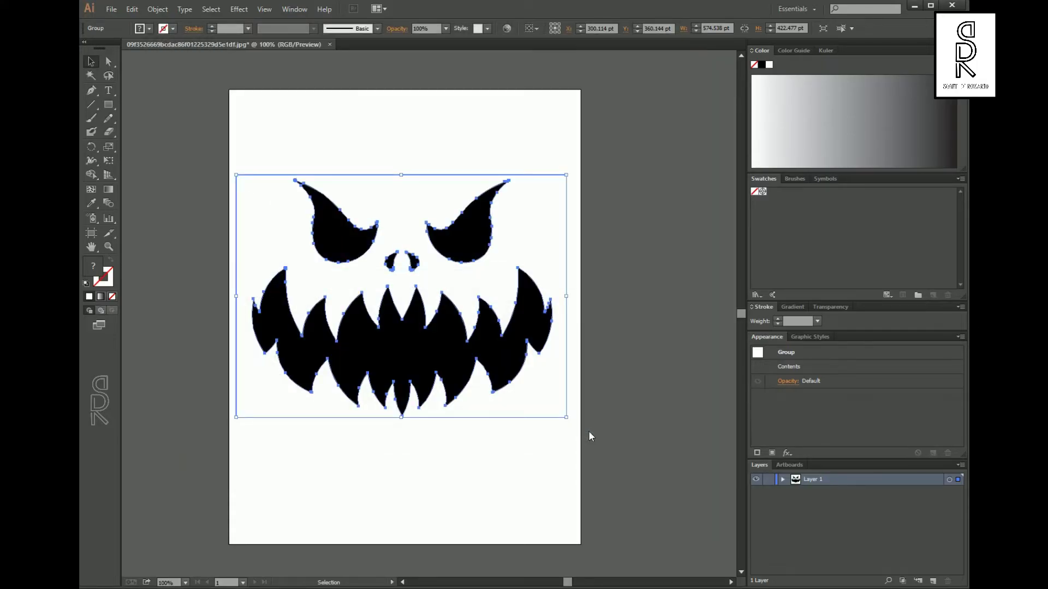
- Set the saved file's version to Illustrator 8 and accept saving in the older format
left_click_drag(636, 113, 602, 82)
left_click(593, 101)
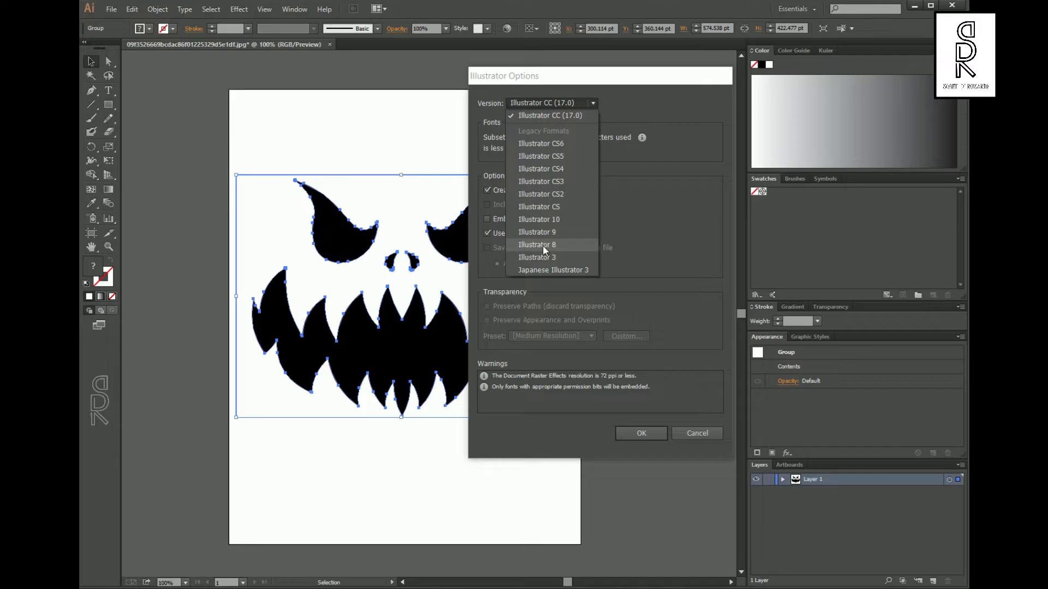
left_click(572, 245)
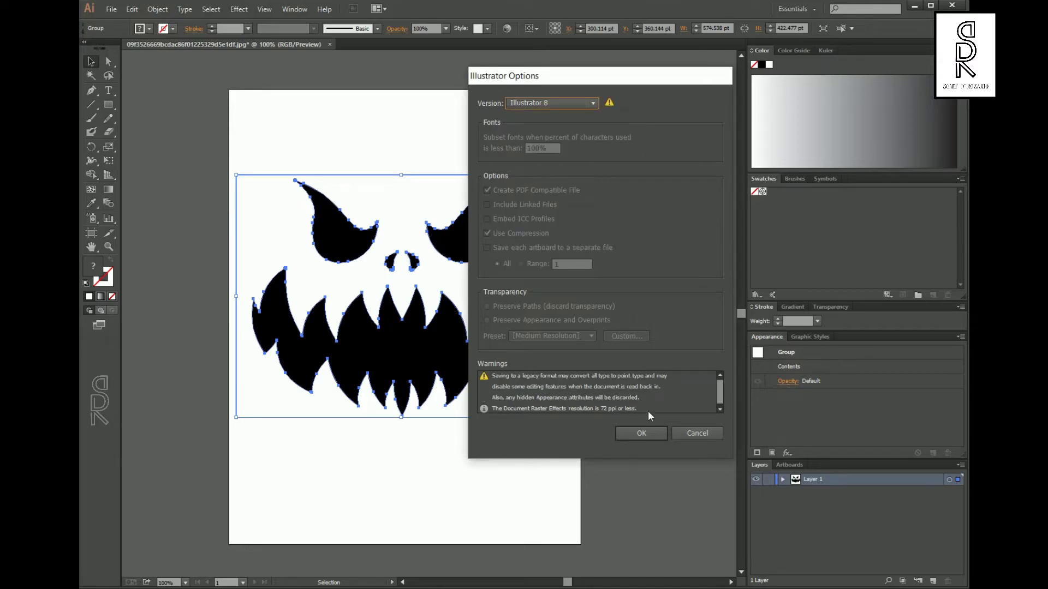
left_click(644, 433)
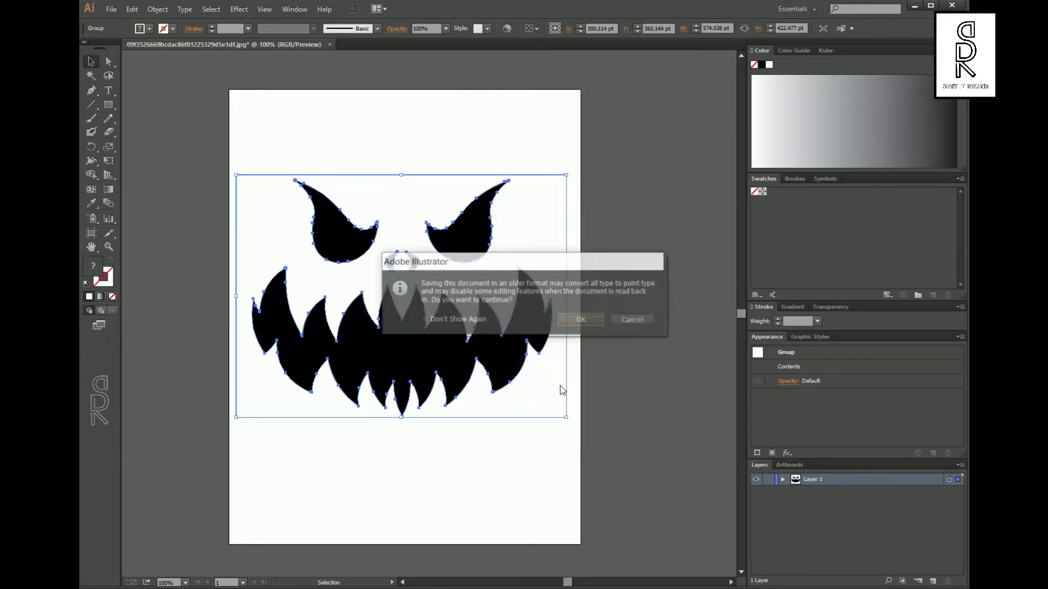
left_click(590, 321)
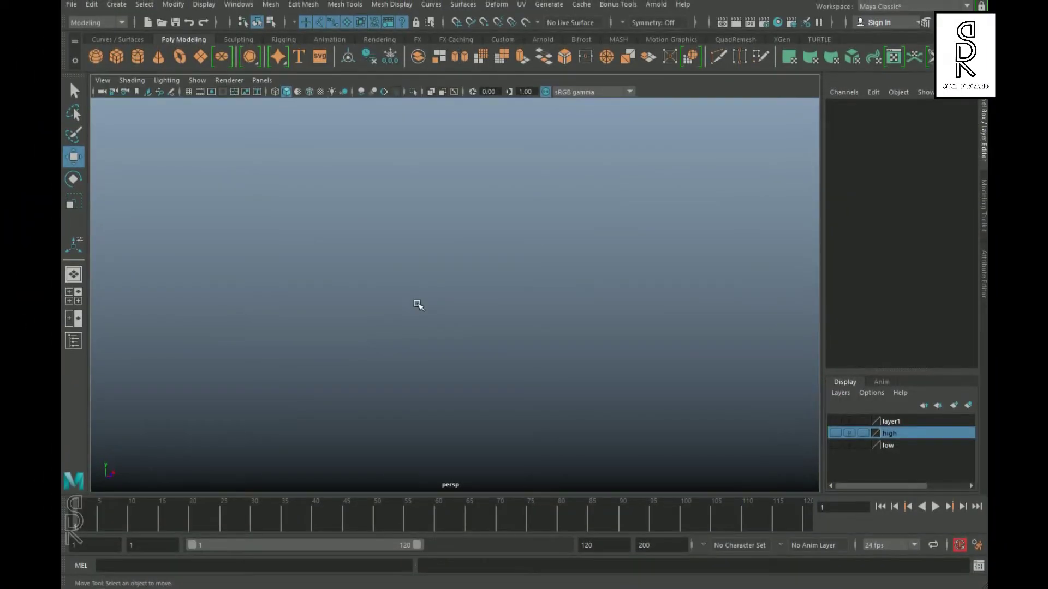
- In Maya, import AI_Face_1.ai with the file type set to Adobe(R) Illustrator(R)
left_click(77, 9)
left_click(118, 139)
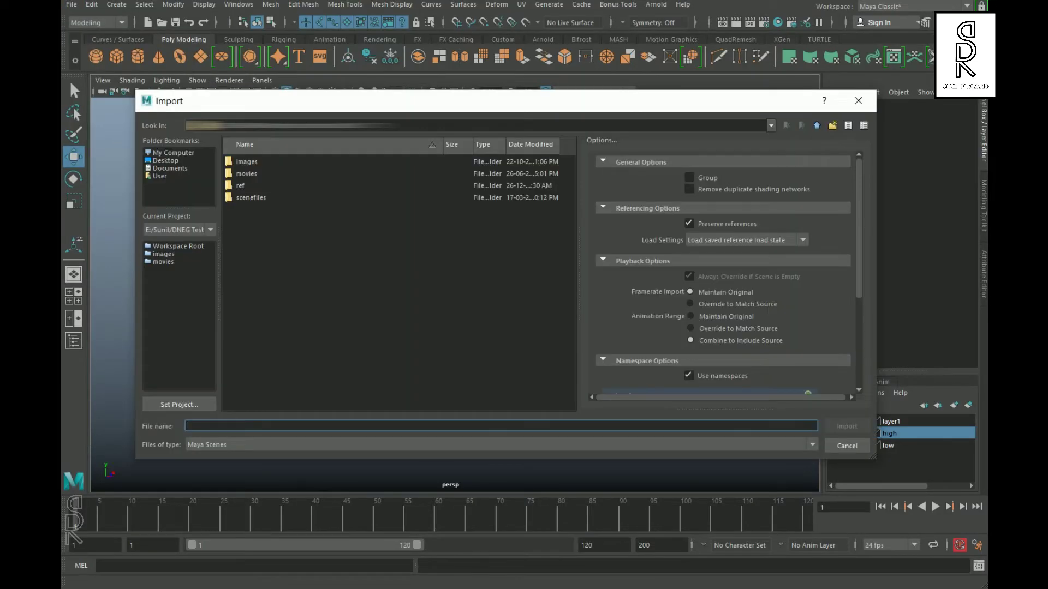
left_click(208, 445)
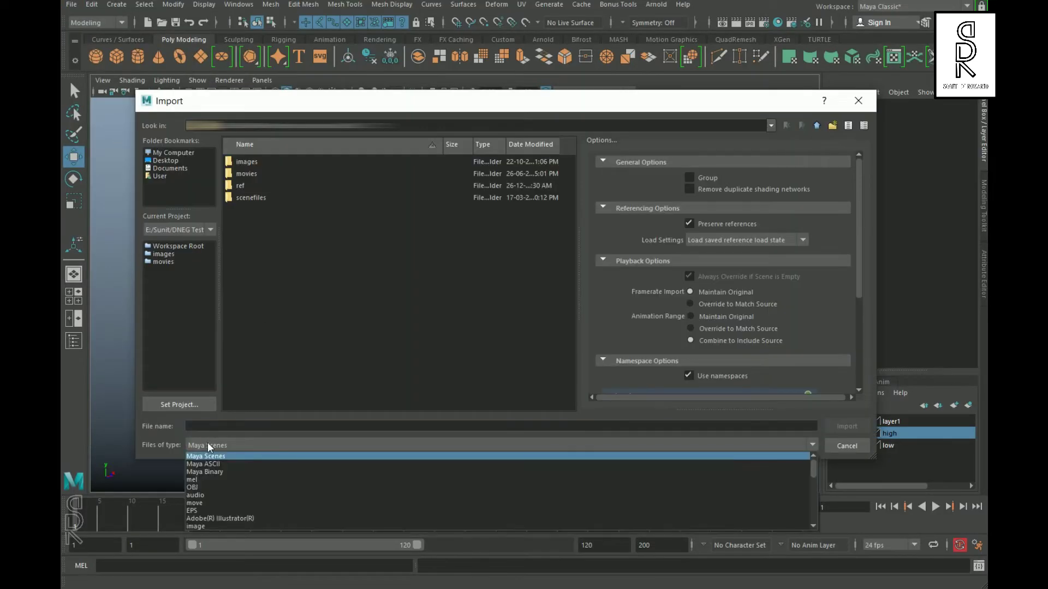
scroll(233, 508, "down", 2)
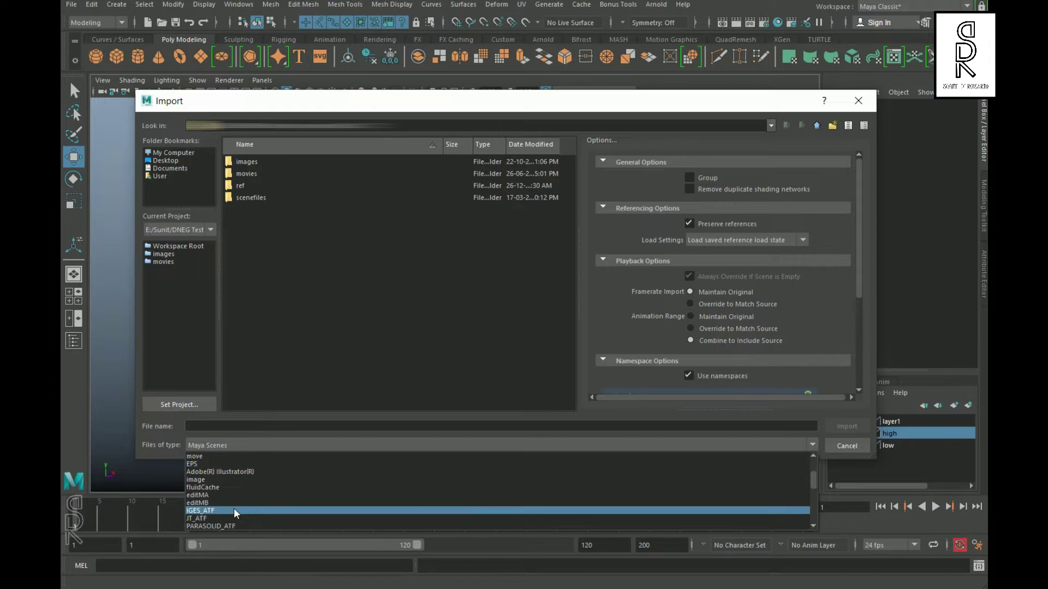
left_click(238, 472)
left_click(265, 162)
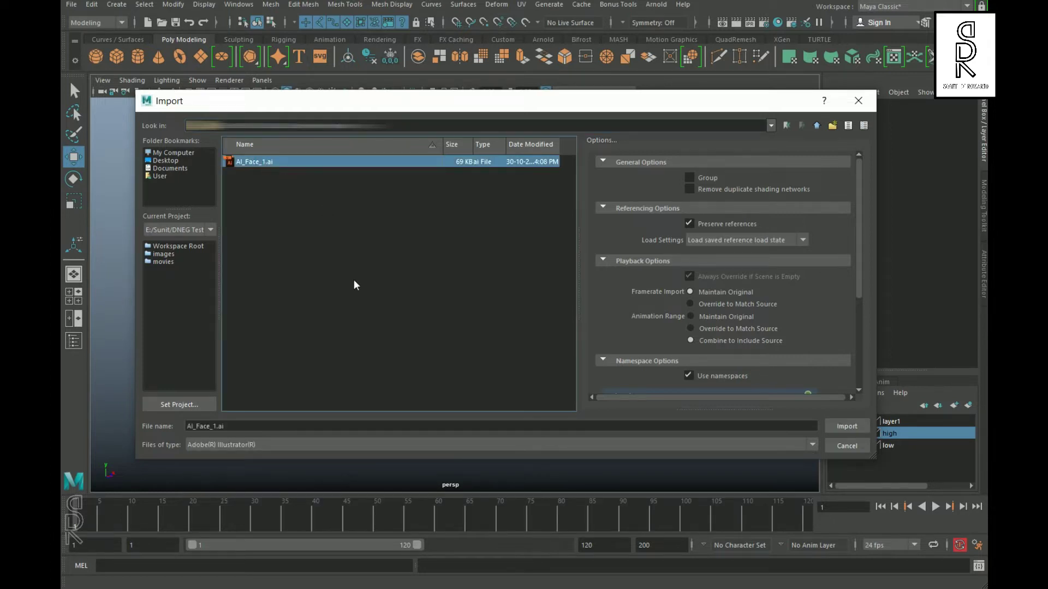
left_click(852, 427)
- Select all the imported face curves and center their pivots
left_click_drag(658, 235, 537, 305, "alt")
right_click_drag(538, 305, 390, 344, "alt")
left_click_drag(391, 344, 476, 339, "alt")
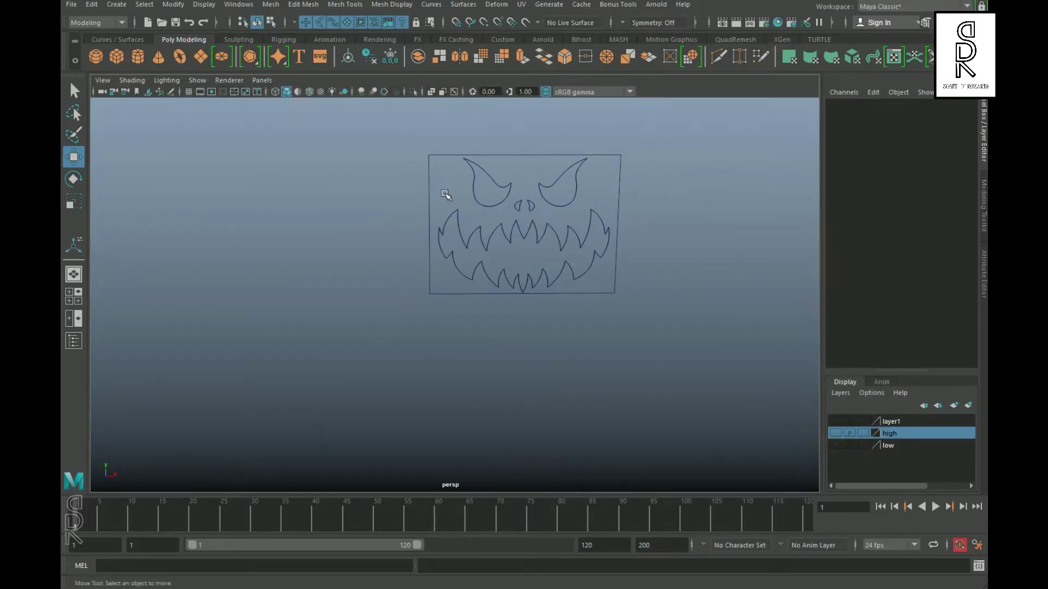
left_click_drag(408, 139, 719, 385)
scroll(628, 240, "up", 3)
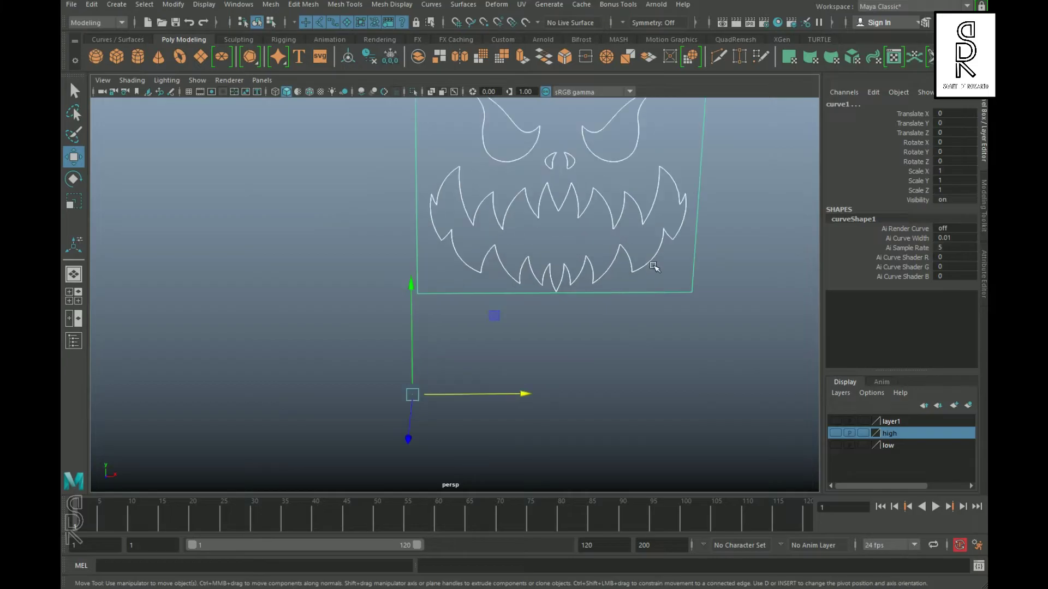
scroll(327, 164, "down", 3)
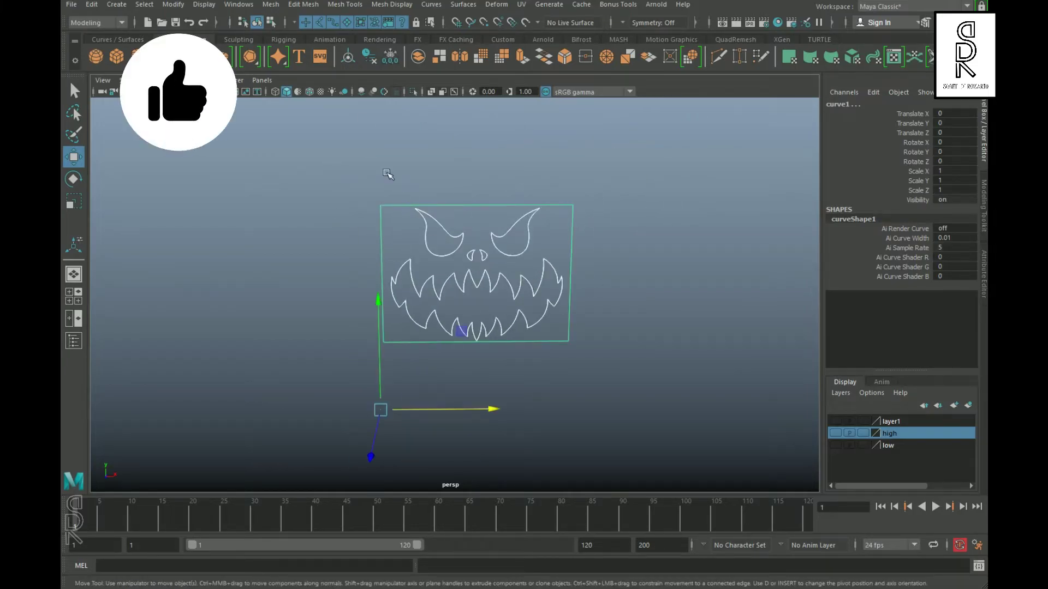
left_click(352, 62)
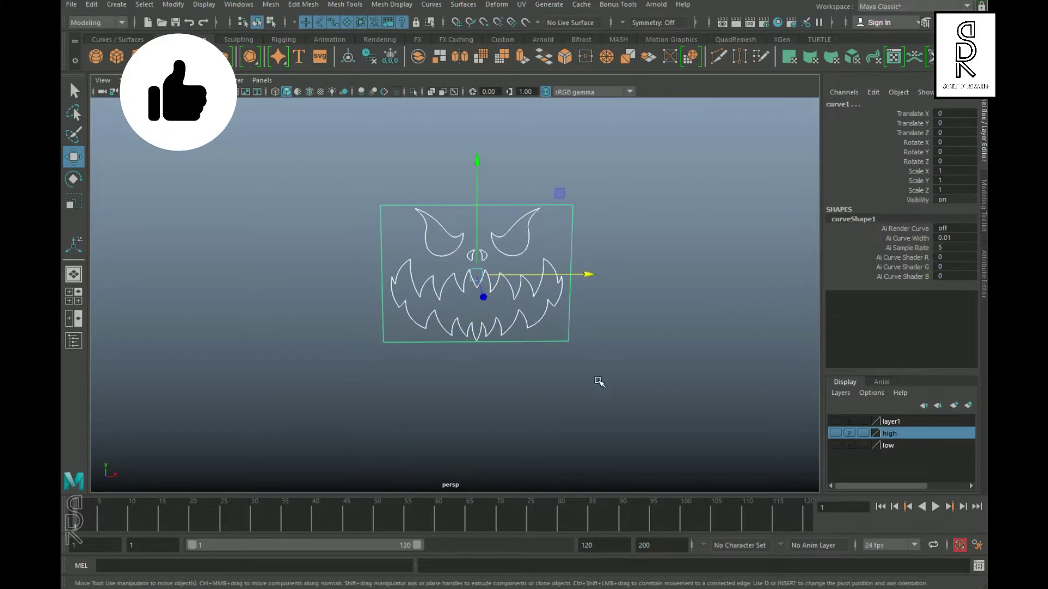
- Delete the rectangular border curve around the face
left_click_drag(596, 362, 449, 339, "alt")
scroll(449, 339, "up", 4)
middle_click_drag(451, 339, 469, 312, "alt")
left_click(620, 364)
left_click_drag(584, 325, 560, 295)
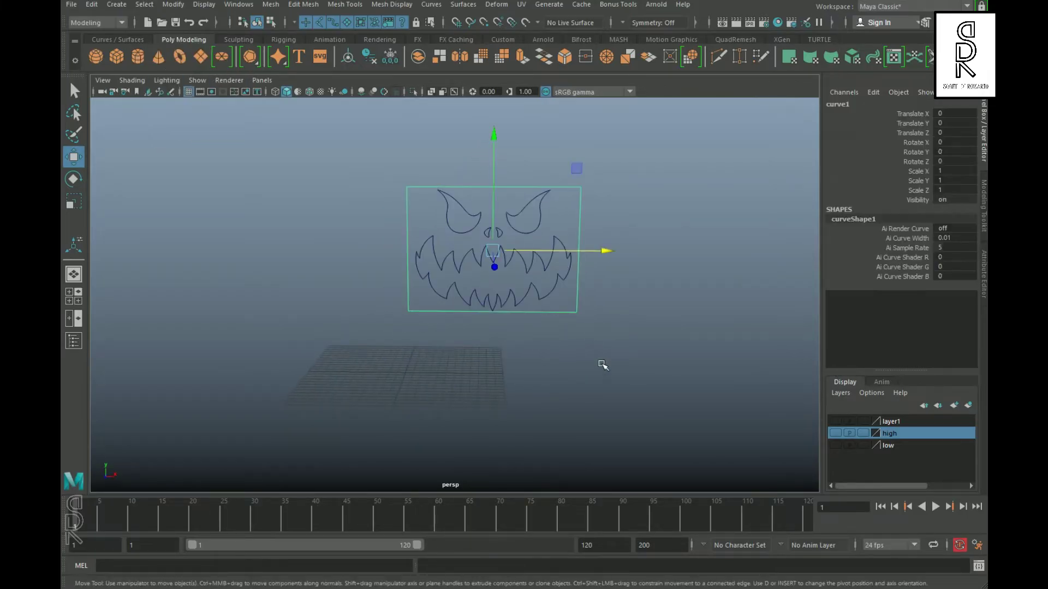
key("Delete")
- Center the pivots of the remaining face curves and move them to about X -11.2, Y -8.3, Z -14.5
left_click_drag(381, 166, 606, 341)
left_click(350, 62)
left_click_drag(602, 274, 509, 274)
left_click_drag(403, 191, 405, 237)
left_click_drag(409, 305, 524, 313, "alt")
left_click_drag(459, 245, 460, 252)
left_click_drag(556, 351, 424, 351)
left_click_drag(463, 354, 362, 363, "alt")
middle_click_drag(362, 362, 508, 334, "alt")
- Try moving individual face curves away from the rest and undo each move
mouse_move(412, 344)
left_mouse_down("alt")
mouse_move(465, 348)
mouse_move(433, 346)
left_mouse_up("alt")
scroll(670, 306, "up", 3)
mouse_move(559, 356)
left_mouse_down("alt")
mouse_move(592, 350)
mouse_move(576, 352)
left_mouse_up("alt")
middle_click_drag(617, 337, 577, 405, "alt")
left_click(449, 355)
left_click(457, 350)
left_click(444, 339)
left_click_drag(606, 391, 650, 407)
left_click_drag(437, 379, 516, 391, "alt")
key("ctrl+z")
middle_click_drag(526, 377, 573, 406, "alt")
left_click(457, 230)
left_click_drag(566, 244, 599, 250)
key("ctrl+z")
- Reset the Bevel Plus options to their defaults and bevel the mouth curve into a solid mesh
left_click(680, 333)
left_click_drag(644, 327, 480, 306, "alt")
left_click(463, 4)
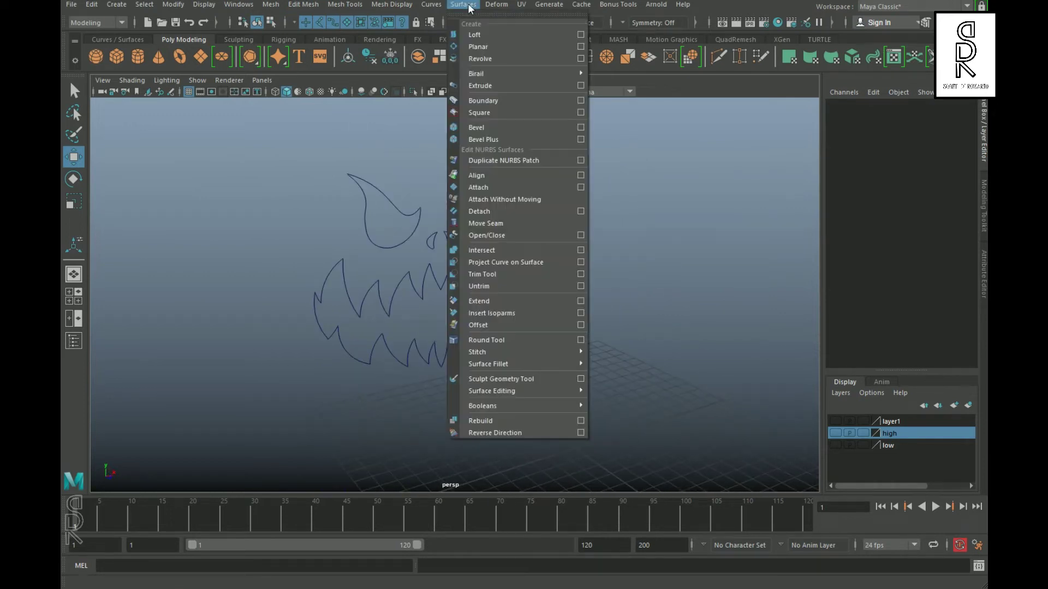
left_click(581, 140)
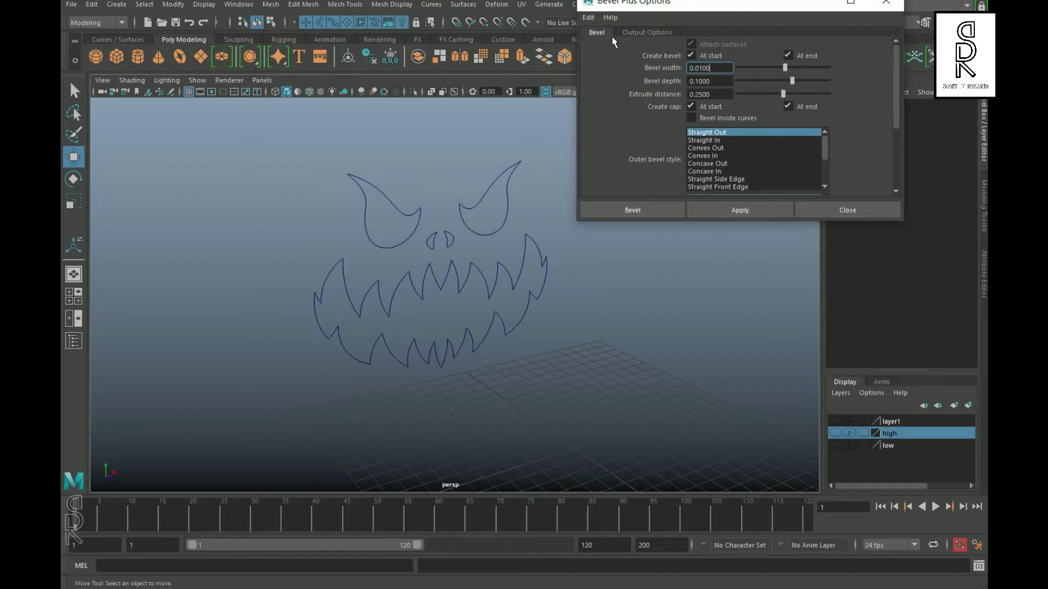
left_click(589, 17)
left_click(611, 42)
left_click(534, 272)
left_click(752, 214)
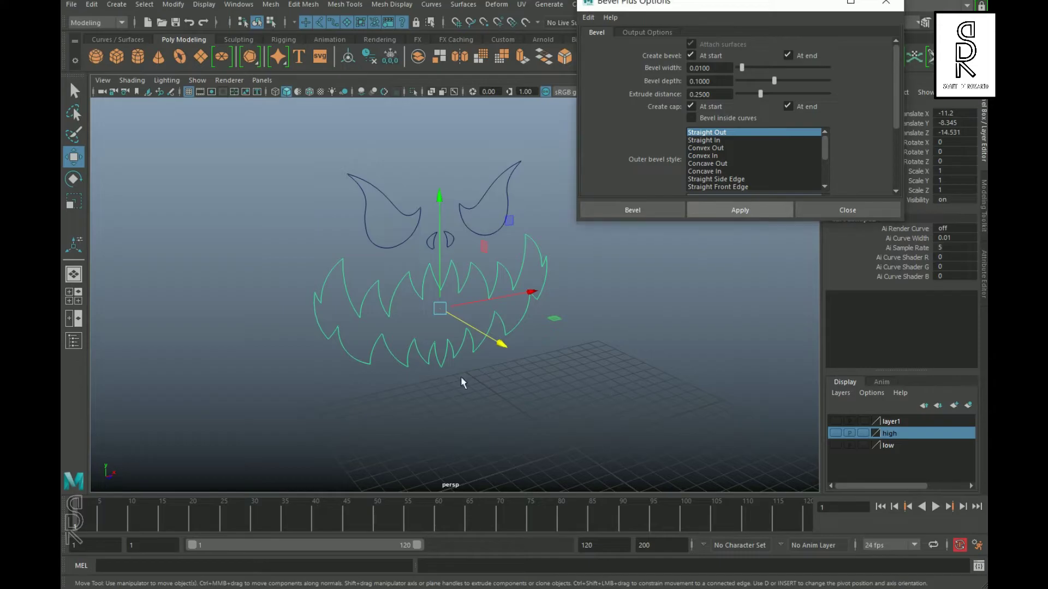
left_click_drag(299, 319, 607, 373, "alt")
left_click(607, 373)
- Apply Bevel Plus with the same settings to each of the two nose curves
left_click(417, 183)
left_click(734, 213)
left_click(540, 267)
left_click_drag(612, 308, 464, 358, "alt")
left_click(511, 159)
left_click(737, 211)
- Try Bevel Plus on the left eye curve, check its extrusion from the side and undo it
scroll(437, 283, "down", 3)
left_click(419, 239)
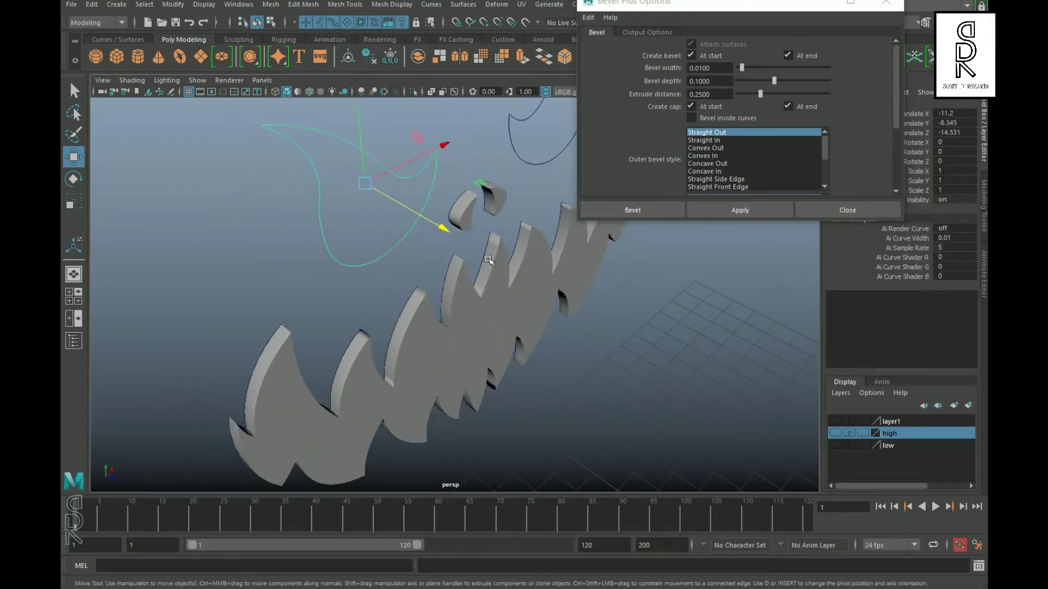
left_click(734, 211)
left_click_drag(459, 297, 365, 289, "alt")
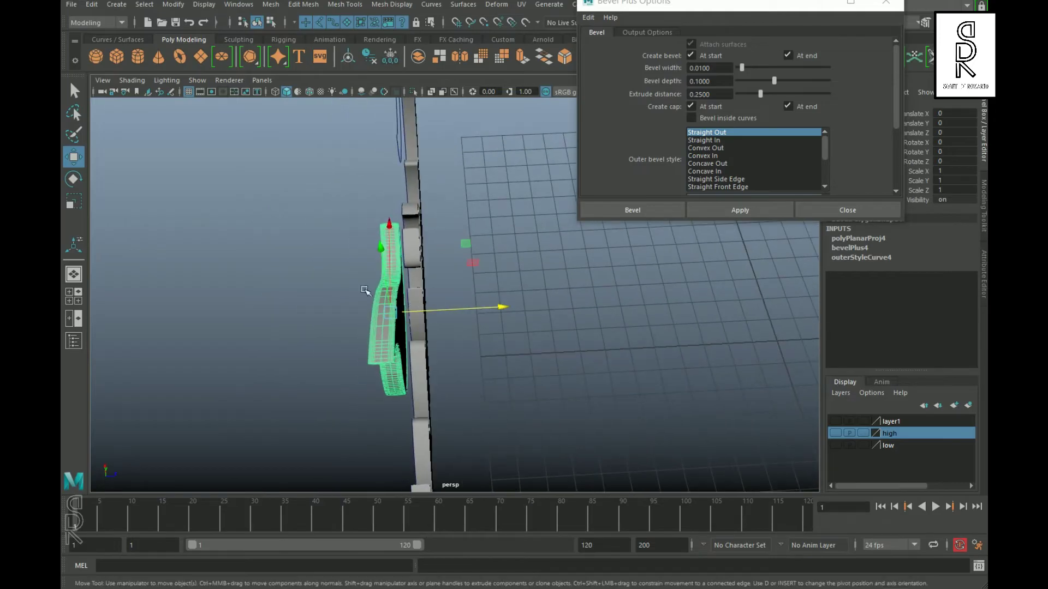
left_click(551, 362)
key("ctrl+z")
key("ctrl+z")
- Reselect the left eye curve and apply Bevel Plus to it again
left_click(403, 381)
left_click(406, 359)
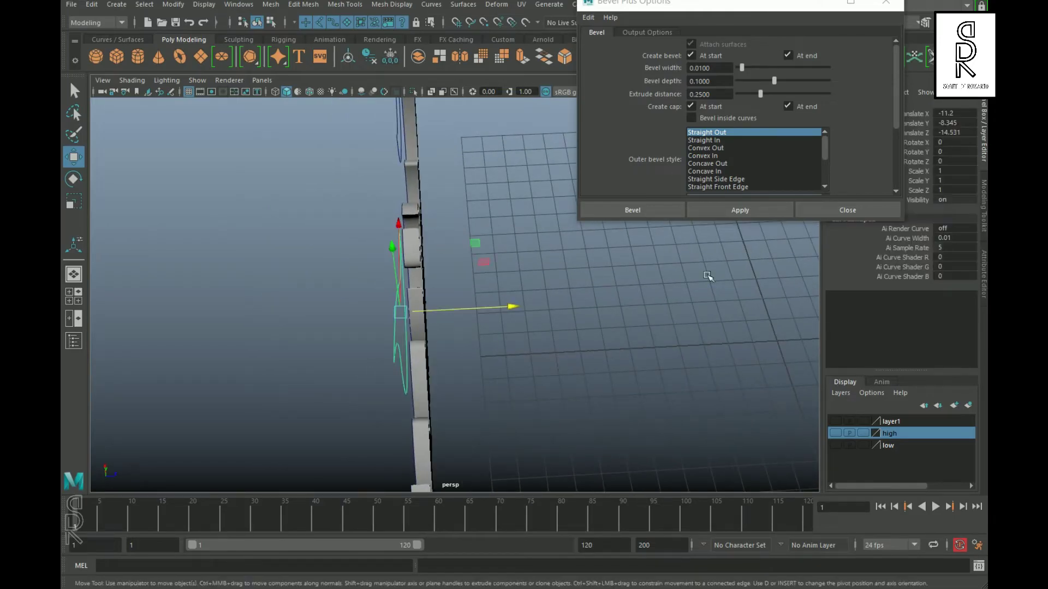
left_click(734, 212)
left_click_drag(554, 377, 407, 402, "alt")
- Try Bevel Plus on the right eye curve and undo it
middle_click_drag(524, 115, 449, 224, "alt")
left_click(437, 231)
left_click(732, 215)
left_click(522, 328)
key("ctrl+z")
key("ctrl+z")
- Reselect the right eye curve, apply Bevel Plus to it again and close the bevel options
left_click(431, 224)
left_click(449, 204)
left_click(734, 213)
left_click(580, 354)
left_click_drag(580, 354, 358, 237, "alt")
middle_click_drag(464, 341, 465, 221, "alt")
left_click_drag(465, 221, 463, 232, "alt")
left_click(886, 4)
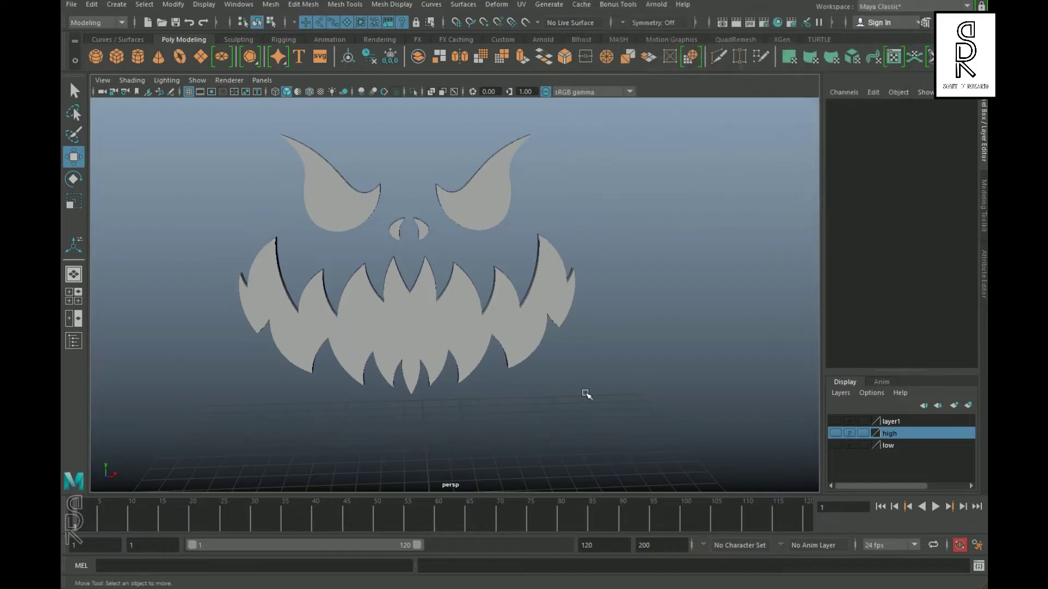
- Move the bevelled mouth, nose and eye meshes to Translate Z 12.37 and combine them into one mesh
middle_click_drag(583, 360, 639, 339, "alt")
left_click(508, 324)
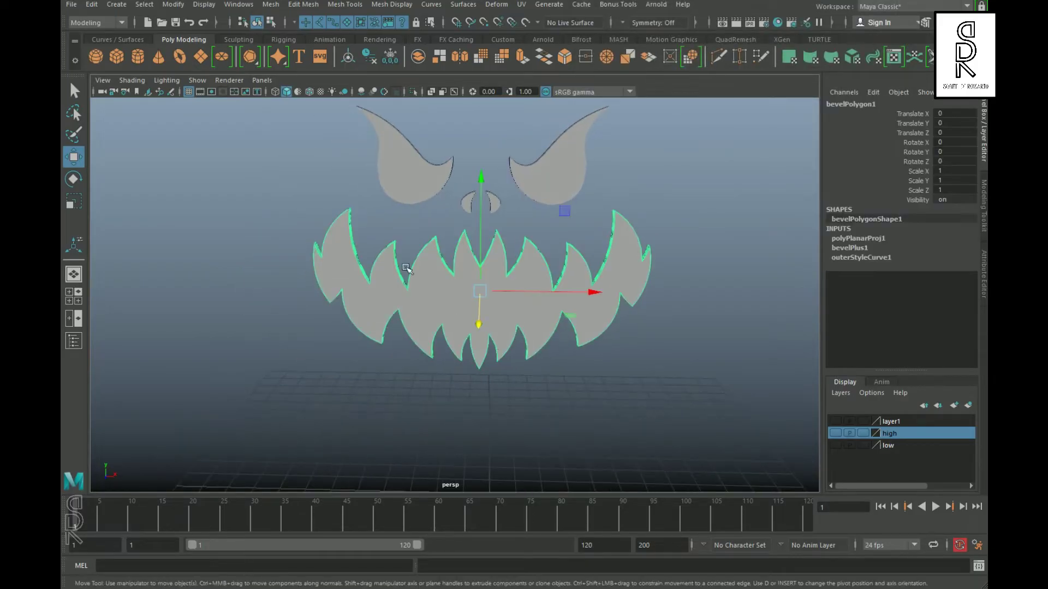
left_click(433, 188, "shift")
left_click(538, 188, "shift")
left_click(501, 215)
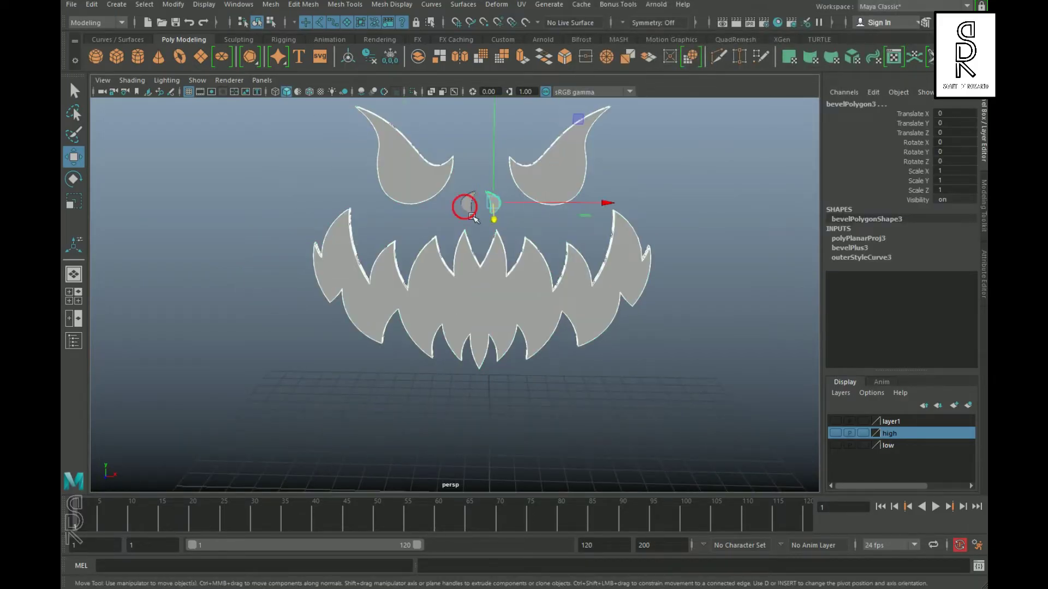
left_click_drag(601, 299, 515, 311, "alt")
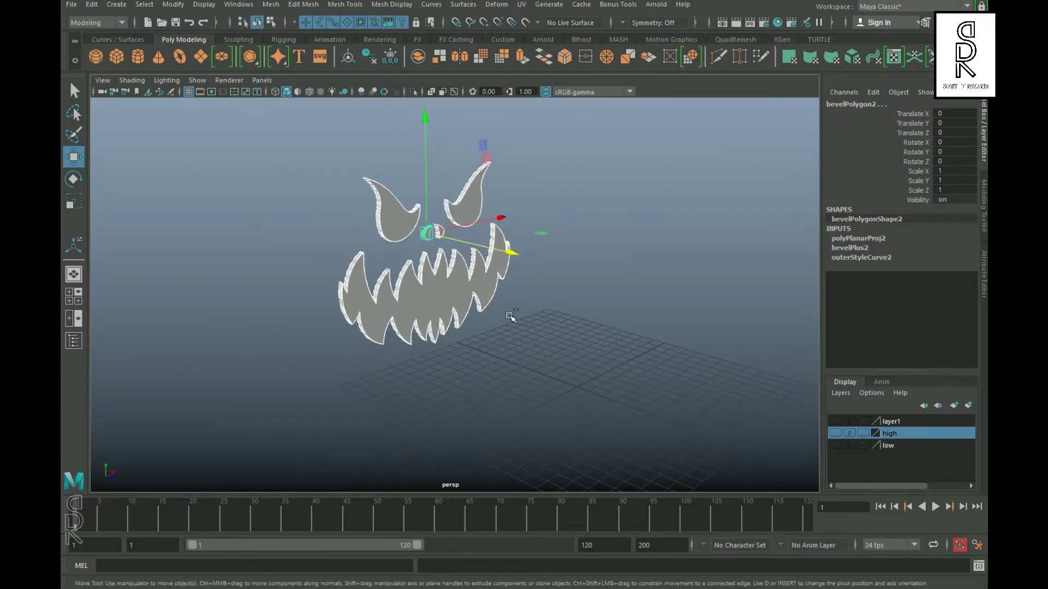
left_click_drag(514, 255, 676, 304)
left_click_drag(501, 347, 557, 339, "alt")
left_click_drag(556, 339, 570, 330, "alt")
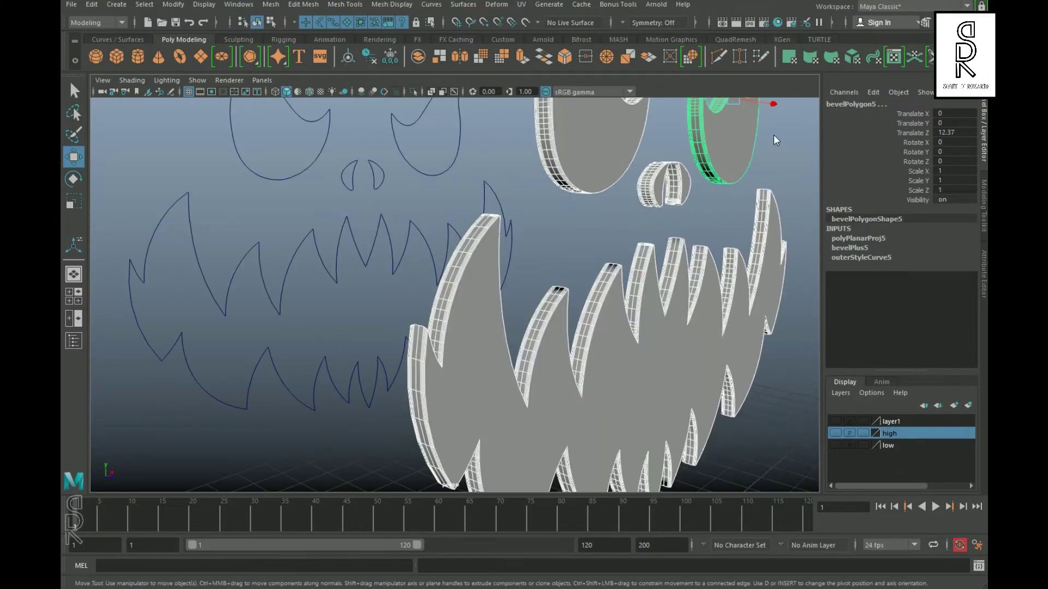
right_click(773, 135, "shift")
right_click_drag(774, 134, 747, 352, "shift")
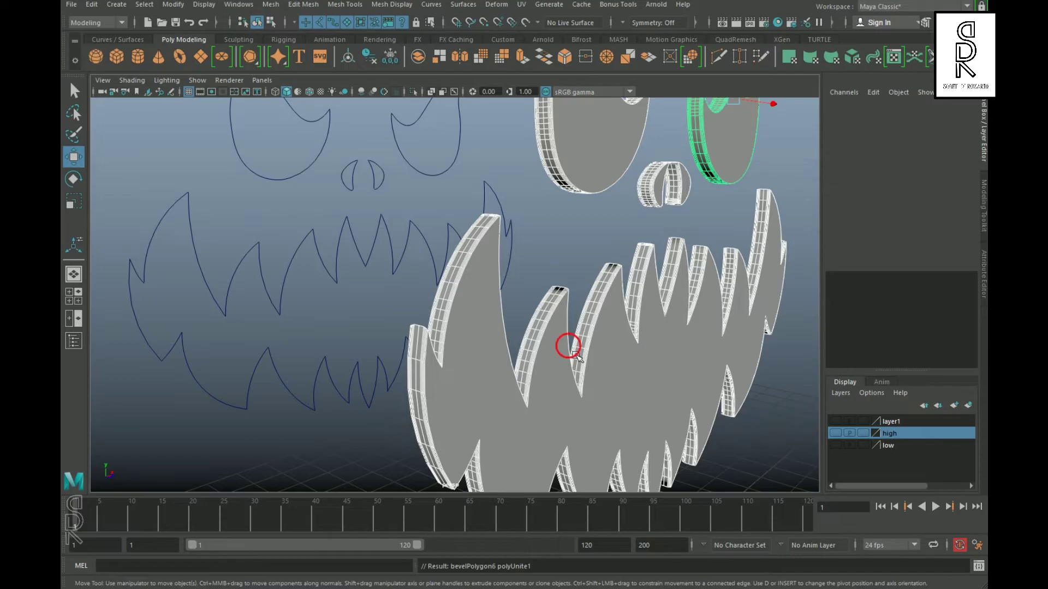
- Select the flat front faces of the mouth, nose and eyes and extract them from the combined mesh
left_click_drag(562, 358, 633, 371, "alt")
scroll(633, 305, "up", 4)
middle_click_drag(753, 229, 619, 164, "alt")
right_click_drag(620, 162, 619, 195)
scroll(595, 262, "up", 3)
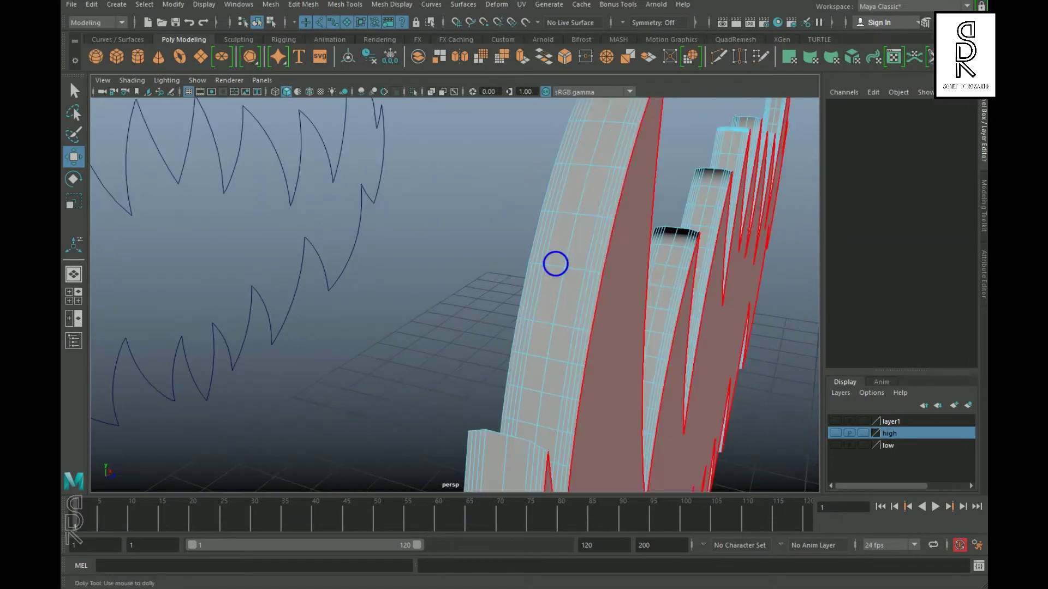
left_click(649, 302)
scroll(652, 303, "down", 2)
left_click_drag(652, 304, 535, 262, "alt")
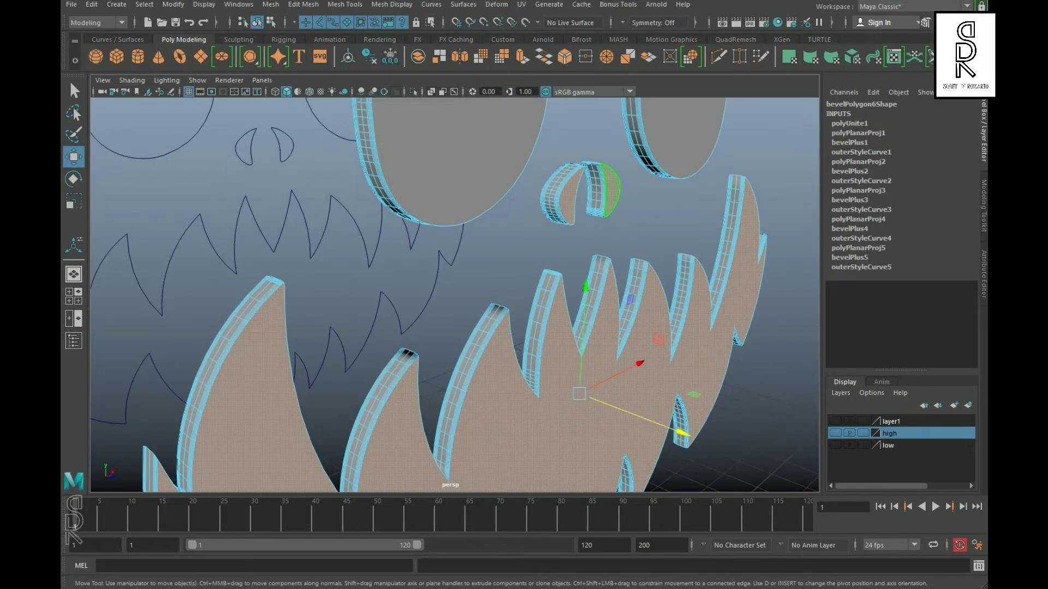
scroll(516, 165, "down", 3)
left_click_drag(517, 165, 678, 164, "alt")
right_click_drag(669, 155, 667, 346, "shift")
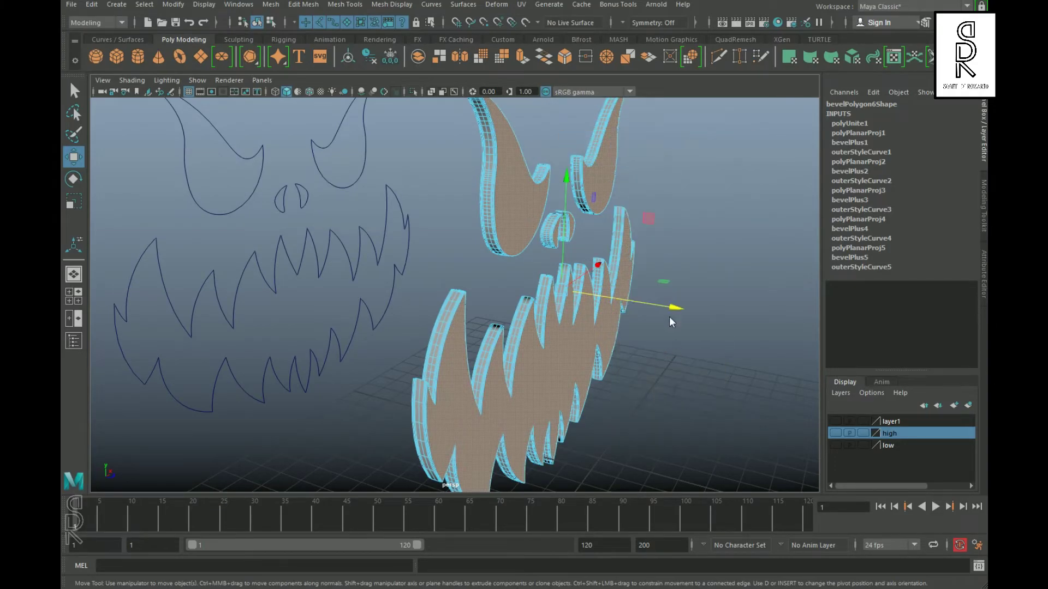
- Return to object mode and delete the leftover bevelled side shells
key("q")
right_click_drag(667, 185, 709, 169)
left_click(762, 233)
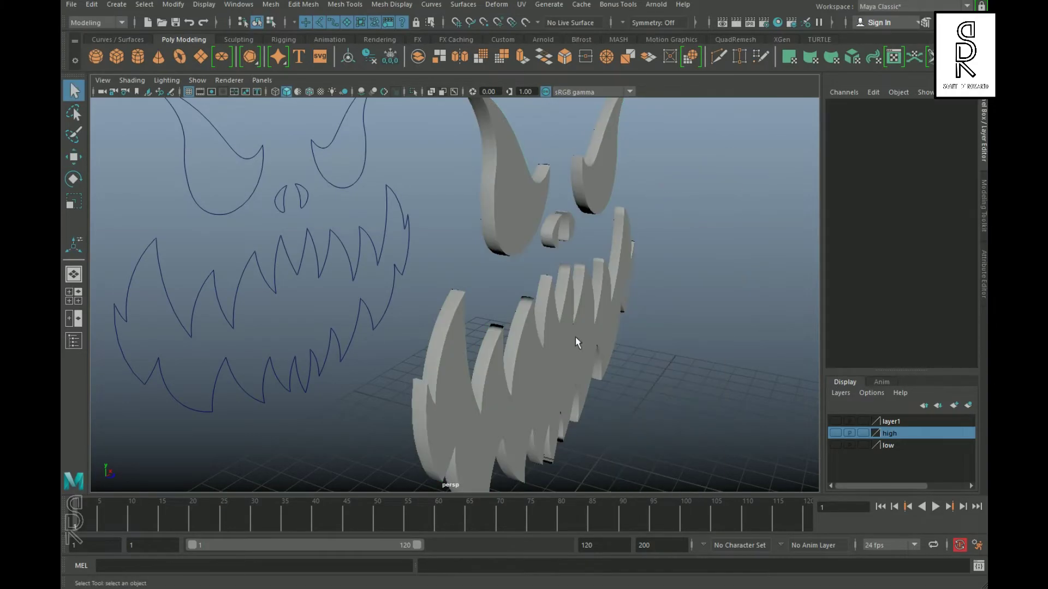
left_click(491, 232)
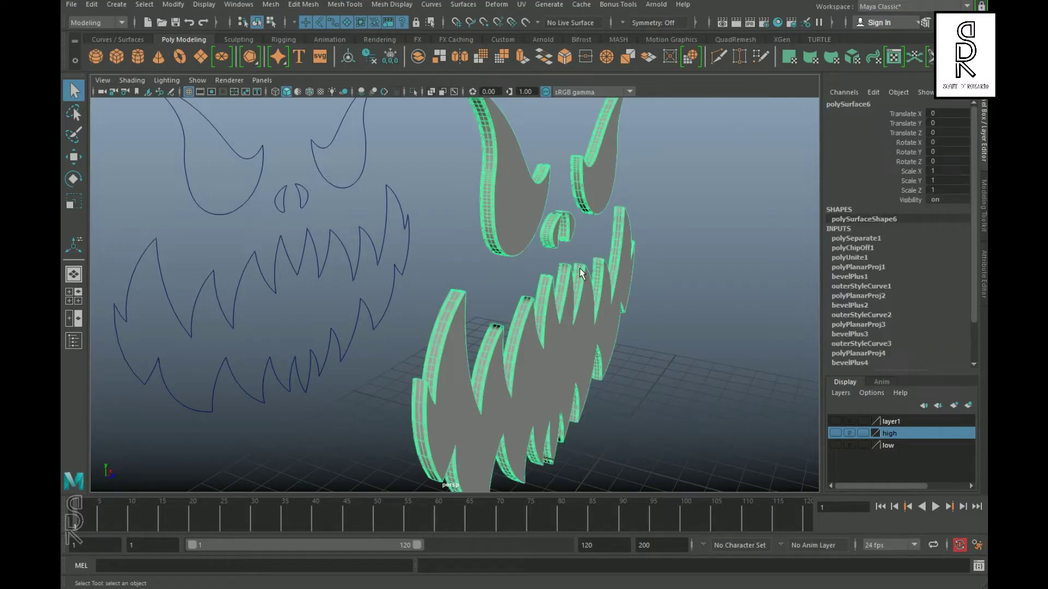
key("Delete")
- Select the flat mouth, nose and eye pieces and combine them into one mesh
left_click(583, 334)
left_click_drag(685, 324, 652, 320, "alt")
left_click(548, 230, "shift")
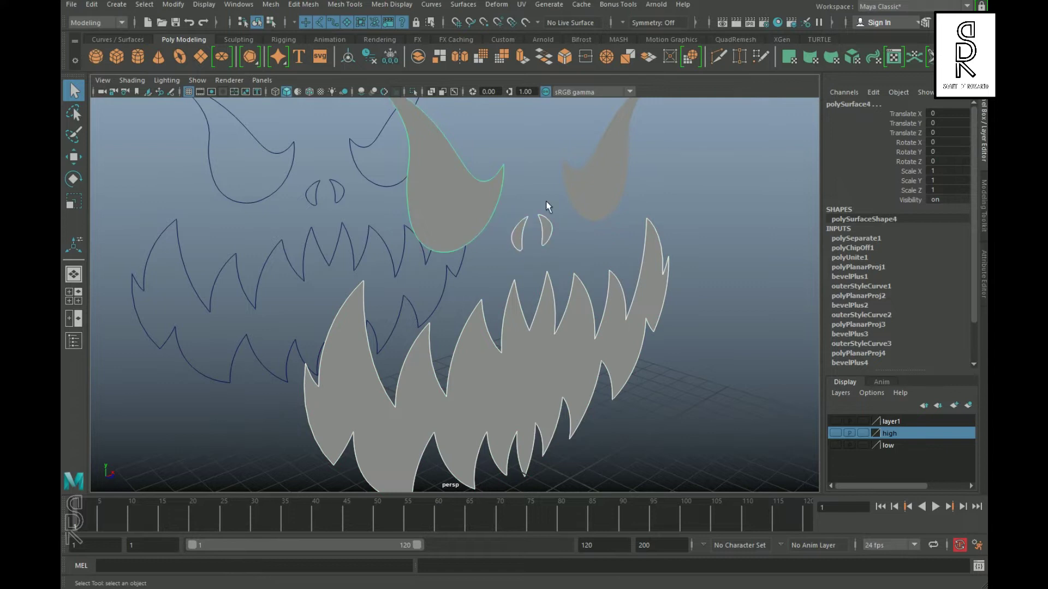
right_click_drag(717, 166, 693, 384, "shift")
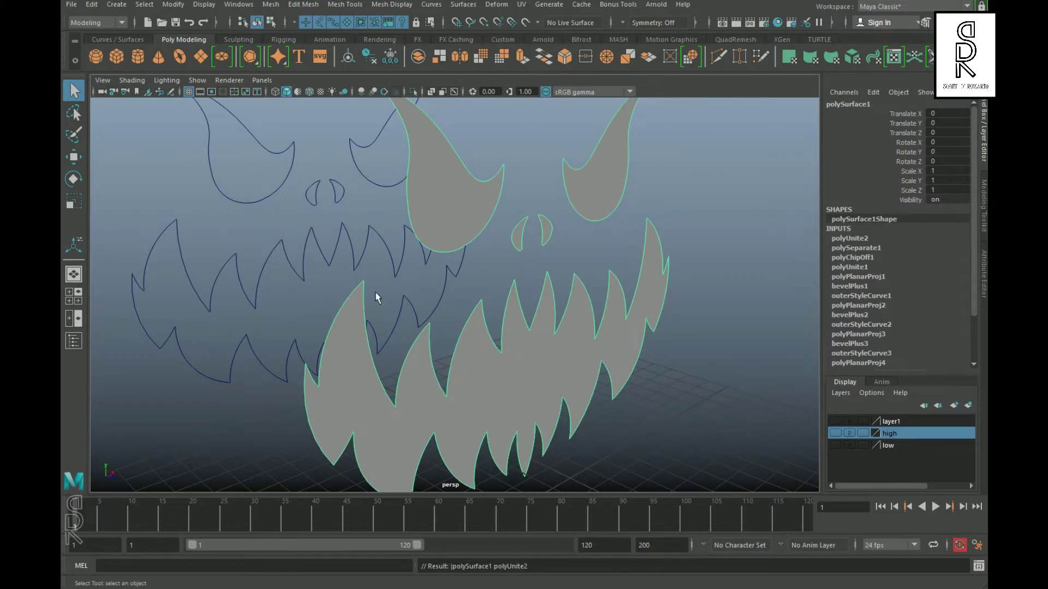
- Show the pumpkin on layer1, assign the original face curves to a new layer and hide that layer
scroll(624, 358, "down", 5)
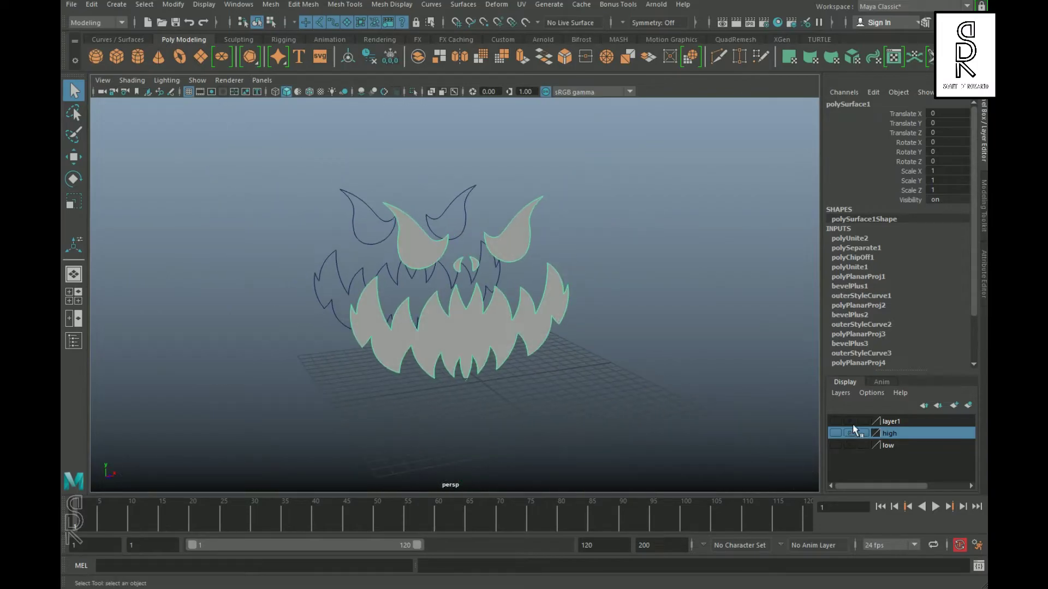
left_click(836, 426)
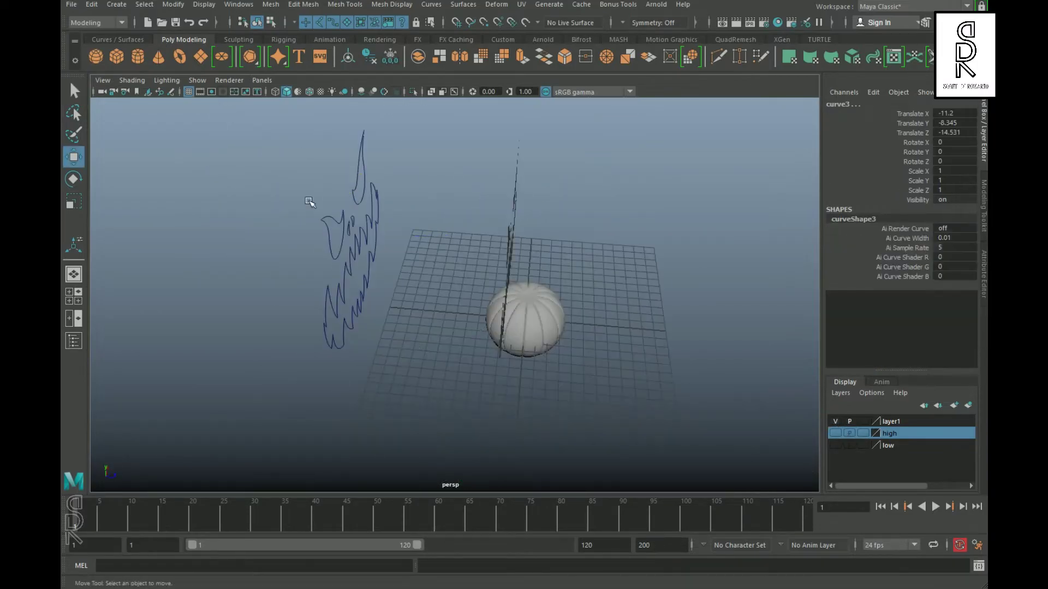
left_click(276, 142)
left_click_drag(284, 153, 428, 379)
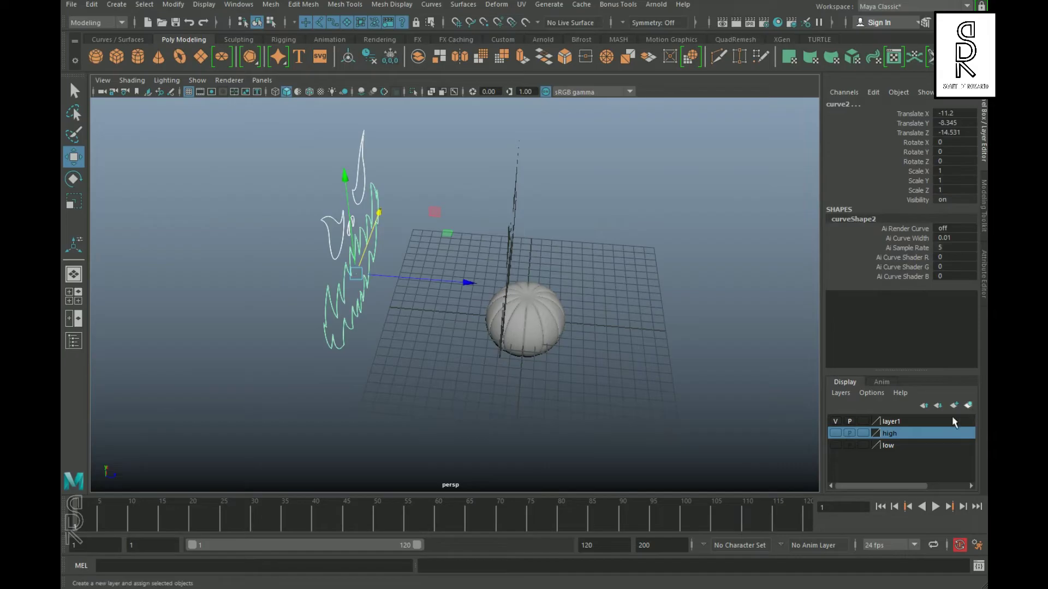
left_click(968, 405)
left_click(836, 422)
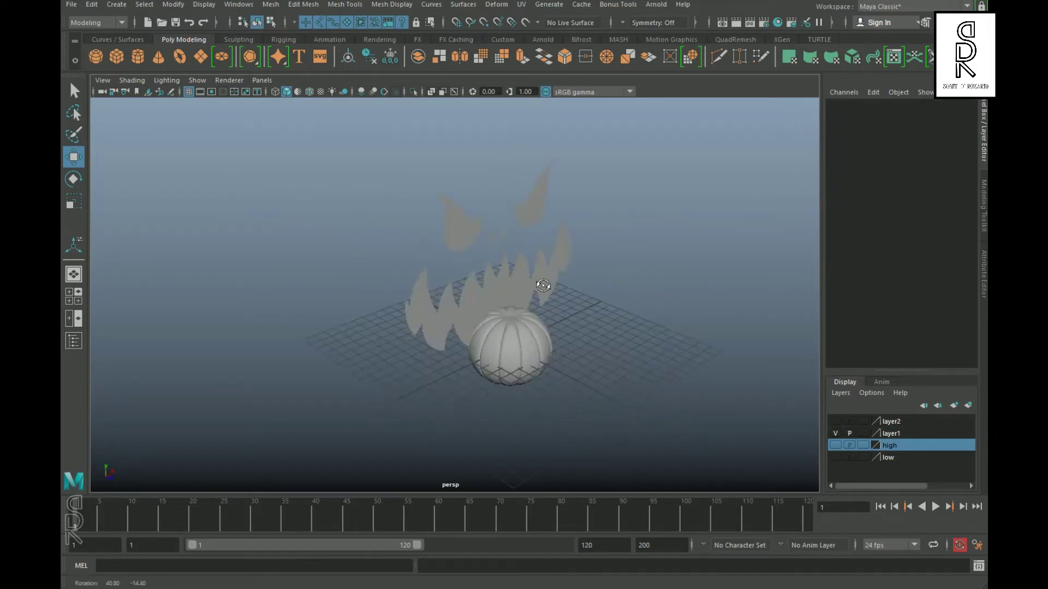
- In the front view, scale the combined flat face uniformly to 0.256 to match the pumpkin's size
left_click(523, 285)
key("space")
left_click(188, 302)
left_click_drag(673, 213, 812, 233, "alt")
left_click(555, 92)
key("space")
left_click_drag(456, 202, 327, 348)
key("r")
scroll(327, 349, "up", 3)
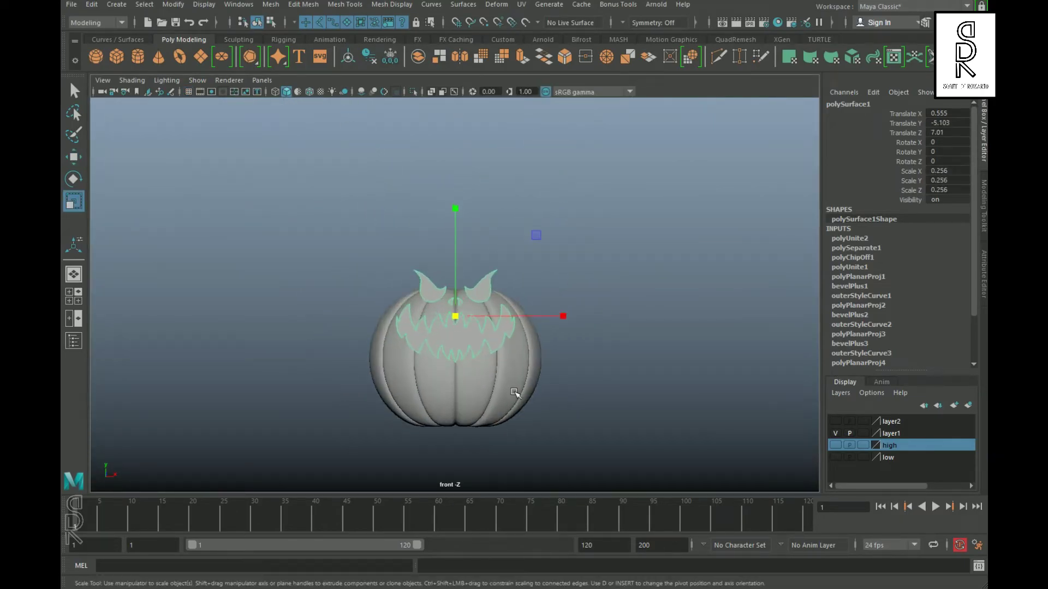
- Lower the face over the pumpkin to Translate Y -6.924 and scale it uniformly to 0.28
middle_click_drag(327, 348, 327, 289, "alt")
scroll(98, 224, "up", 4)
key("w")
left_click_drag(467, 185, 462, 251)
key("r")
left_click_drag(461, 307, 480, 311)
key("w")
left_click_drag(464, 255, 464, 254)
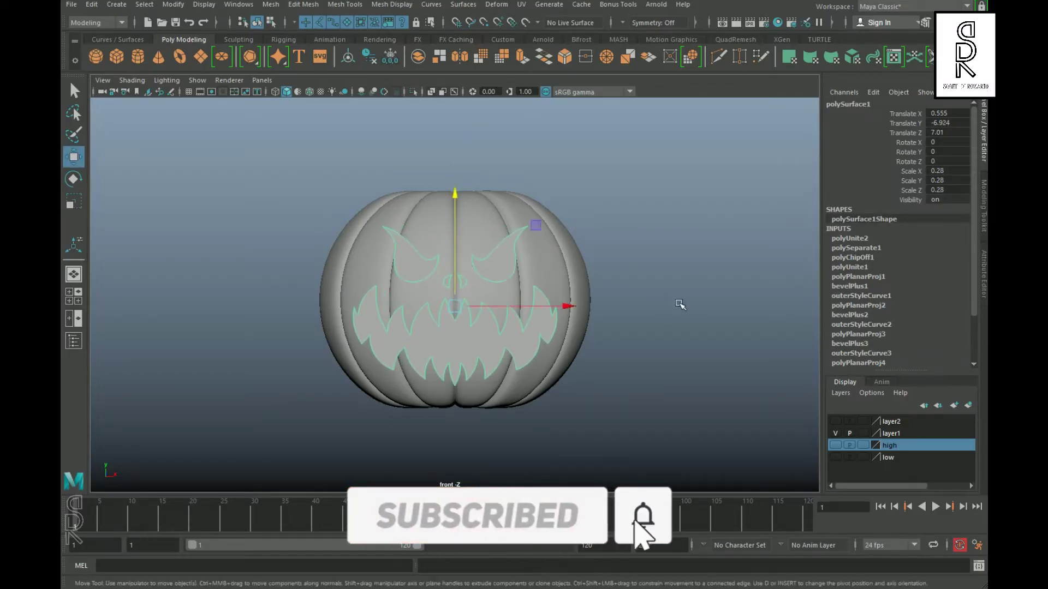
- In the perspective view, extrude the flat face backward along Z until it penetrates the front of the pumpkin
left_click(675, 304)
key("space")
key("space")
middle_click_drag(513, 308, 513, 252, "alt")
right_click_drag(513, 252, 654, 367, "alt")
left_click_drag(653, 367, 698, 363, "alt")
middle_click_drag(698, 363, 514, 371, "alt")
right_click_drag(513, 371, 603, 315, "alt")
left_click(609, 327)
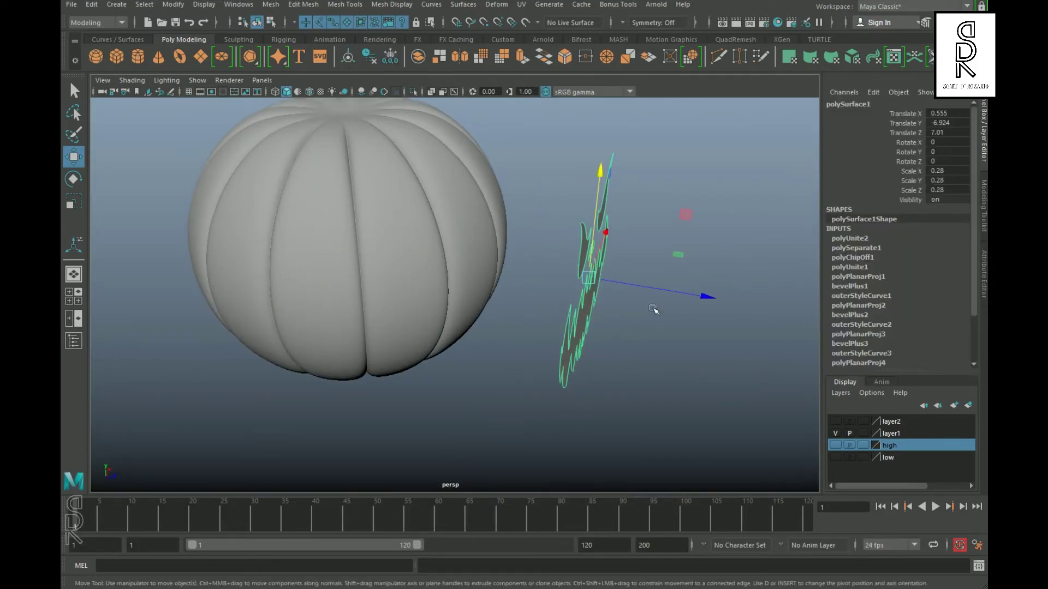
right_click_drag(687, 177, 685, 211, "shift")
key("w")
left_click_drag(708, 296, 461, 265)
left_click_drag(729, 331, 687, 290, "alt")
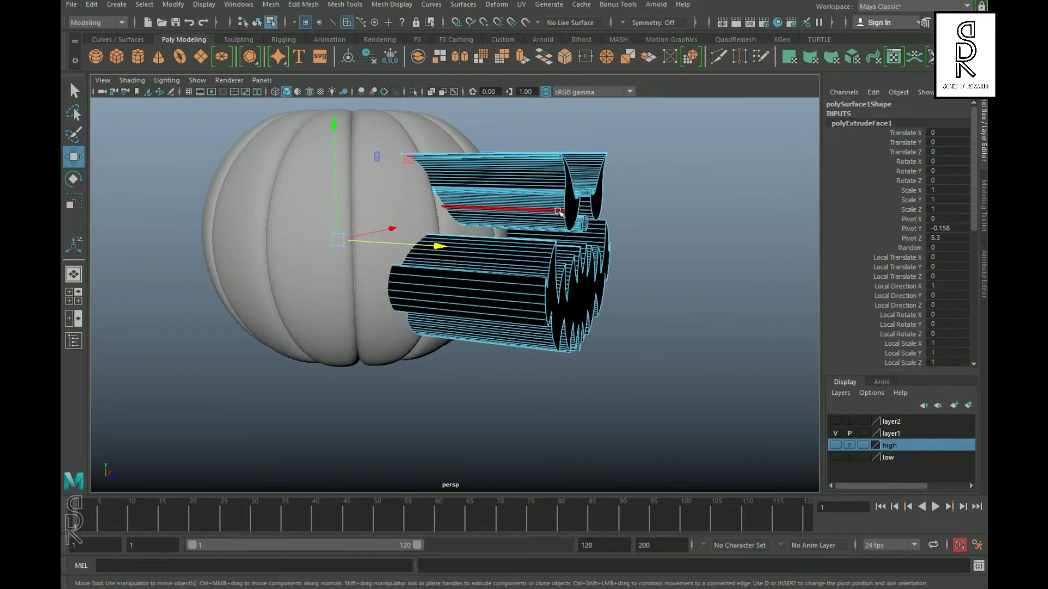
- Select all faces of the extruded eyes, nose and mouth, reverse their normals and return to object mode
right_click(551, 202)
right_click_drag(650, 175, 650, 176)
right_click_drag(532, 188, 536, 218)
double_click(551, 197)
double_click(594, 179, "shift")
left_click_drag(645, 336, 573, 328, "alt")
double_click(557, 223, "shift")
double_click(578, 221, "shift")
double_click(612, 349, "shift")
right_click_drag(718, 175, 775, 195, "shift")
right_click_drag(599, 200, 729, 159)
left_click(743, 215)
- Subtract the extruded face mesh from the pumpkin with a Boolean difference and inspect the carved openings
left_click_drag(579, 284, 582, 352, "alt")
left_click(377, 251)
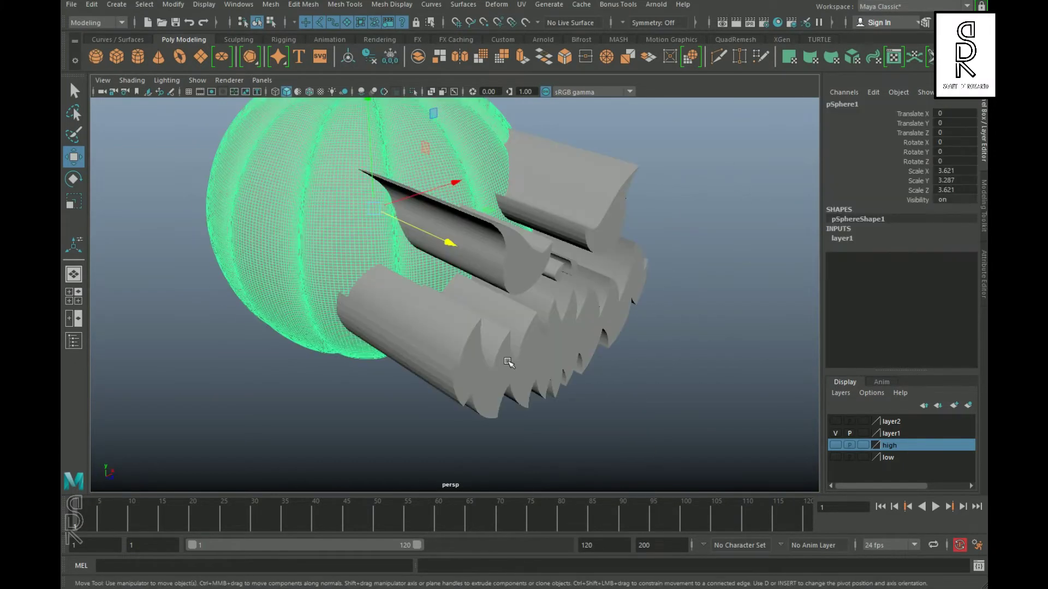
left_click(619, 218)
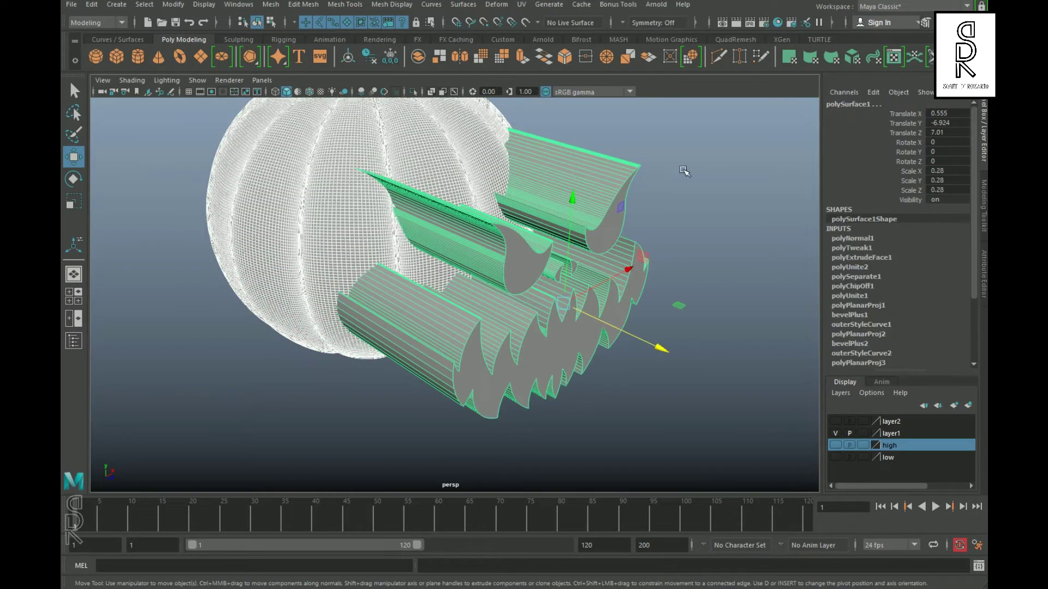
right_click_drag(680, 134, 787, 372, "shift")
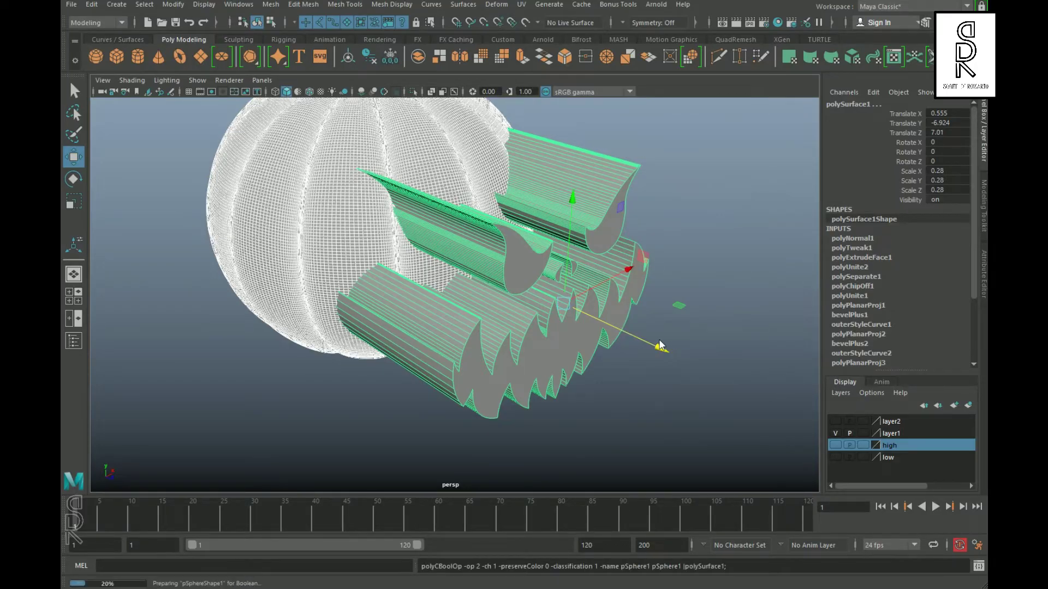
left_click_drag(588, 413, 543, 354, "alt")
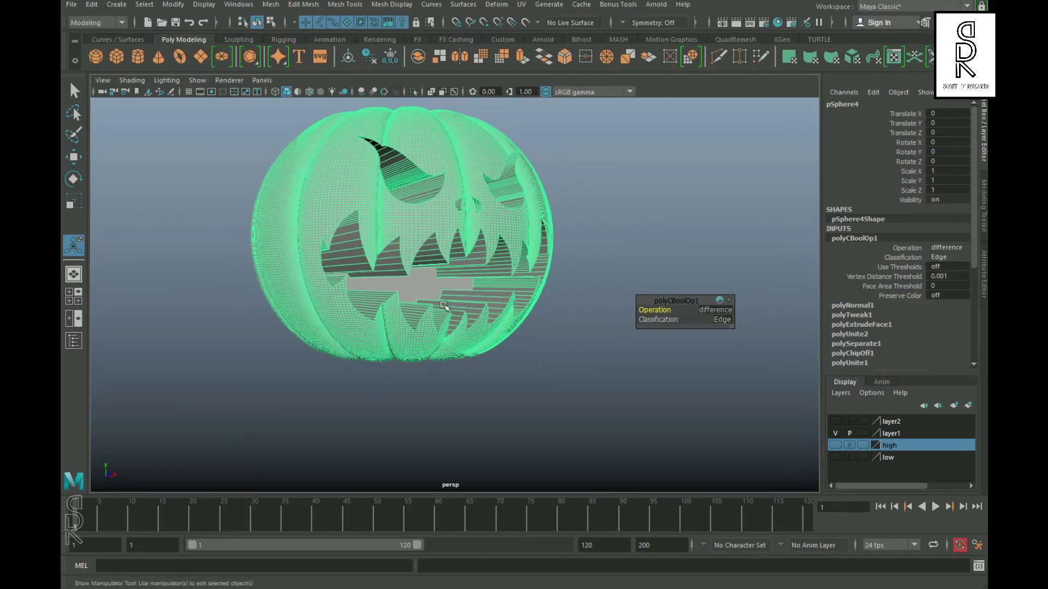
scroll(543, 354, "up", 5)
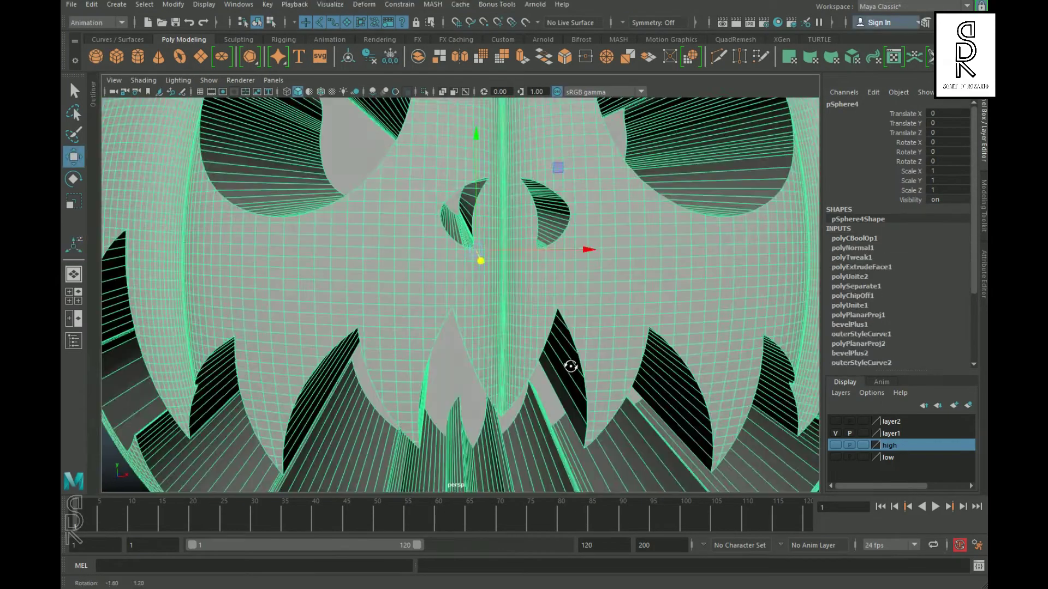
scroll(570, 363, "down", 8)
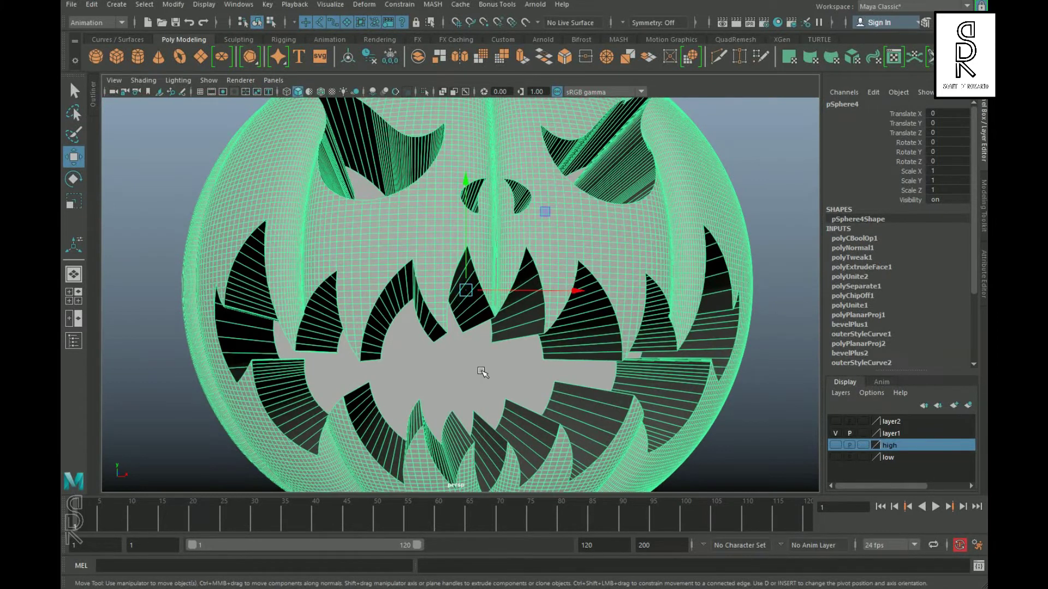
- Select the back face inside the carved mouth and move it forward to make the cavity shallower
right_click_drag(483, 372, 478, 363)
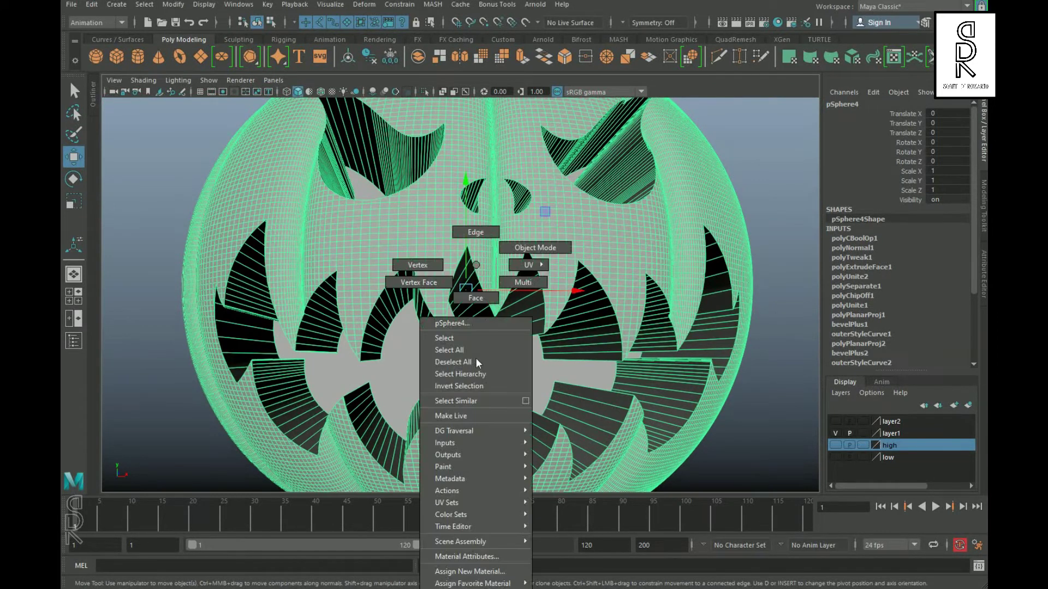
right_click_drag(486, 299, 486, 301)
left_click(475, 385)
left_click_drag(598, 405, 652, 408, "alt")
scroll(652, 408, "down", 3)
left_click_drag(467, 338, 524, 390)
- Save the scene and delete the construction history of all objects
key("ctrl+s")
left_click(95, 3)
left_click(92, 4)
mouse_move(218, 157)
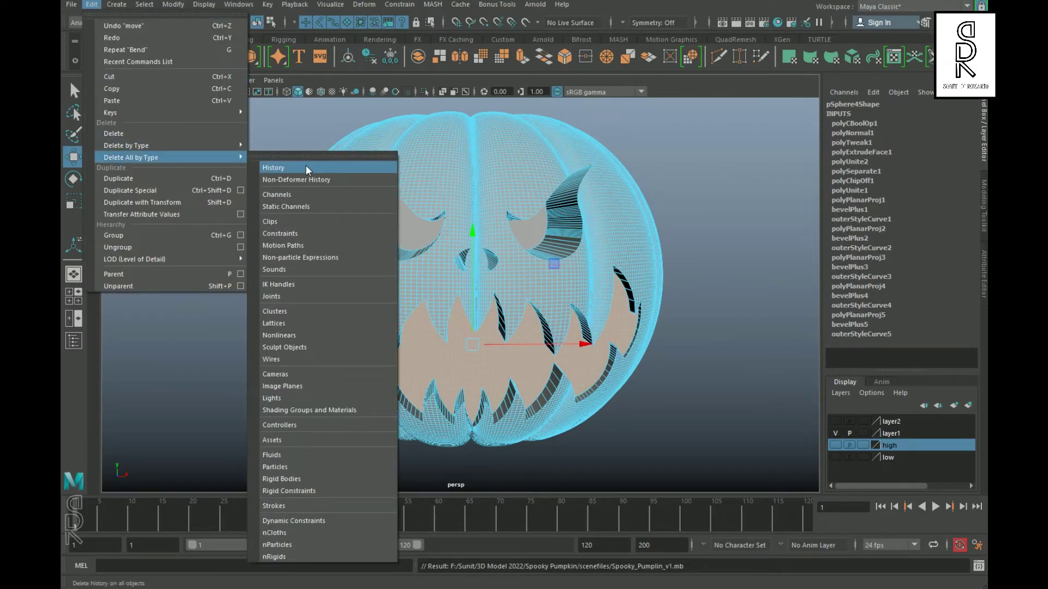
left_click(273, 157)
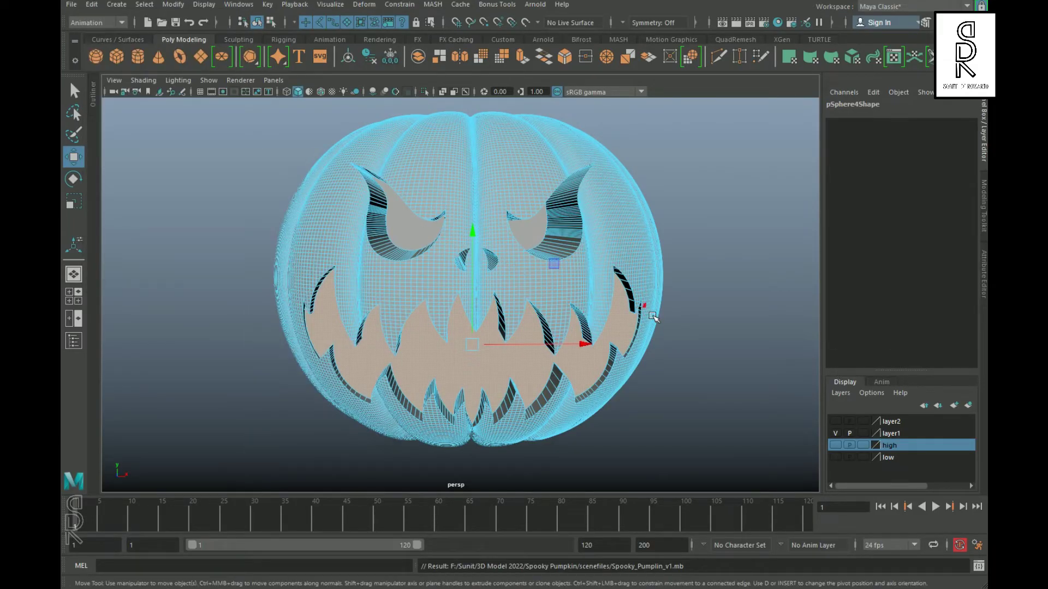
left_click_drag(577, 350, 546, 355, "alt")
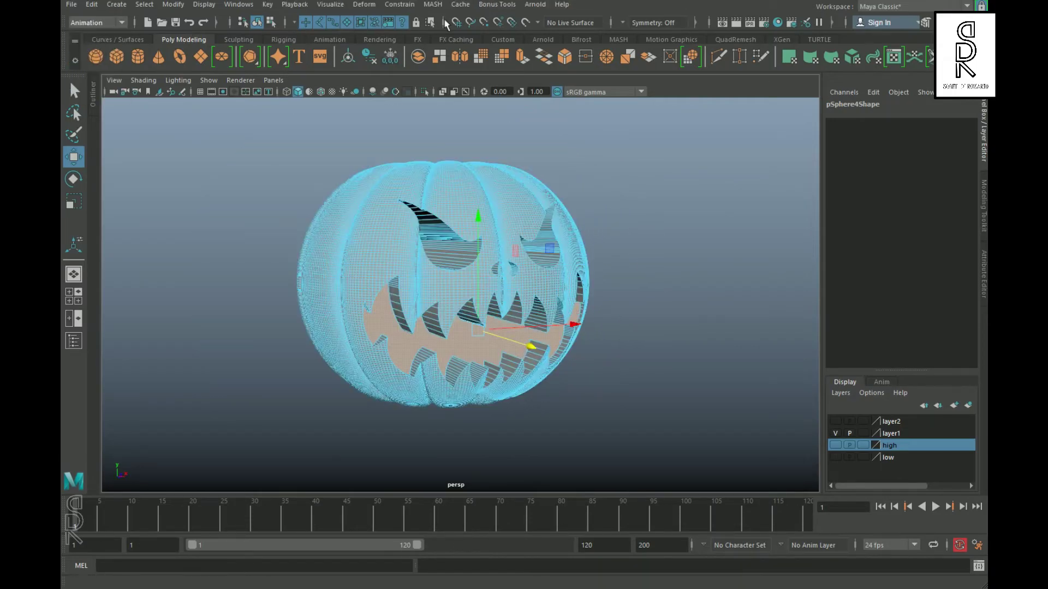
- Add a nonlinear Bend deformer to the mouth's back face and set its Curvature to 9.74
left_click(364, 4)
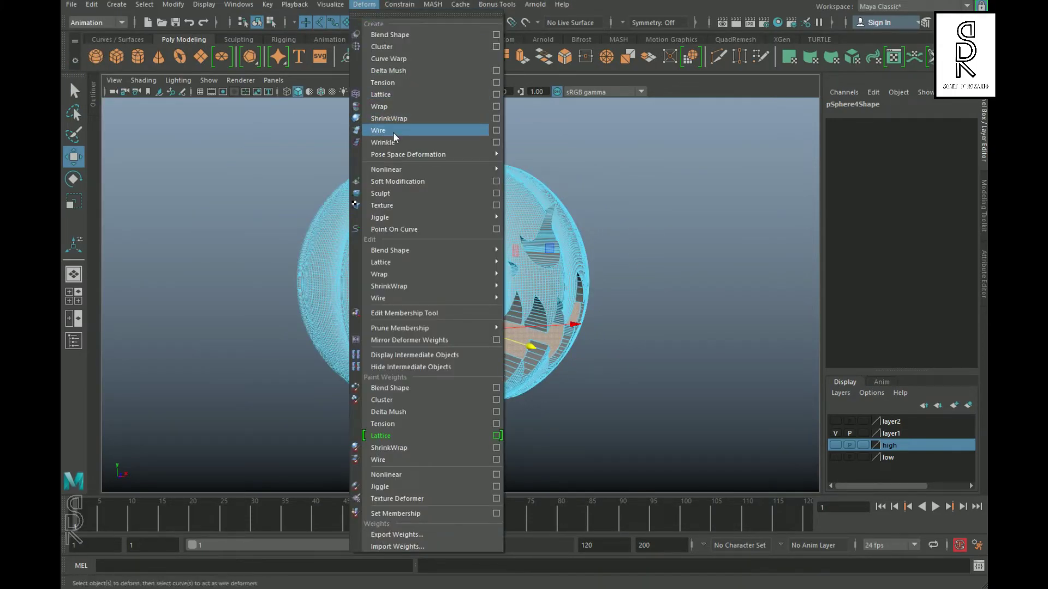
mouse_move(410, 172)
left_click(546, 179)
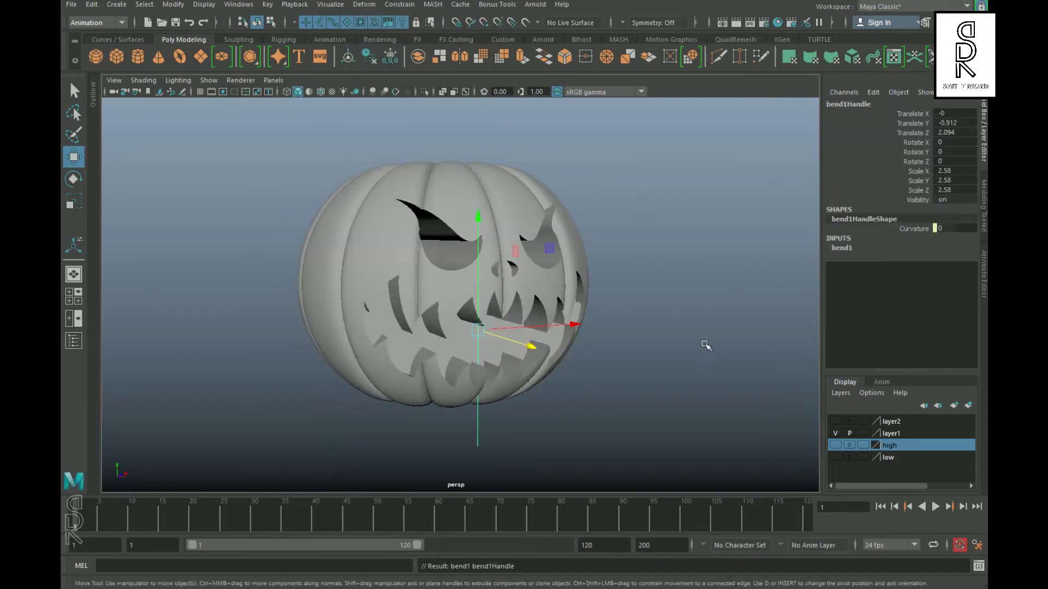
key("f")
left_click(839, 248)
left_click(914, 267)
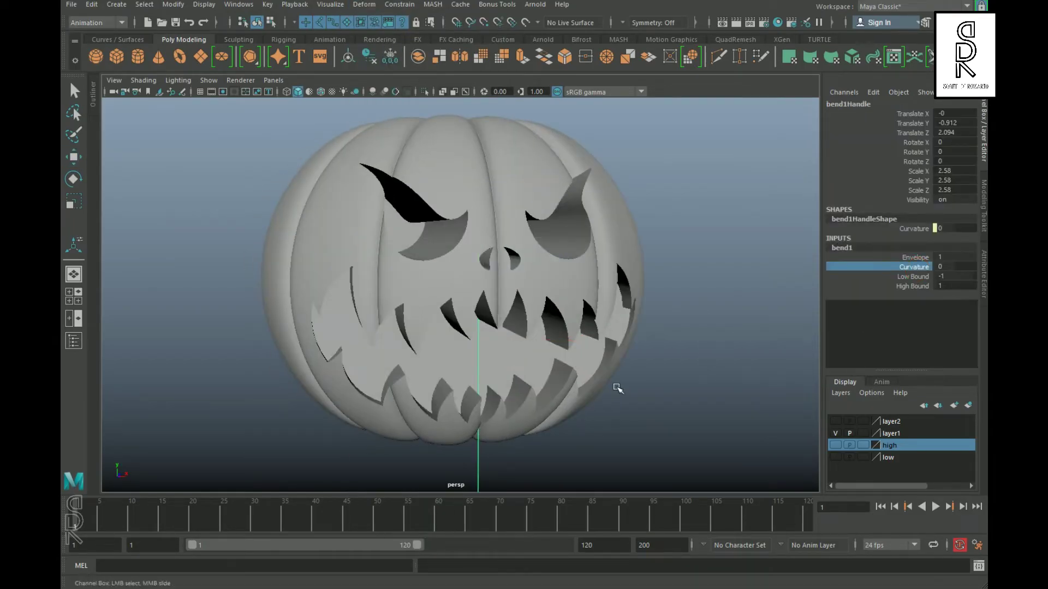
middle_click_drag(660, 392, 662, 392)
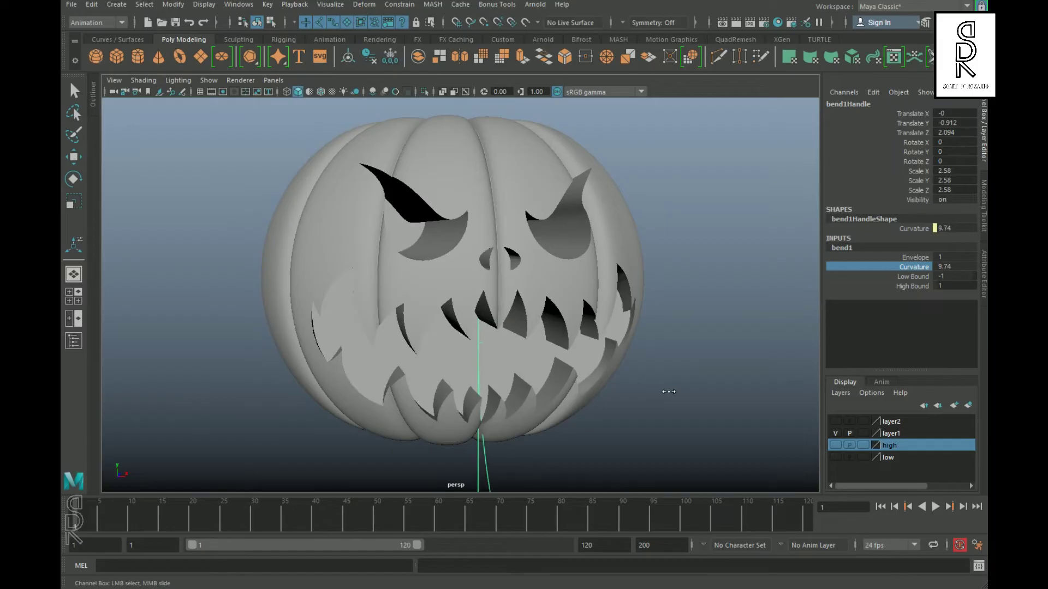
- Set the mouth bend handle's Rotate Y and Rotate Z to 90 so the back face curves across the mouth
key("e")
left_click(952, 161)
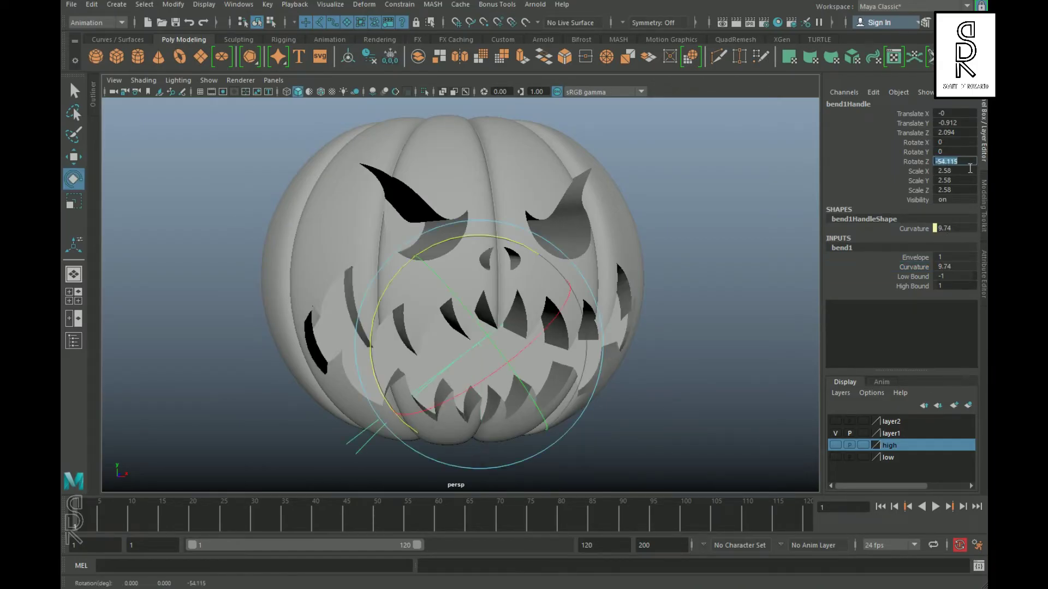
type("90")
key("Return")
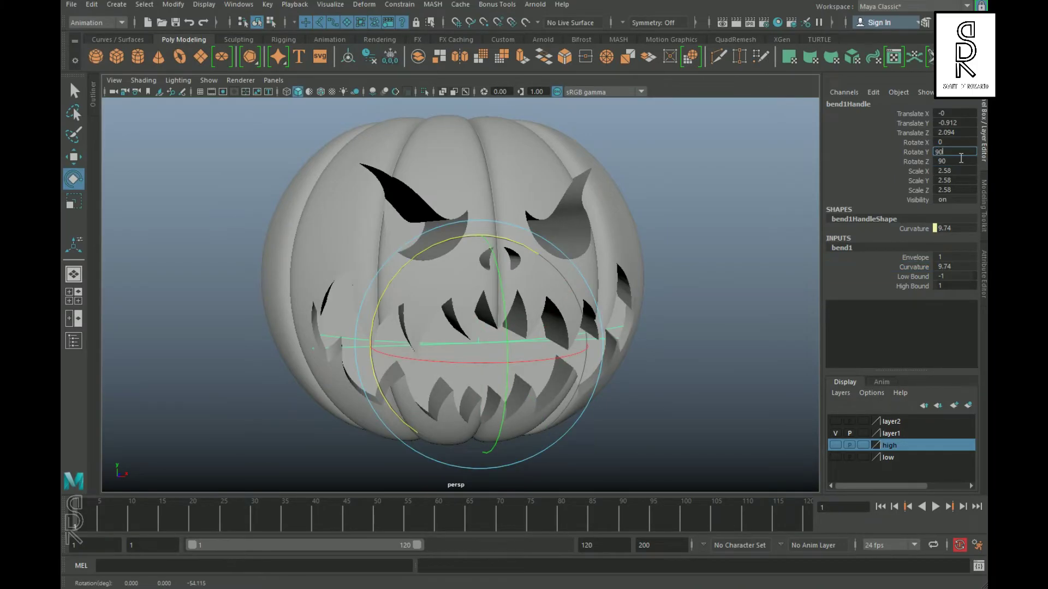
key("Return")
left_click_drag(474, 380, 467, 394, "alt")
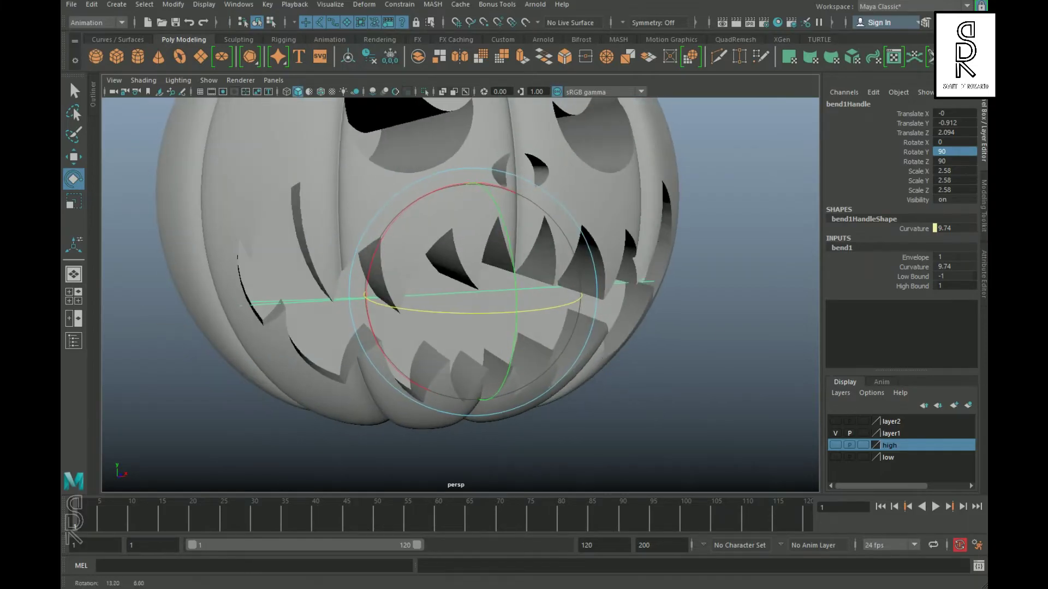
left_click_drag(614, 434, 534, 374, "alt")
left_click_drag(478, 356, 468, 352, "alt")
- Reposition the mouth's curved back face by moving its bend handle forward
left_click(463, 317)
right_click_drag(461, 264, 464, 301)
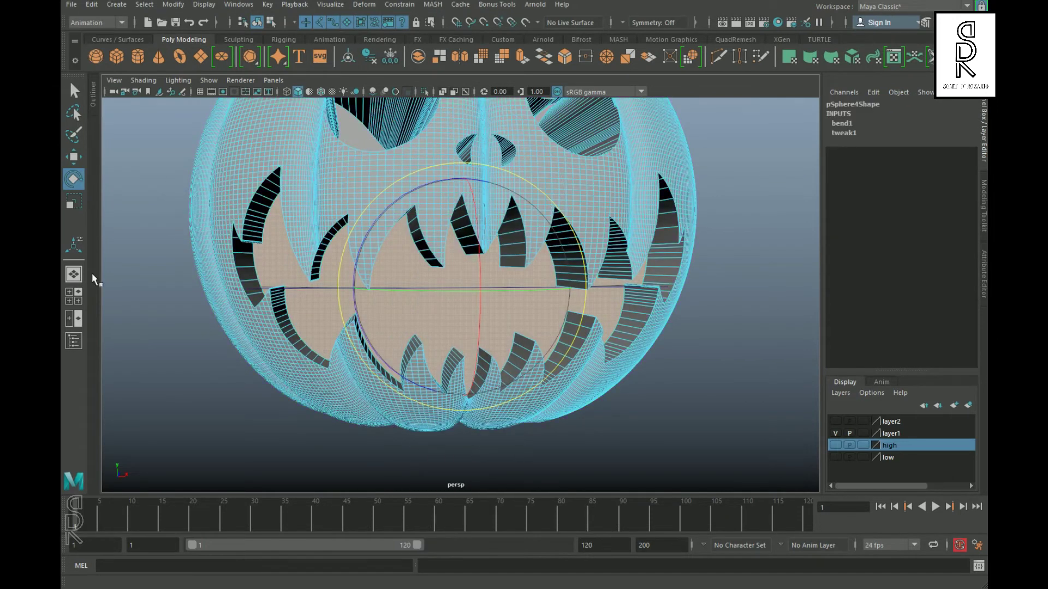
left_click(73, 341)
left_click(150, 215)
key("w")
left_click_drag(464, 327, 554, 318, "alt")
scroll(554, 318, "up", 3)
left_click_drag(698, 321, 717, 343)
left_click_drag(640, 345, 553, 282, "alt")
left_click(704, 371)
- Bring the eyes' back faces forward and add a Bend deformer to them with Rotate Y and Rotate Z at 90
left_click(578, 318)
key("e")
left_click_drag(453, 240, 568, 256, "alt")
left_click_drag(548, 192, 632, 236)
key("g")
left_click_drag(600, 290, 545, 288, "alt")
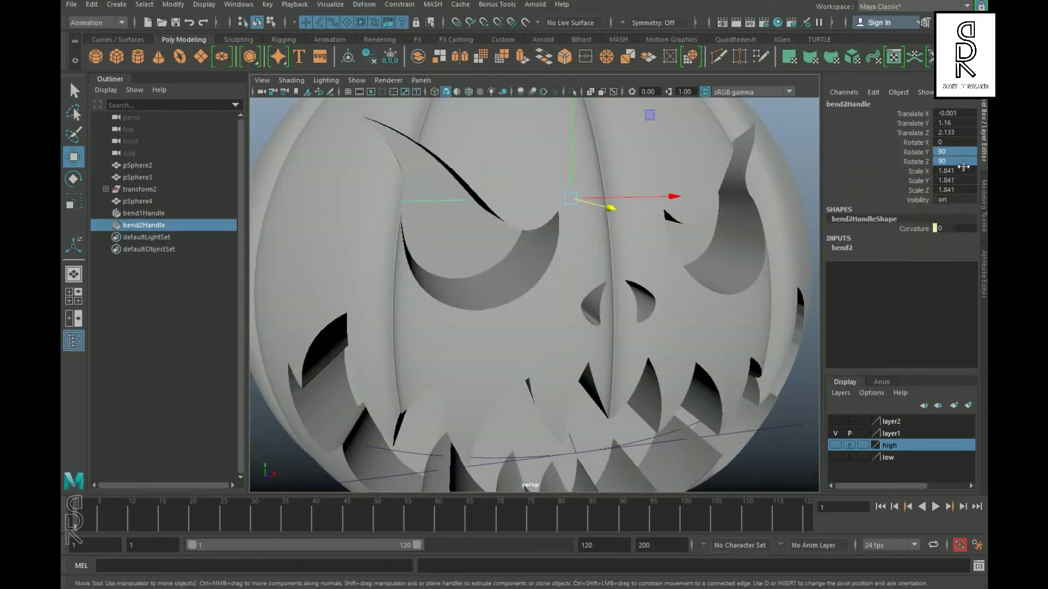
- Set the eyes' Bend deformer Curvature to 53.858 and check the curved back faces
left_click(842, 247)
left_click(914, 267)
key("w")
left_click_drag(448, 235, 508, 236, "alt")
left_click(508, 236)
right_click_drag(510, 238, 512, 278)
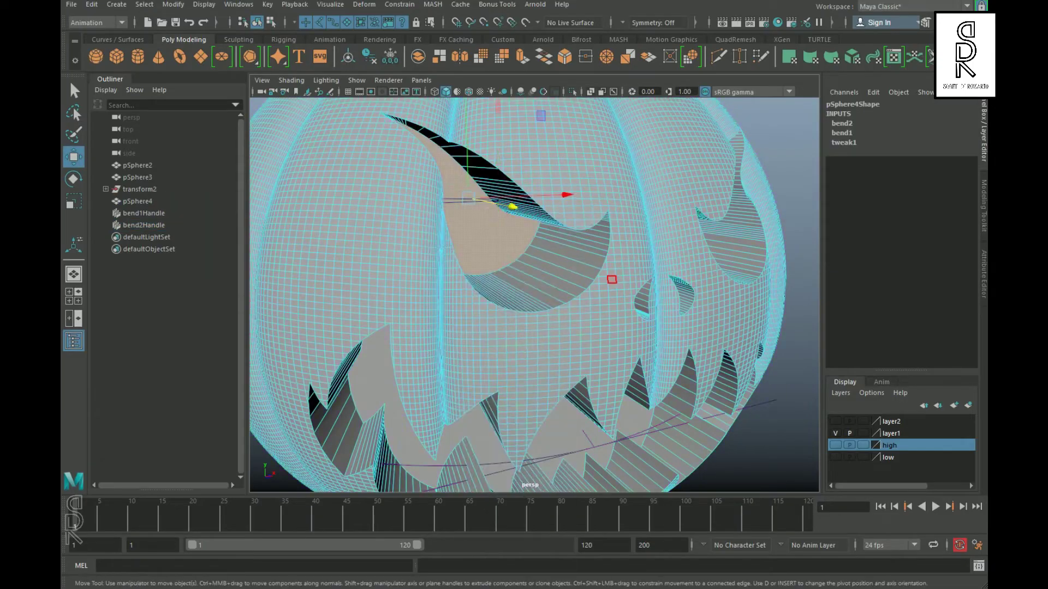
left_click_drag(738, 316, 633, 300, "alt")
- Move the eyes' bend handle forward to Translate Z 2.554
left_click(154, 225)
left_click_drag(491, 245, 611, 240, "alt")
left_click_drag(689, 219, 753, 242)
left_click_drag(578, 240, 437, 233, "alt")
right_click_drag(417, 231, 450, 202)
- Tilt the eyes' bend handle to Rotate Y 95.33 so the curved back faces follow the pumpkin surface
left_click(145, 224)
key("e")
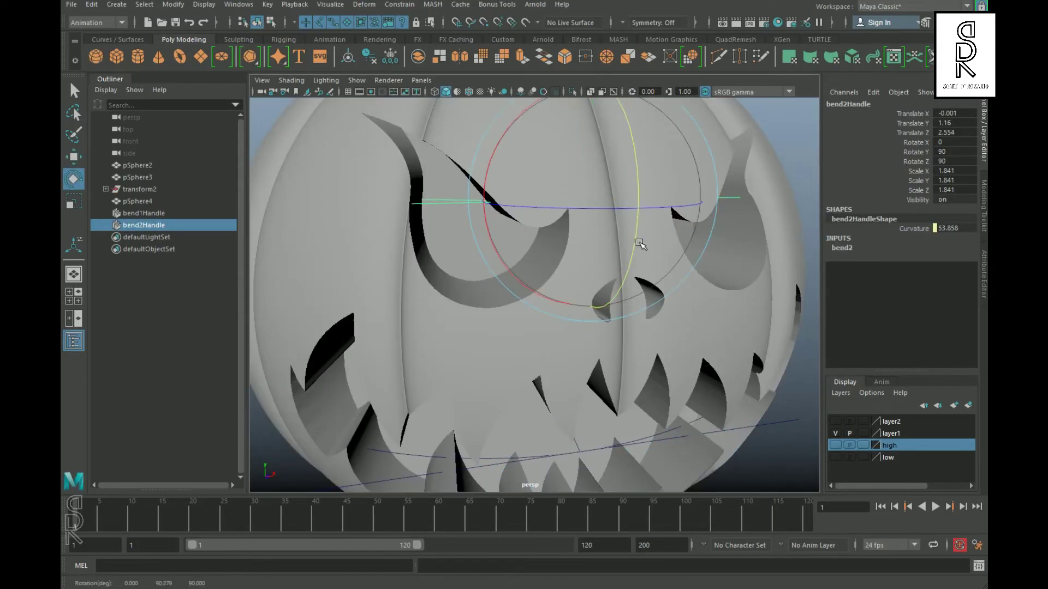
left_click_drag(638, 250, 638, 268)
right_click_drag(627, 272, 572, 293, "alt")
left_click_drag(584, 298, 627, 298, "alt")
right_click_drag(513, 327, 555, 342, "alt")
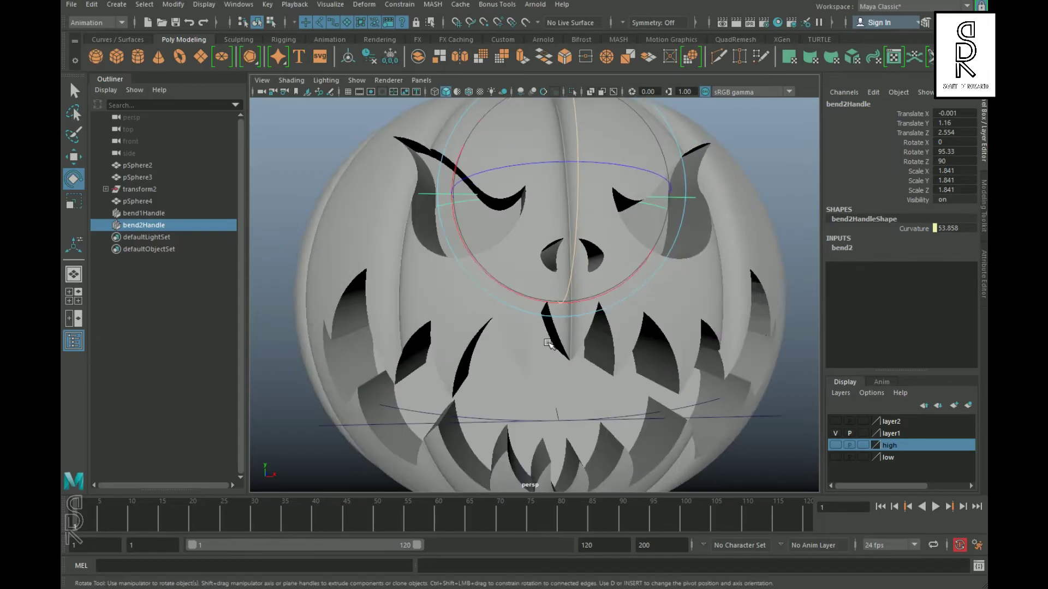
left_click(554, 342)
- Select the back faces inside the nose openings and move them forward to make the nostrils shallower
left_click_drag(611, 272, 582, 236, "alt")
key("q")
right_click_drag(583, 237, 559, 287)
left_click_drag(559, 286, 592, 289, "alt")
key("w")
left_click_drag(584, 264, 680, 304)
right_click_drag(659, 314, 513, 310, "alt")
left_click(717, 295)
left_click_drag(601, 303, 660, 310, "alt")
- Select the pumpkin and delete the history of all objects to bake in the bends
left_click(580, 349)
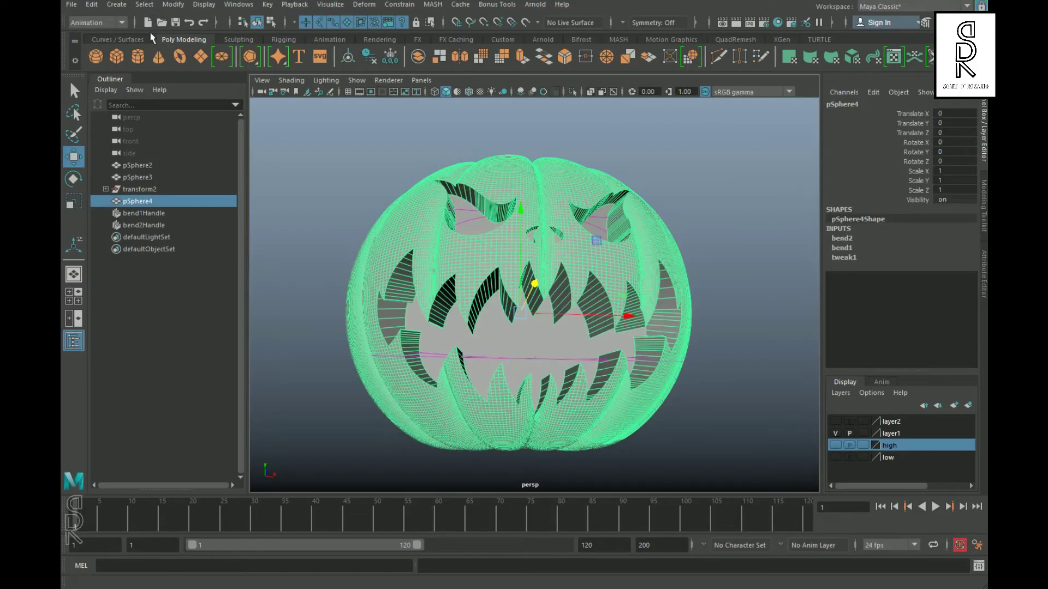
left_click(92, 5)
mouse_move(148, 159)
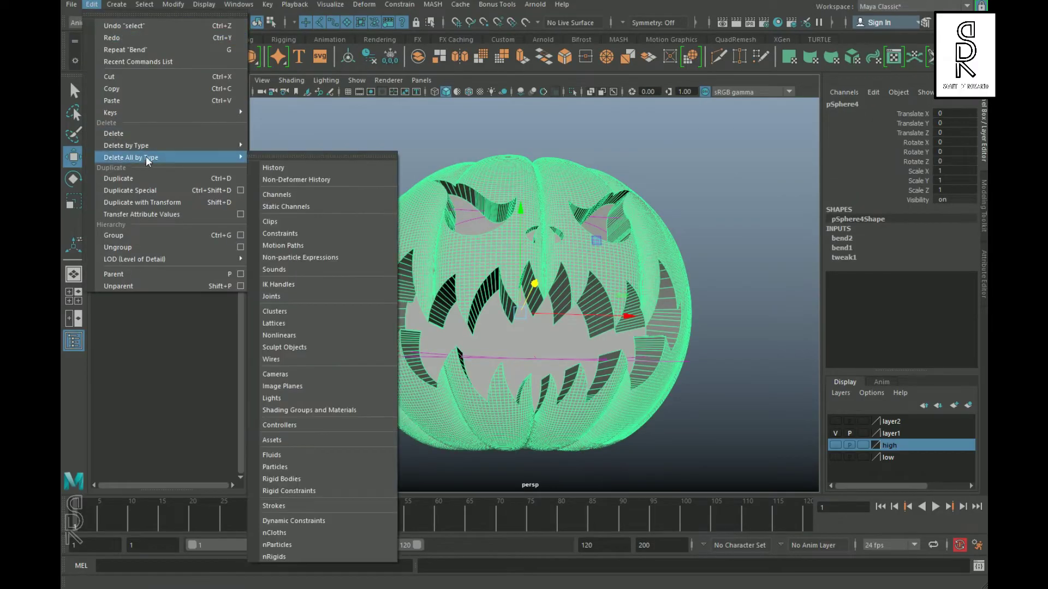
left_click(307, 172)
left_click(648, 300)
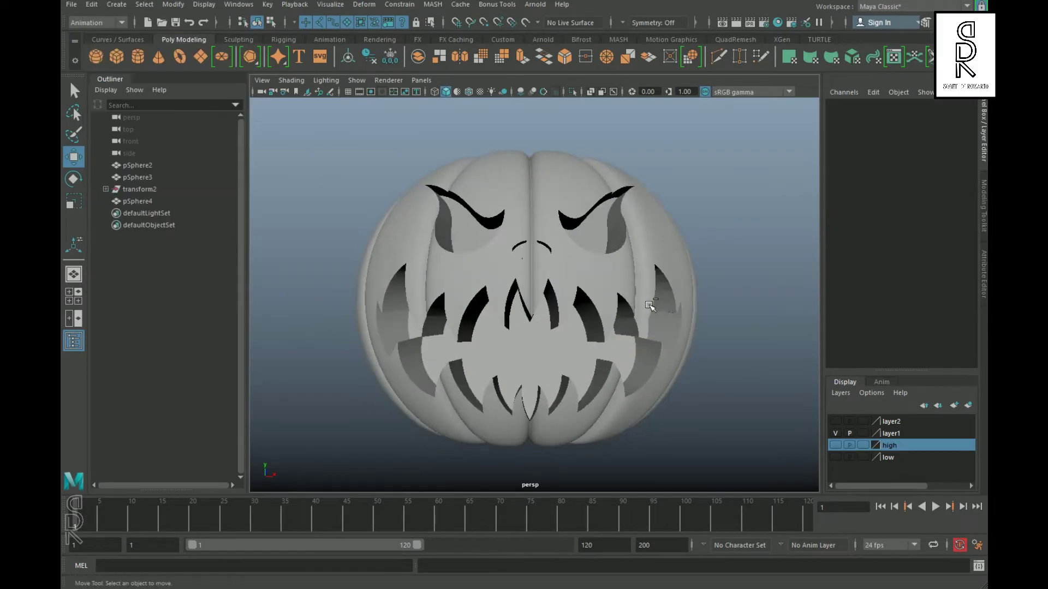
- Delete the back faces inside the mouth, both eyes and both nostrils to open the carving into the hollow pumpkin
left_click(559, 278)
right_click_drag(557, 264, 557, 300)
scroll(556, 316, "up", 4)
left_click(549, 355)
left_click(469, 224, "shift")
left_click(617, 231, "shift")
scroll(573, 218, "up", 6)
left_click(531, 170, "shift")
left_click(648, 195, "shift")
key("Delete")
scroll(648, 283, "down", 9)
right_click_drag(649, 282, 715, 261)
left_click(727, 261)
left_click_drag(728, 263, 730, 346, "alt")
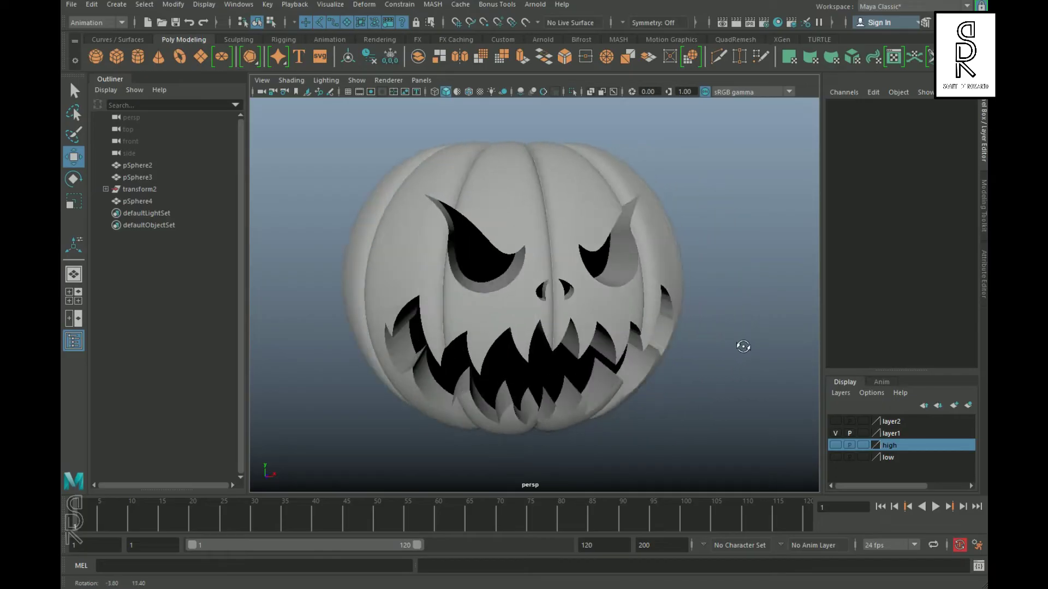
- Create a polygon cylinder with 12 axis subdivisions and raise it to Translate Y 2.841 above the pumpkin
scroll(522, 349, "down", 4)
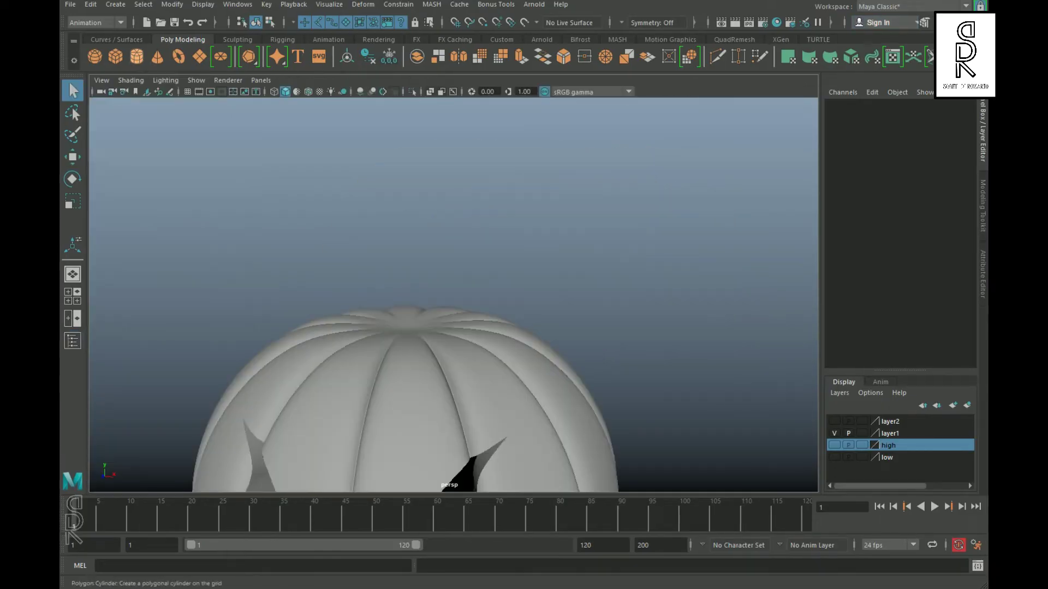
left_click(473, 362)
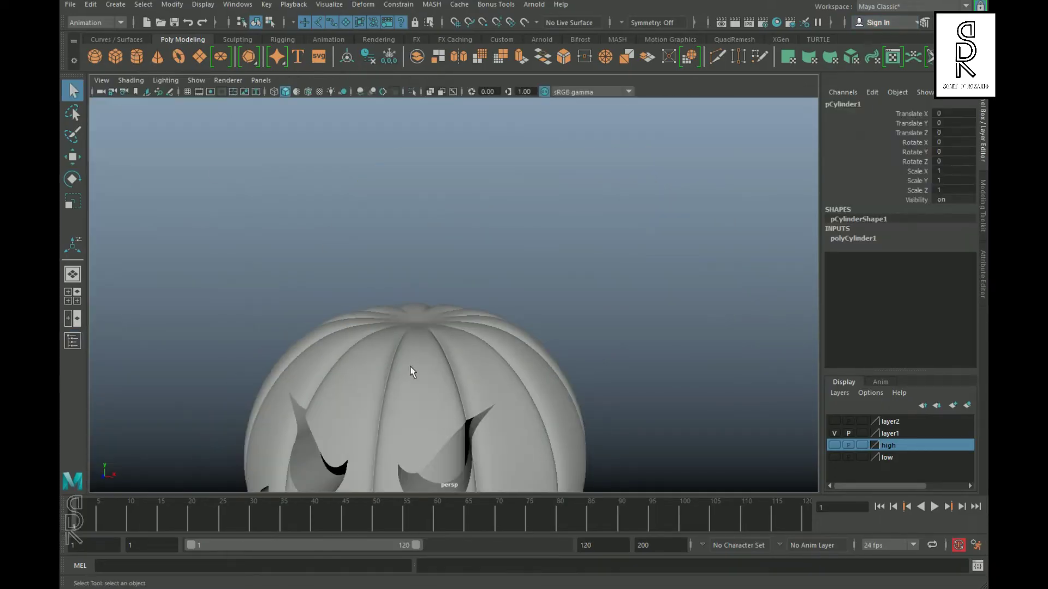
key("w")
left_click_drag(422, 352, 432, 211)
left_click(852, 238)
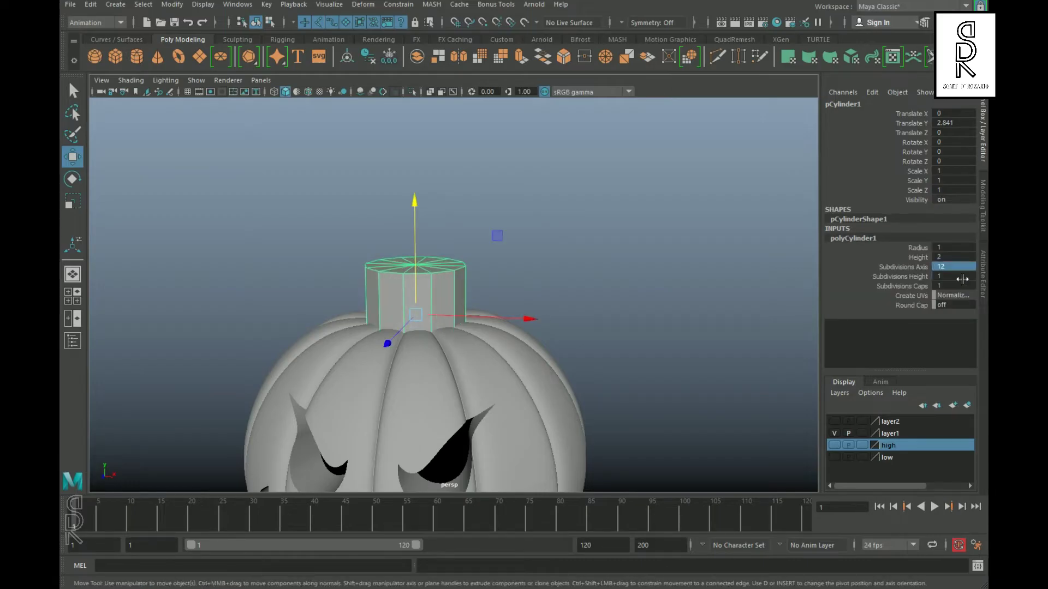
- Scale the cylinder down uniformly to 0.387 for the stem base
left_click_drag(416, 314, 371, 333)
right_click_drag(371, 333, 480, 407, "alt")
left_click_drag(480, 407, 484, 399, "alt")
key("ctrl+z")
left_click_drag(413, 292, 235, 360)
right_click_drag(234, 360, 180, 339, "alt")
left_click_drag(429, 333, 390, 349)
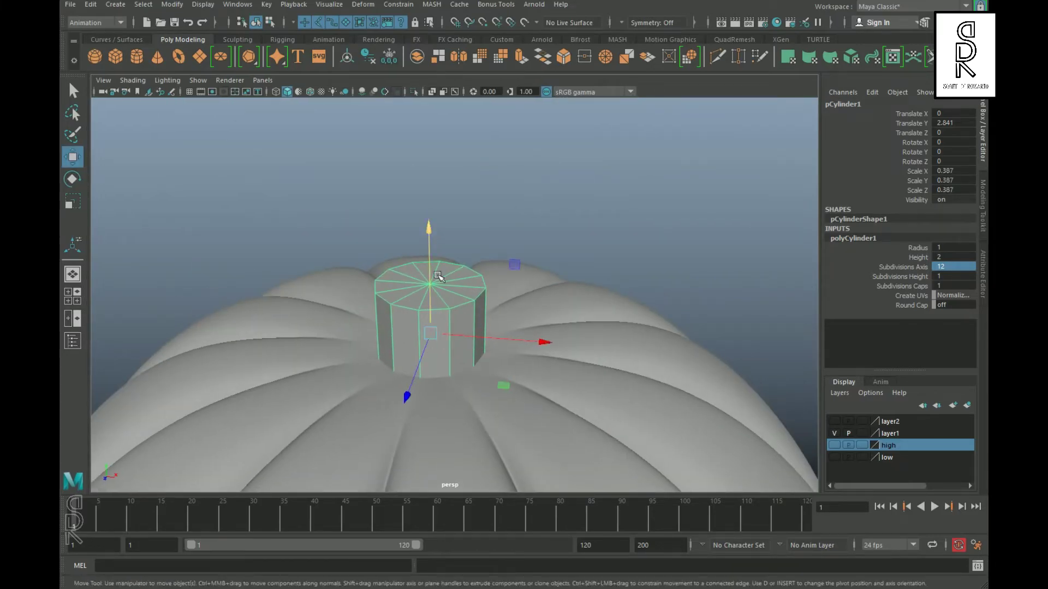
- Flatten the stem cylinder to scale 0.251, 0.173, 0.251 and seat it on the pumpkin at Translate Y 2.832
left_click_drag(440, 281, 441, 183)
left_click_drag(462, 319, 476, 266, "alt")
left_click_drag(450, 149, 451, 174)
left_click_drag(458, 182, 461, 247, "alt")
middle_click_drag(462, 247, 501, 224, "alt")
left_click_drag(482, 224, 445, 238)
left_click_drag(523, 267, 513, 203, "alt")
middle_click_drag(515, 151, 501, 233)
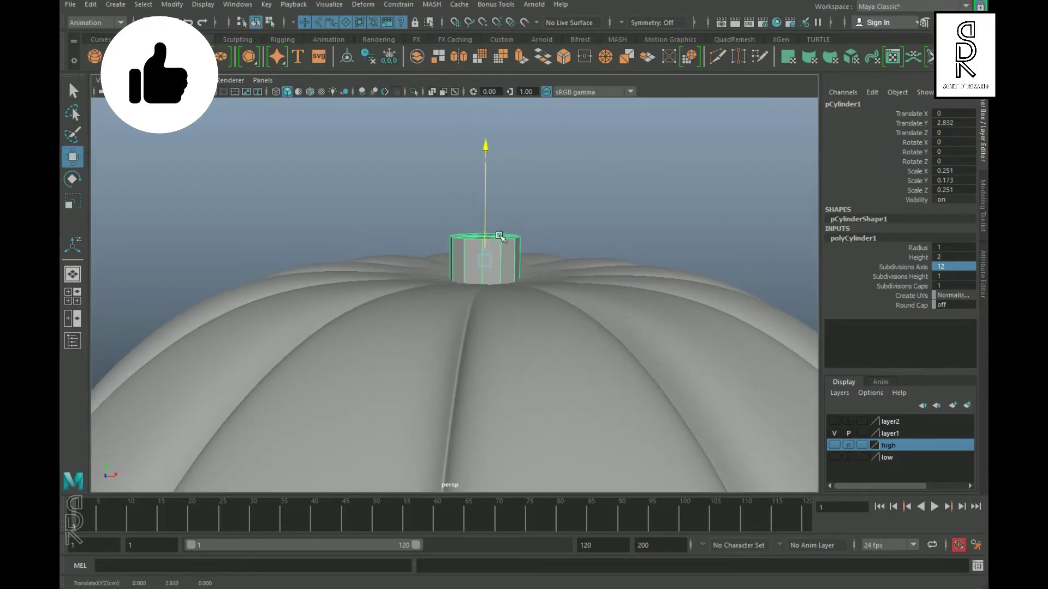
mouse_move(484, 265)
left_mouse_down()
mouse_move(552, 282)
mouse_move(468, 327)
mouse_move(494, 281)
left_mouse_up()
- Select the cylinder's top faces and extrude them upward with a narrower profile to start the stem
right_click_drag(482, 254, 482, 288)
double_click(552, 282)
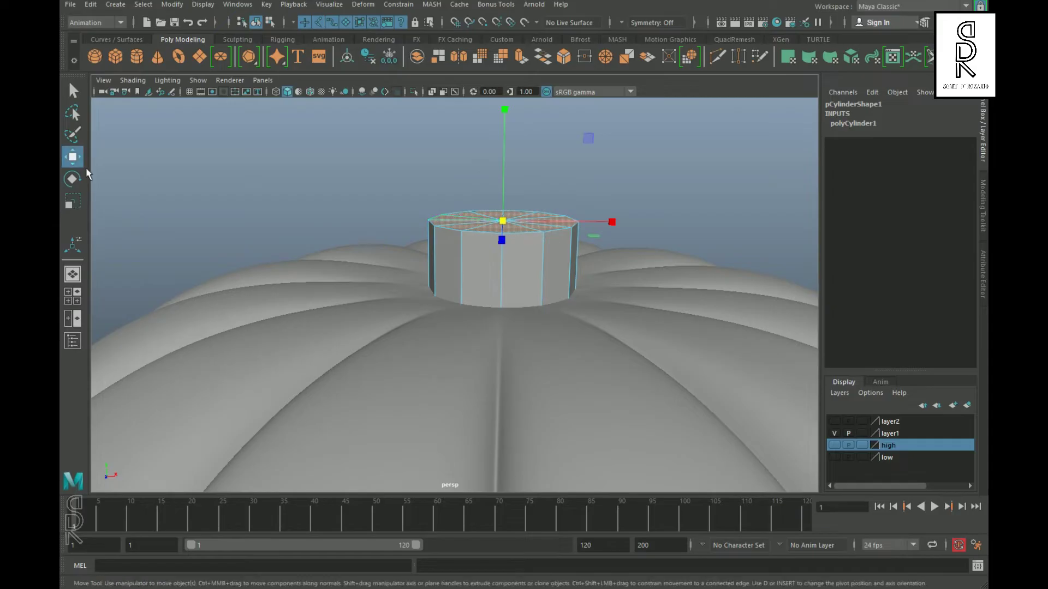
key("r")
left_click_drag(502, 230, 503, 174, "shift")
key("w")
left_click_drag(504, 221, 521, 217, "alt")
key("r")
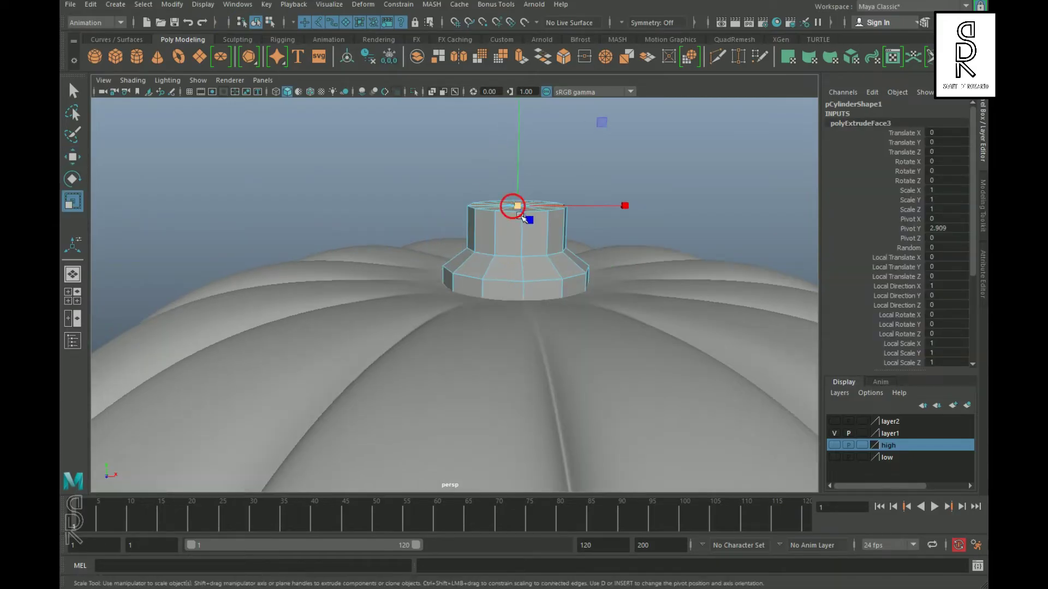
left_click_drag(624, 223, 611, 254, "alt")
- Tilt the stem's top faces and keep extruding them upward in tilted sections to form a curved stem
left_click(72, 179)
left_click_drag(422, 126, 430, 104)
left_click(73, 157)
left_click_drag(528, 144, 563, 112, "shift")
left_click_drag(563, 285, 576, 267, "alt")
left_click(73, 179)
left_click_drag(495, 111, 510, 95)
key("r")
- Select the edge loops around the middle of the stem to refine its taper
right_click_drag(568, 191, 571, 167)
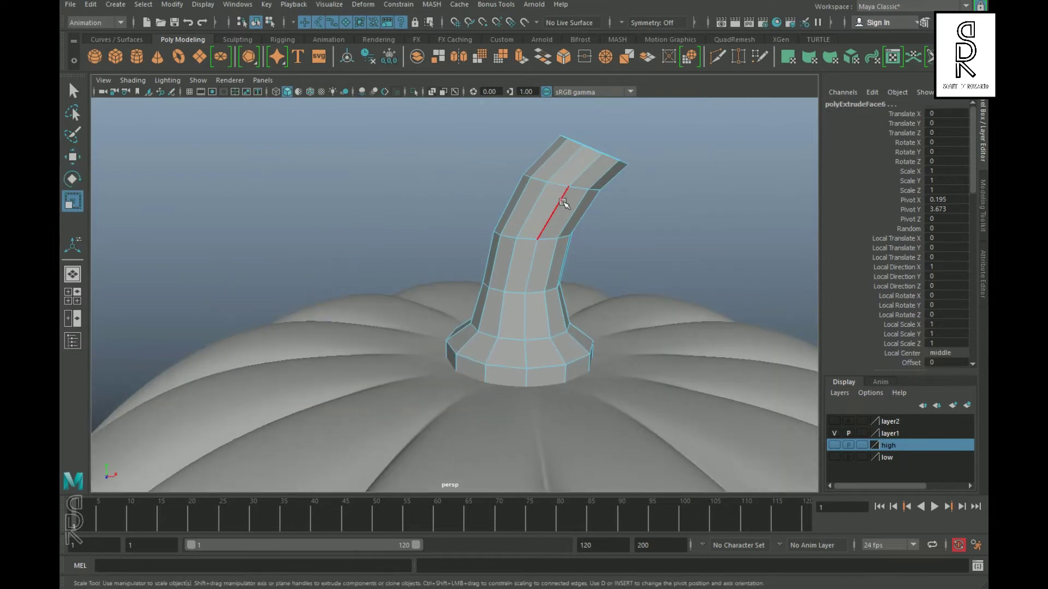
double_click(548, 238)
double_click(540, 292)
- Select components around the stem's base and move them slightly to refine how it meets the pumpkin
left_click_drag(595, 304, 533, 161, "alt")
right_click_drag(533, 161, 477, 162)
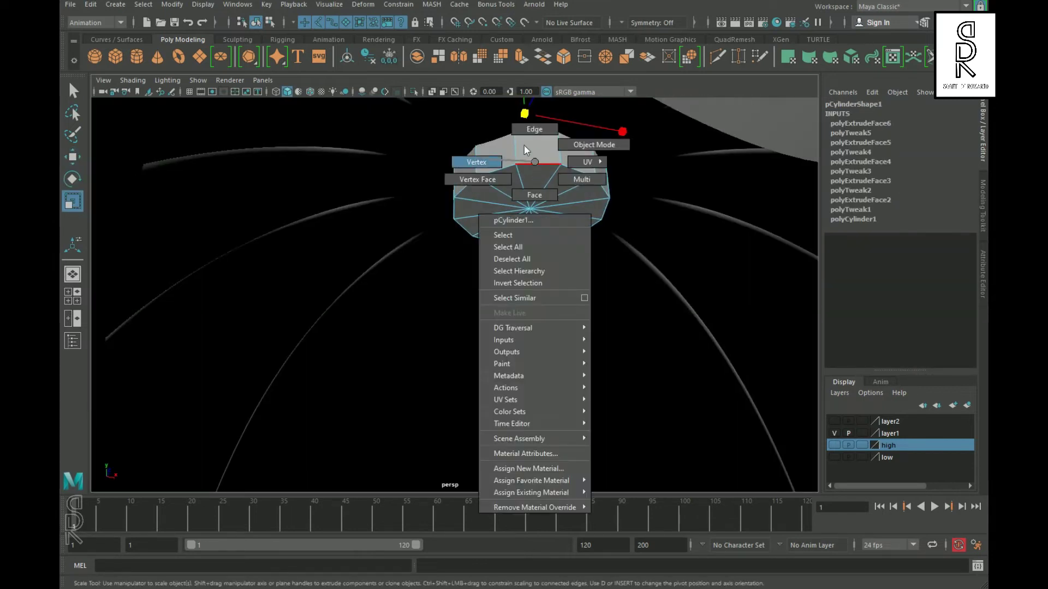
key("space")
key("space")
left_click(570, 279)
double_click(606, 281, "shift")
left_click_drag(601, 304, 546, 327, "alt")
key("w")
key("space")
left_click_drag(332, 403, 339, 409)
key("space")
left_click_drag(595, 186, 586, 284, "alt")
left_click_drag(575, 237, 576, 222)
left_click_drag(629, 325, 611, 349, "alt")
right_click_drag(557, 207, 595, 169)
left_click(617, 191)
- Select the stem's lengthwise edges and bevel them with a Fraction of about 0.26 to form ridges
left_click(527, 226)
right_click_drag(535, 203, 532, 180)
double_click(539, 182)
left_click_drag(573, 212, 663, 371, "alt")
scroll(617, 349, "up", 3)
double_click(783, 299, "shift")
left_click_drag(764, 327, 502, 382, "alt")
right_click_drag(542, 227, 612, 228, "shift")
scroll(548, 292, "up", 2)
middle_click_drag(547, 292, 493, 324, "alt")
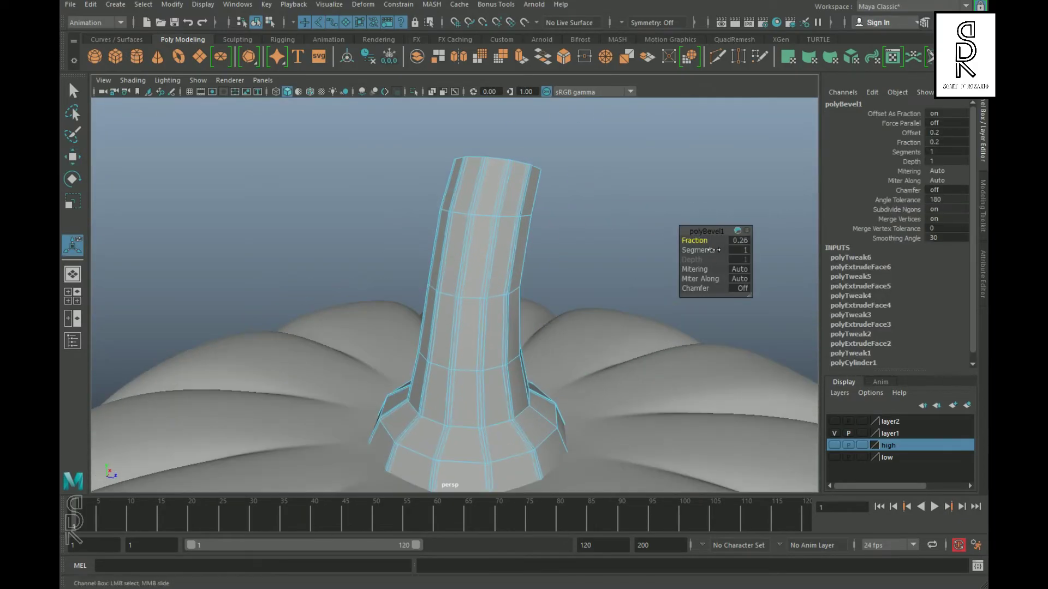
- Insert an edge loop around the upper stem by splitting an edge ring
left_click_drag(616, 191, 562, 224, "alt")
right_click_drag(505, 213, 516, 192)
left_click(516, 189)
right_click_drag(617, 186, 491, 263, "ctrl")
left_click_drag(504, 226, 482, 299, "alt")
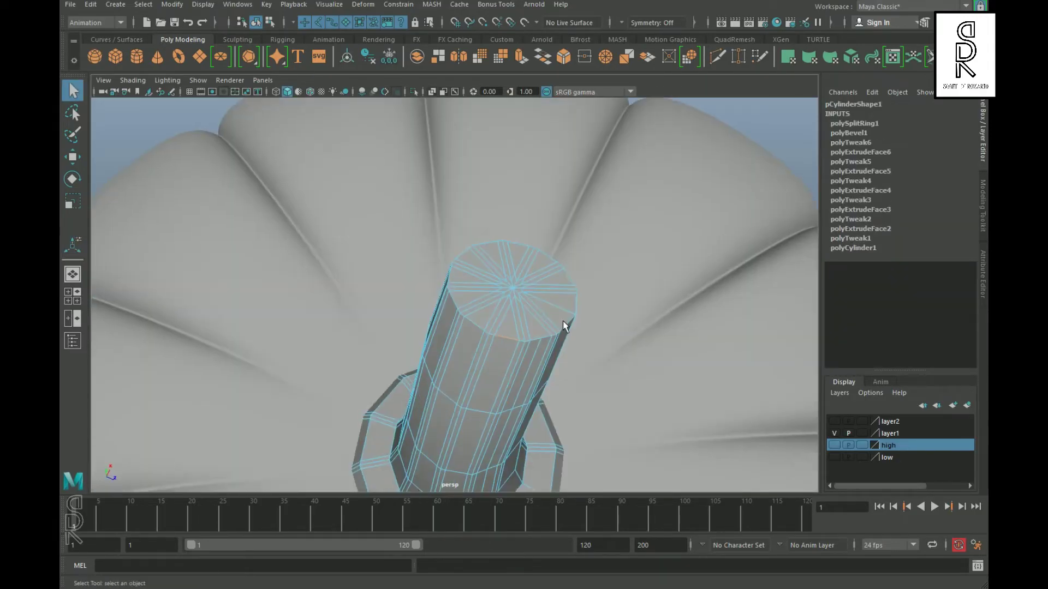
- Repeat the edge ring split on further edges of the stem to add supporting loops
left_click(476, 325)
key("g")
left_click(456, 301)
key("g")
left_click(489, 243)
key("g")
left_click(571, 283)
key("g")
left_click_drag(615, 370, 349, 436, "alt")
left_click(607, 290)
key("g")
- Scale the selected stem edges and check the smoothed stem on the whole pumpkin
left_click(513, 219, "shift")
key("r")
left_click_drag(325, 443, 435, 456)
left_click(646, 297)
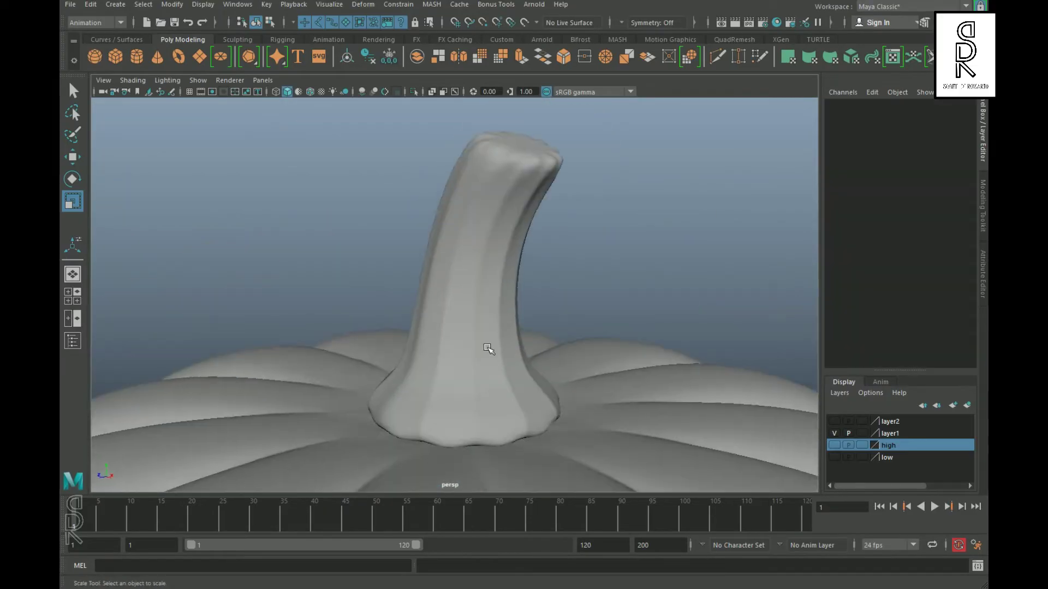
right_click_drag(488, 349, 624, 381, "alt")
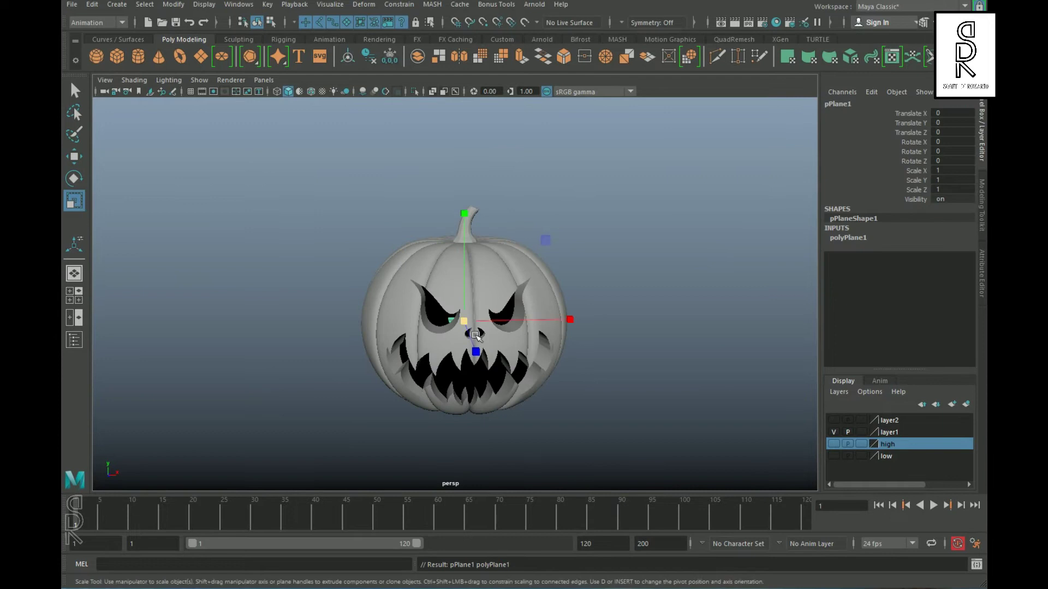
- Scale the ground plane to about 17.6, lower it to about -2.75 in Y beneath the pumpkin, and set its width and height subdivisions to 1
key("w")
left_click_drag(464, 215, 464, 308)
key("space")
key("space")
left_click(432, 92)
right_click_drag(404, 305, 475, 309, "alt")
left_click_drag(489, 282, 492, 319)
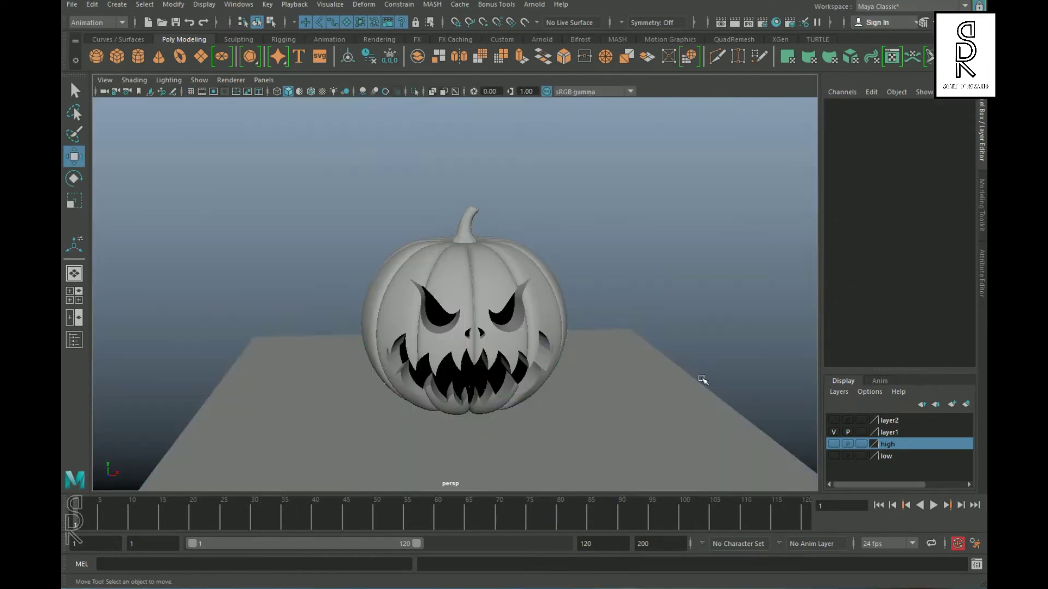
left_click(702, 398)
left_click_drag(900, 266, 900, 276)
- Extrude the plane's back edge upward into a wall and bevel the corner edge to form a curved backdrop
right_click_drag(332, 264, 329, 219)
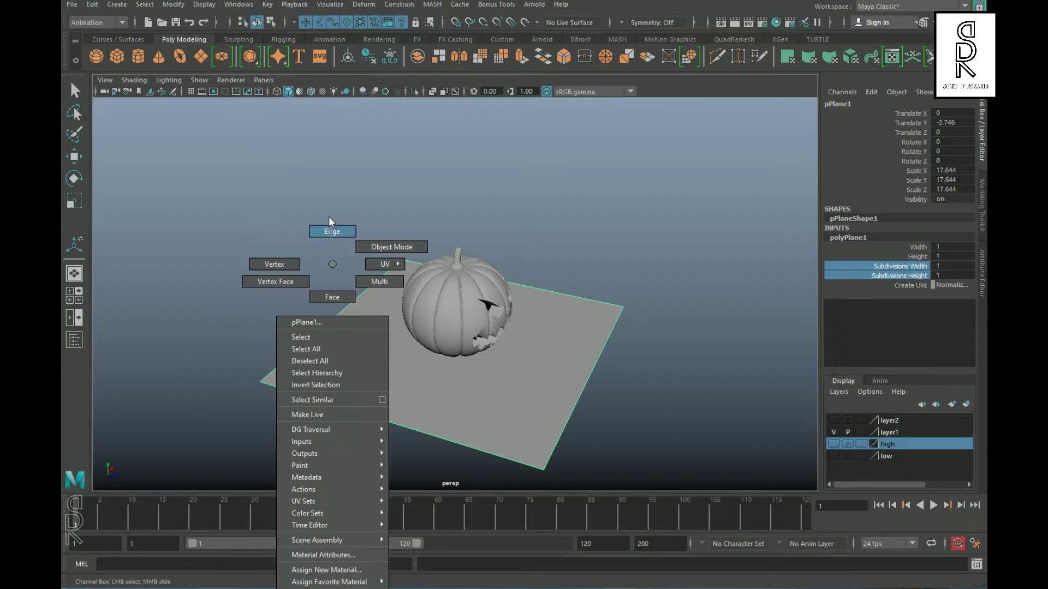
left_click(352, 301)
key("w")
left_click_drag(330, 210, 348, 28, "shift")
left_click_drag(323, 125, 337, 52)
left_click(343, 309)
key("ctrl+b")
left_click_drag(694, 240, 753, 259)
- Return the backdrop to object mode and scale it wider so it fills the view behind the pumpkin
right_click_drag(391, 345, 434, 313)
key("r")
left_click_drag(562, 368, 622, 383)
left_click_drag(622, 350, 556, 357, "alt")
left_click_drag(555, 309, 736, 261)
left_click(761, 203)
left_click_drag(492, 371, 284, 351, "alt")
scroll(335, 355, "down", 5)
scroll(386, 351, "up", 5)
middle_click_drag(385, 351, 356, 356, "alt")
- Create a new camera and look through camera1
left_click(116, 4)
mouse_move(158, 80)
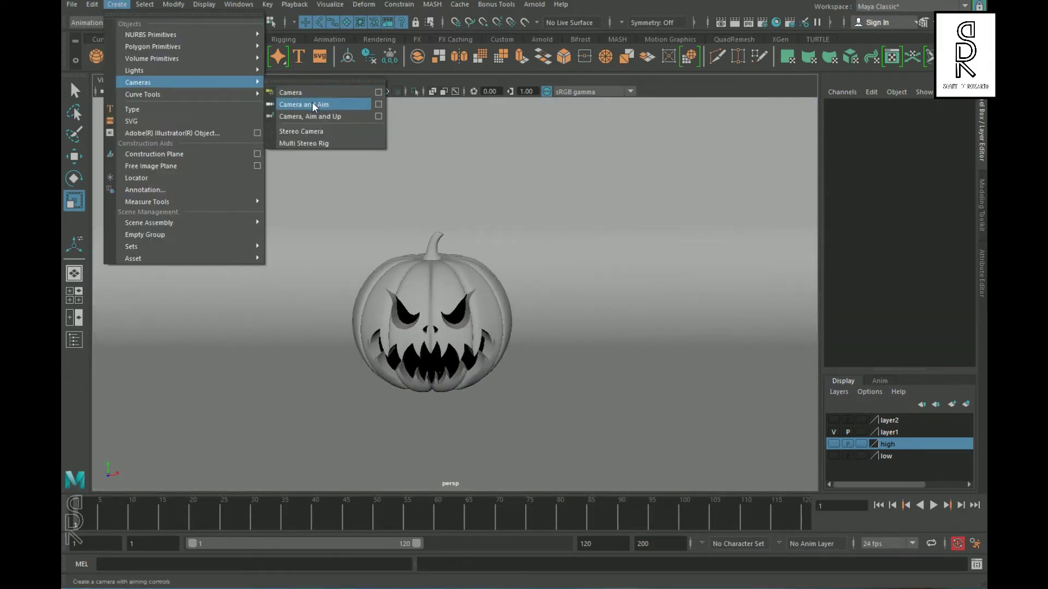
left_click(329, 105)
left_click(104, 92)
right_click(105, 90)
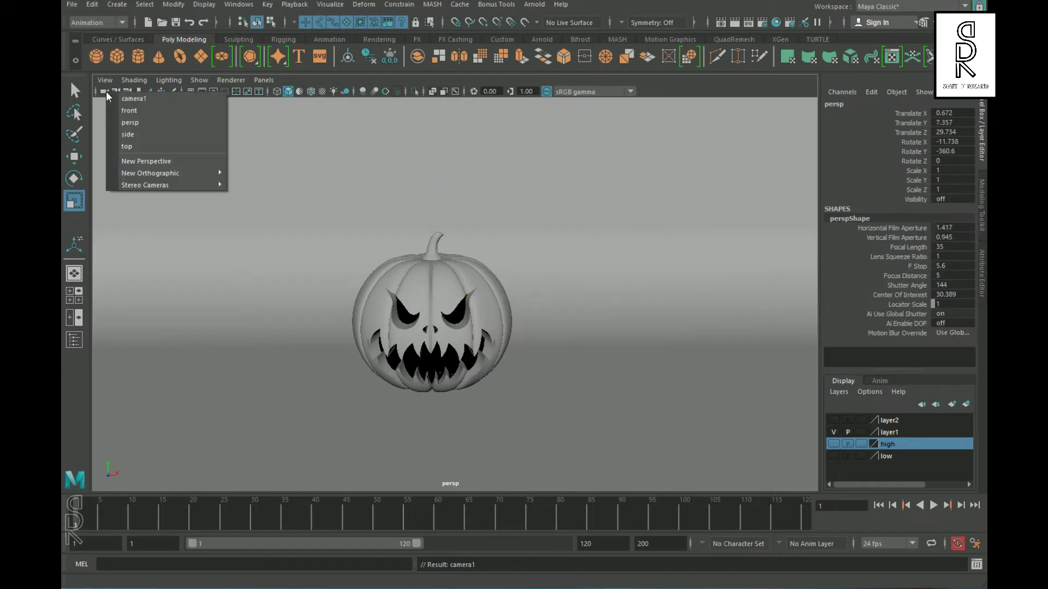
left_click(157, 98)
- Set the render image size to the HD_1080 preset, 1920 x 1080 pixels
left_click(762, 23)
type("1920")
left_click(797, 215)
left_click(768, 299)
left_click(796, 214)
scroll(763, 305, "down", 1)
left_click(759, 311)
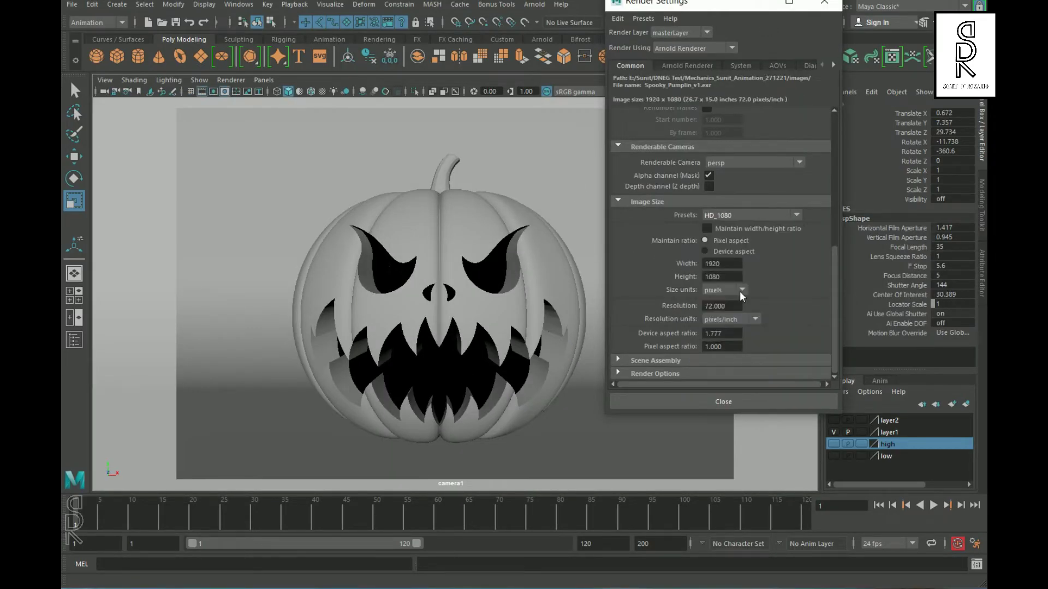
left_click(723, 402)
- Display the resolution gate in the camera view and frame the pumpkin centrally inside it
key("space")
key("space")
left_click(191, 92)
left_click(191, 92)
left_click(213, 92)
middle_click_drag(617, 305, 639, 308, "alt")
mouse_move(639, 309)
right_mouse_down("alt")
mouse_move(622, 326)
mouse_move(631, 323)
right_mouse_up("alt")
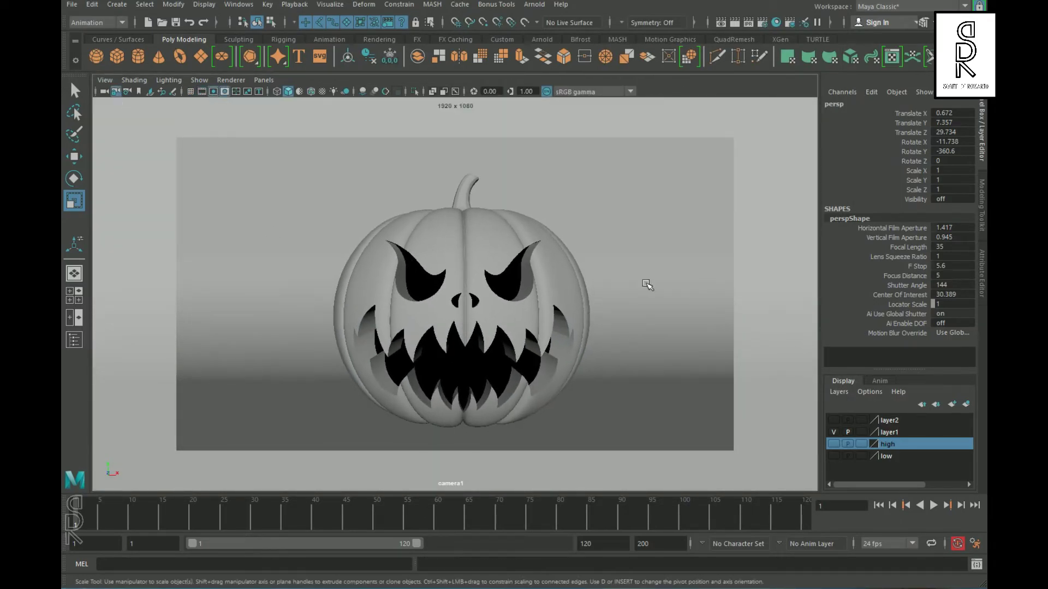
- Return to the perspective view and add the camera to a new display layer set to Reference
left_click(104, 92)
key("space")
left_click_drag(302, 235, 302, 201)
left_click(966, 404)
left_click(861, 420)
left_click(861, 420)
left_click(603, 353)
- Create an Arnold area light, rotate it -90 degrees in X to face down, and raise it to about 15.1 above the pumpkin
left_click(535, 4)
left_click(660, 74)
key("e")
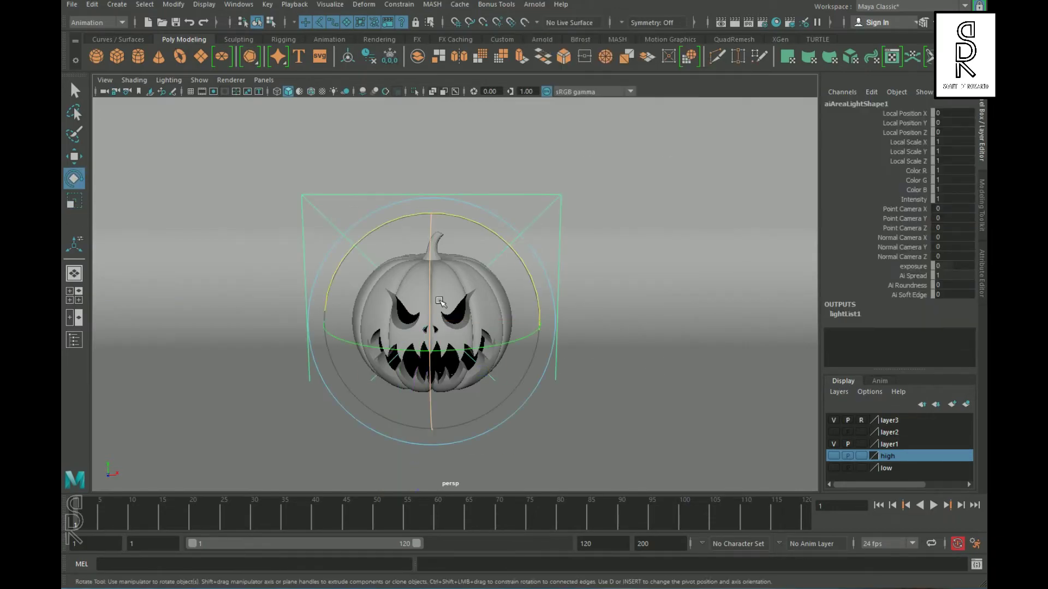
left_click_drag(438, 288, 446, 70)
key("w")
right_click_drag(464, 305, 431, 306, "alt")
left_click_drag(382, 284, 508, 322, "alt")
left_click_drag(444, 128, 445, 66)
left_click_drag(523, 350, 425, 311, "alt")
right_click_drag(464, 327, 537, 327, "alt")
middle_click_drag(611, 319, 563, 318, "alt")
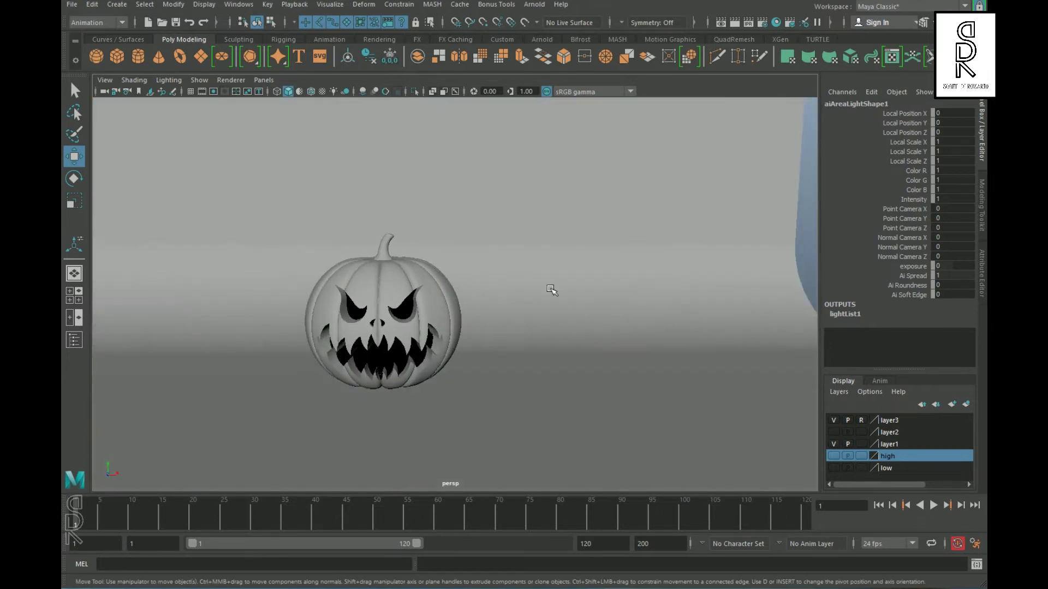
- Open the Arnold RenderView, dock it beside the viewport, and start rendering through cameraShape1
left_click(534, 4)
left_click(567, 17)
left_click_drag(542, 140, 718, 330)
left_click(510, 90)
left_click(564, 106)
left_click(526, 123)
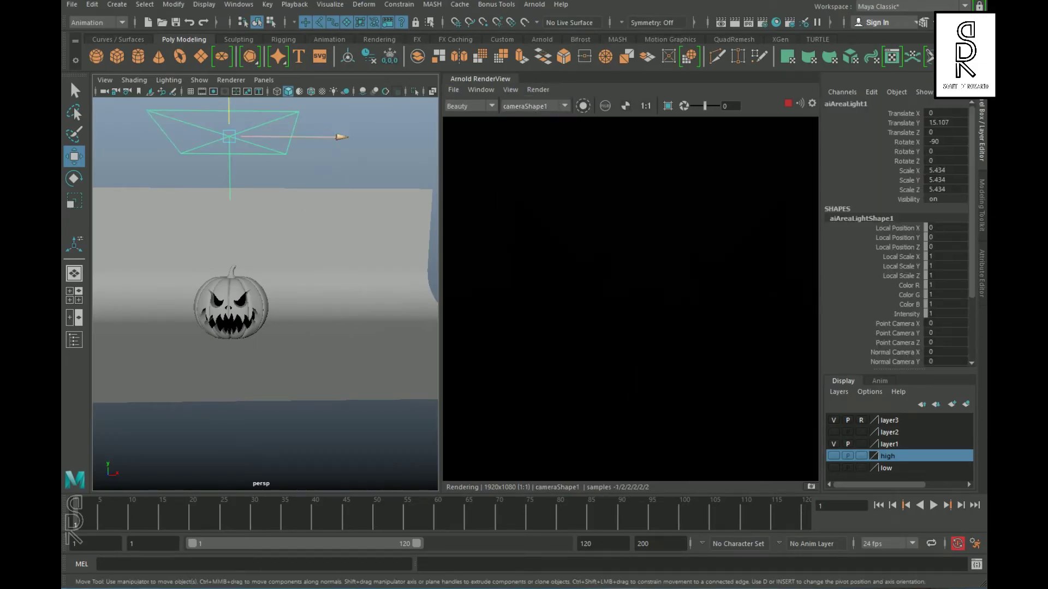
- Set the area light's Intensity to 1.5 and Exposure to 2, fitting the render in its view
key("ctrl+a")
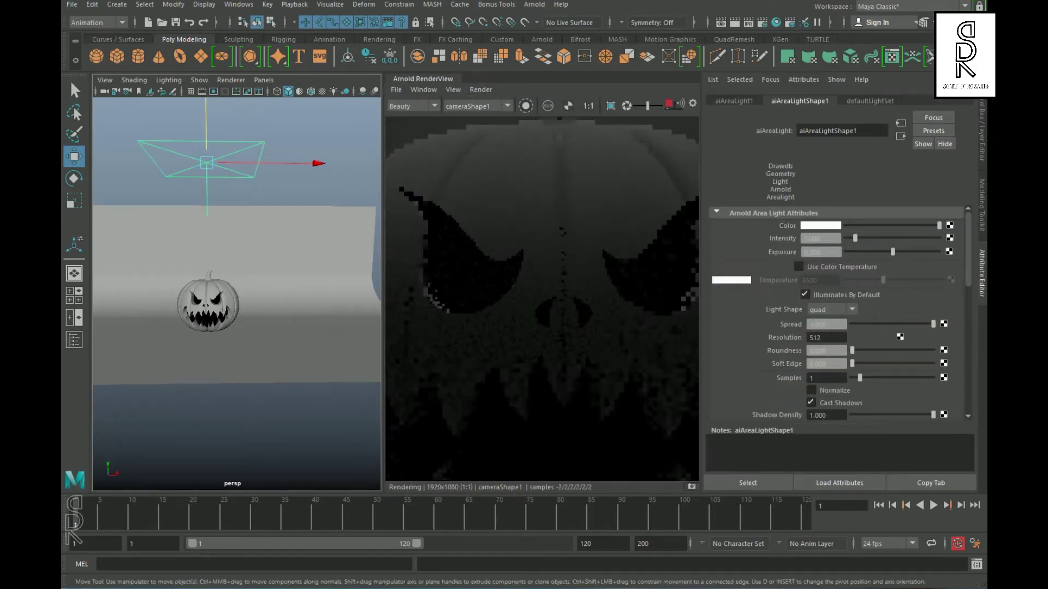
scroll(616, 365, "down", 3)
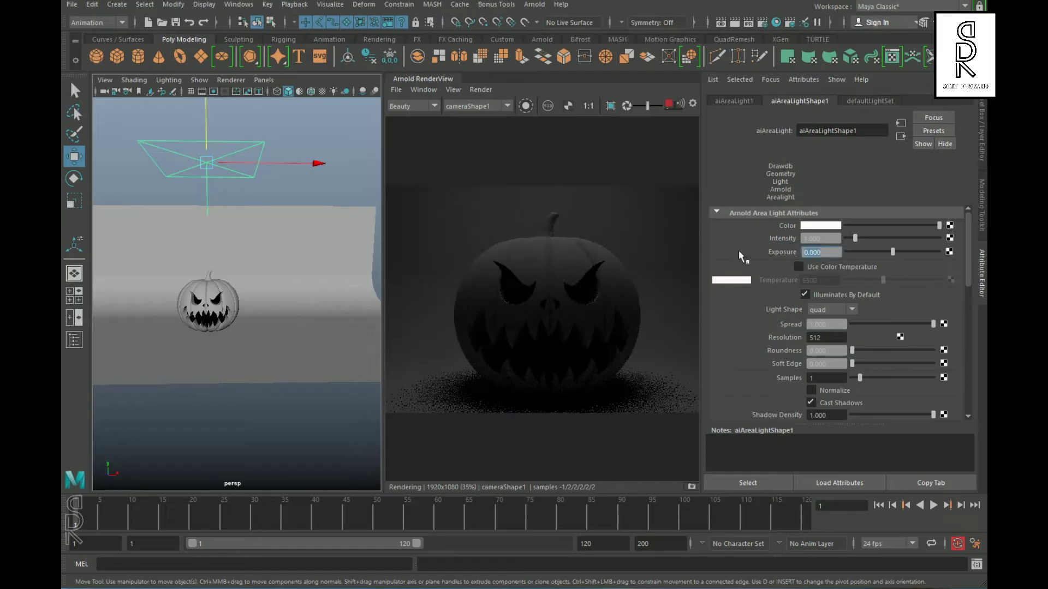
type("1")
key("Return")
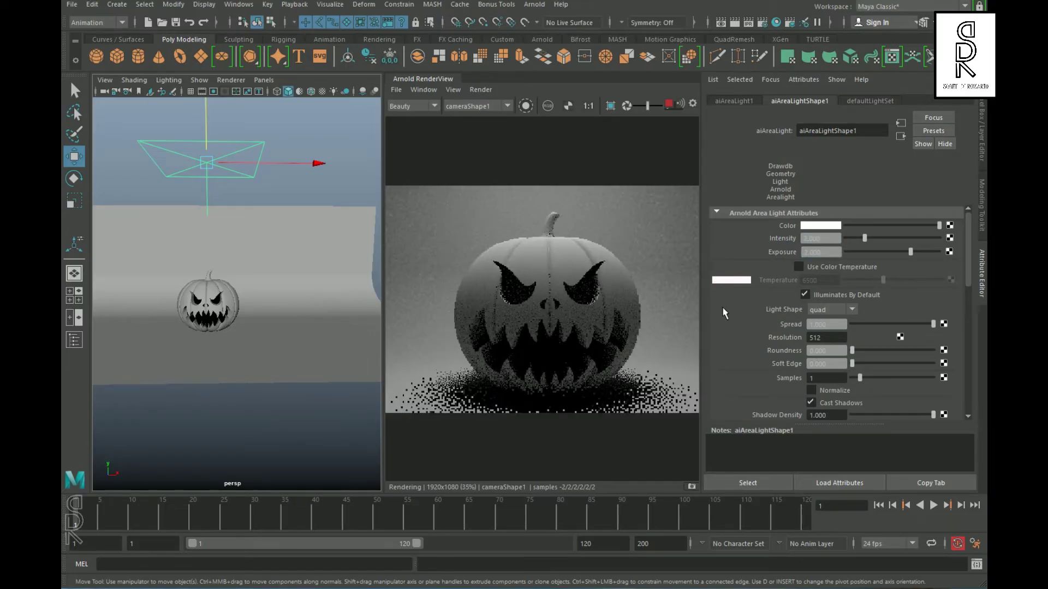
type("1.5")
key("Return")
scroll(558, 356, "down", 2)
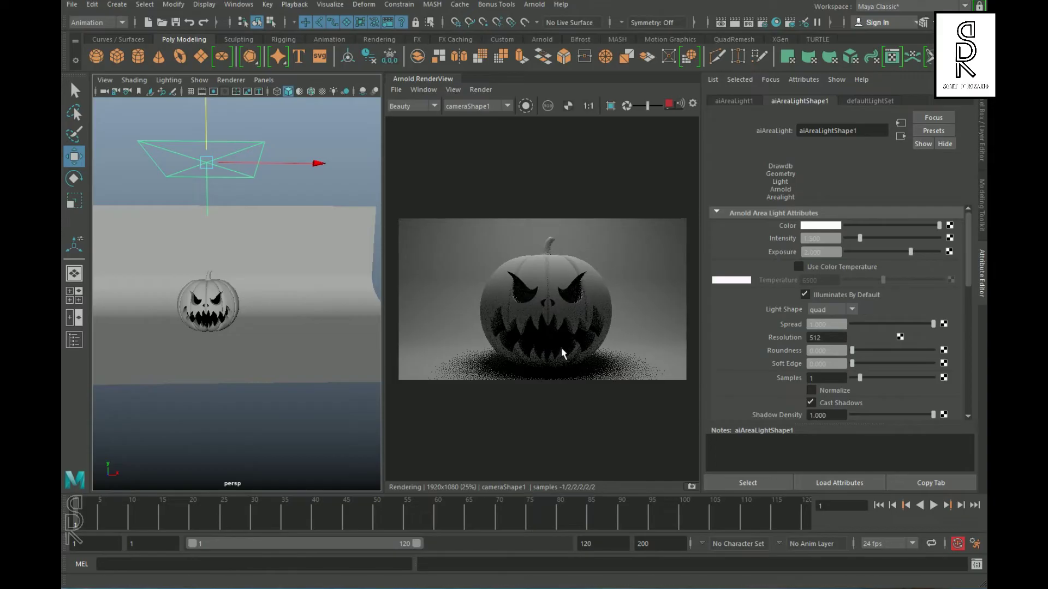
scroll(522, 378, "up", 2)
- Assign a new aiStandardSurface material to the pumpkin body
left_click(302, 408)
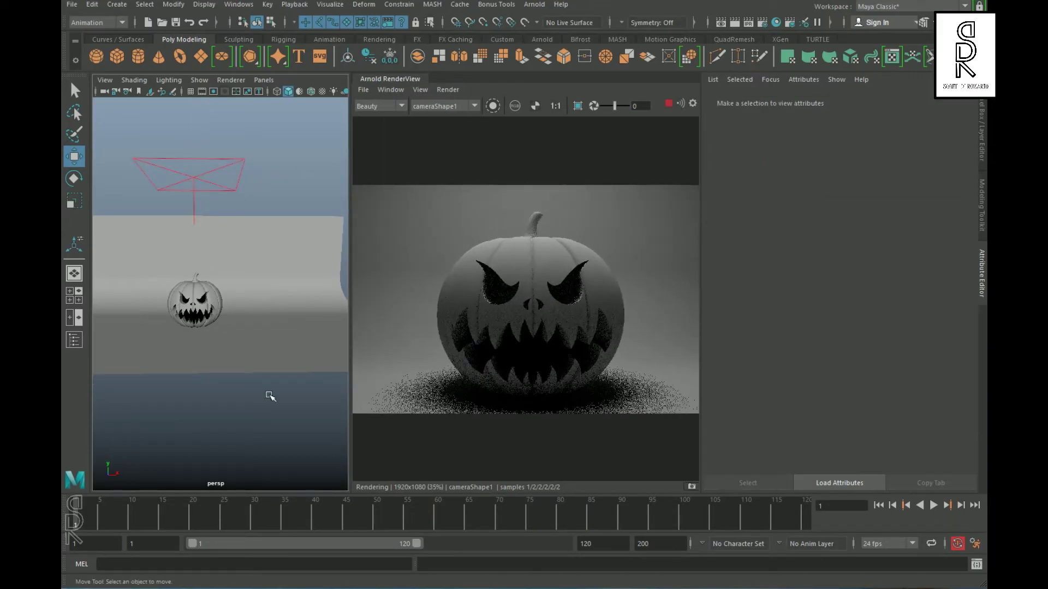
right_click_drag(221, 431, 297, 363, "alt")
left_click_drag(297, 363, 280, 361, "alt")
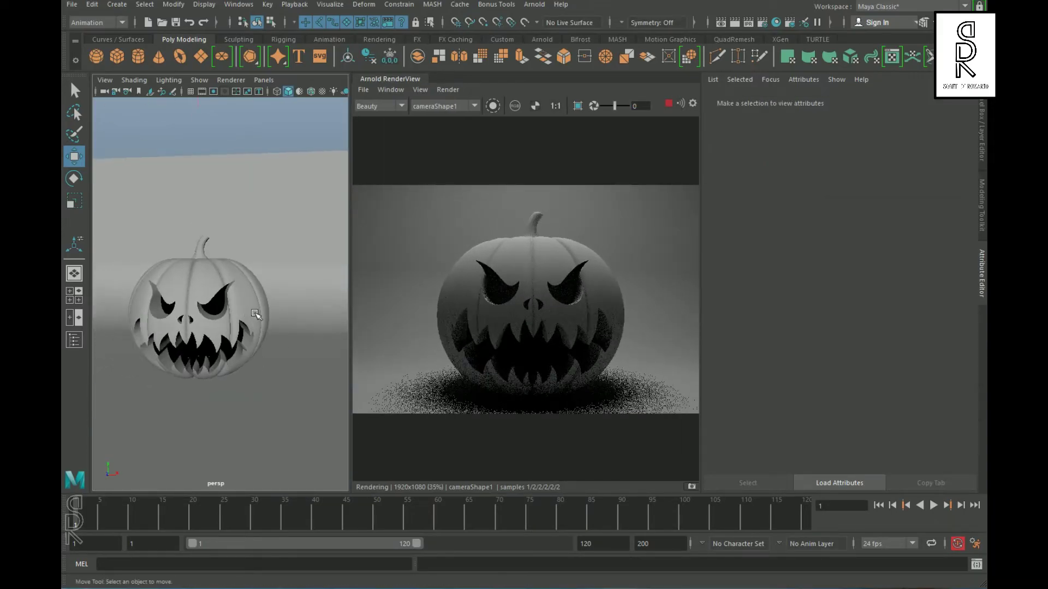
left_click(209, 287)
right_click(220, 264)
left_click(224, 568)
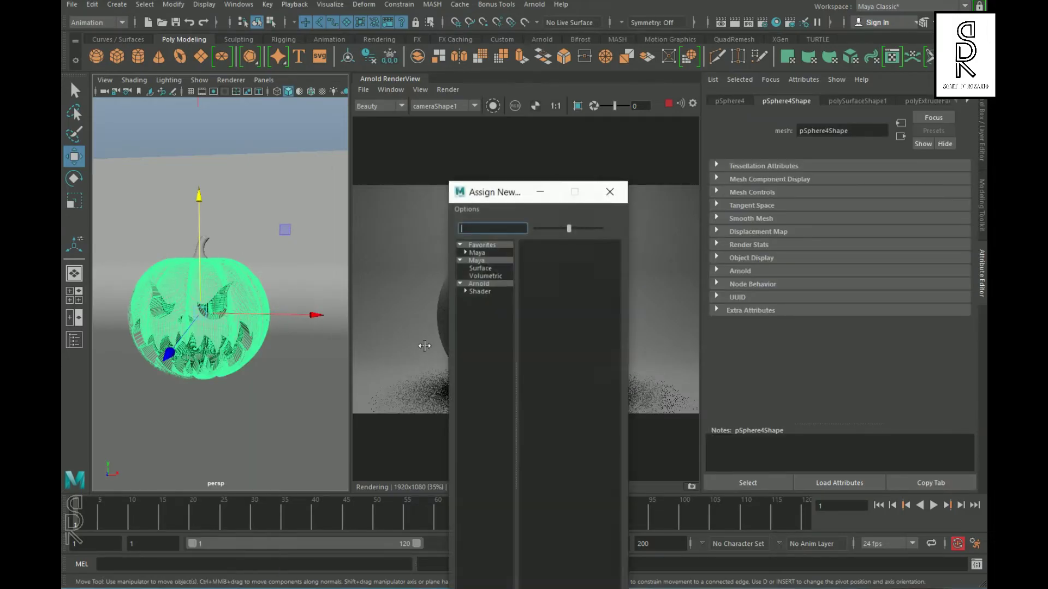
left_click(487, 293)
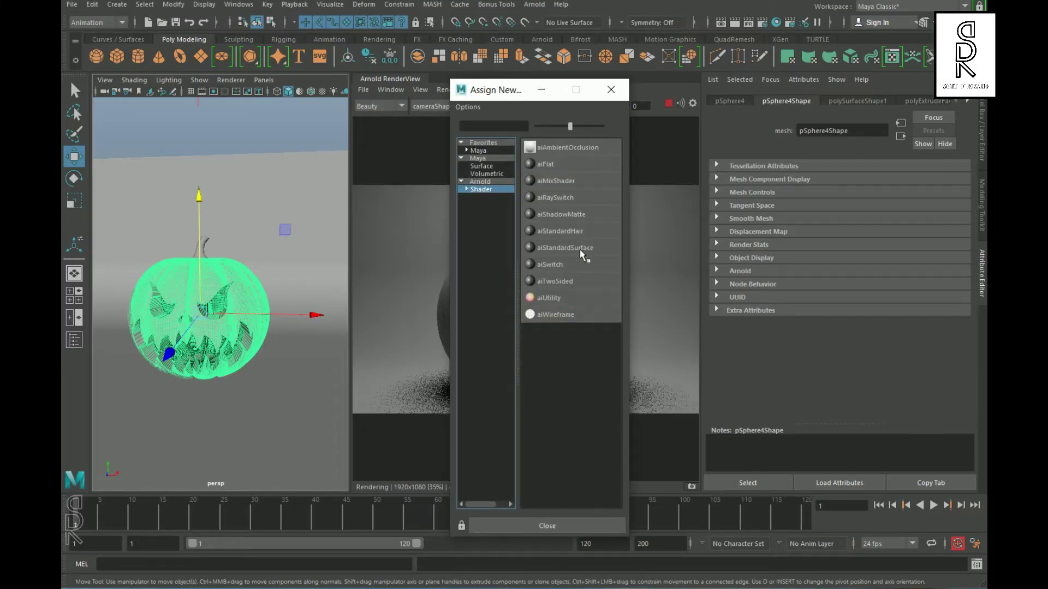
left_click(580, 249)
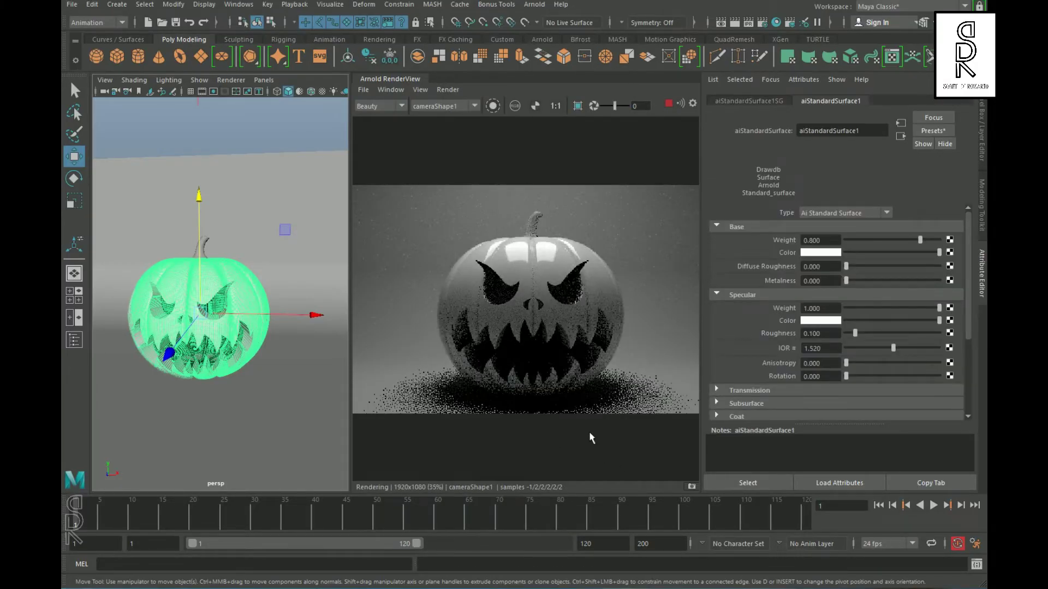
- Set the pumpkin material's base Weight to 1 and its base Color to a fully saturated orange
left_click_drag(922, 240, 974, 247)
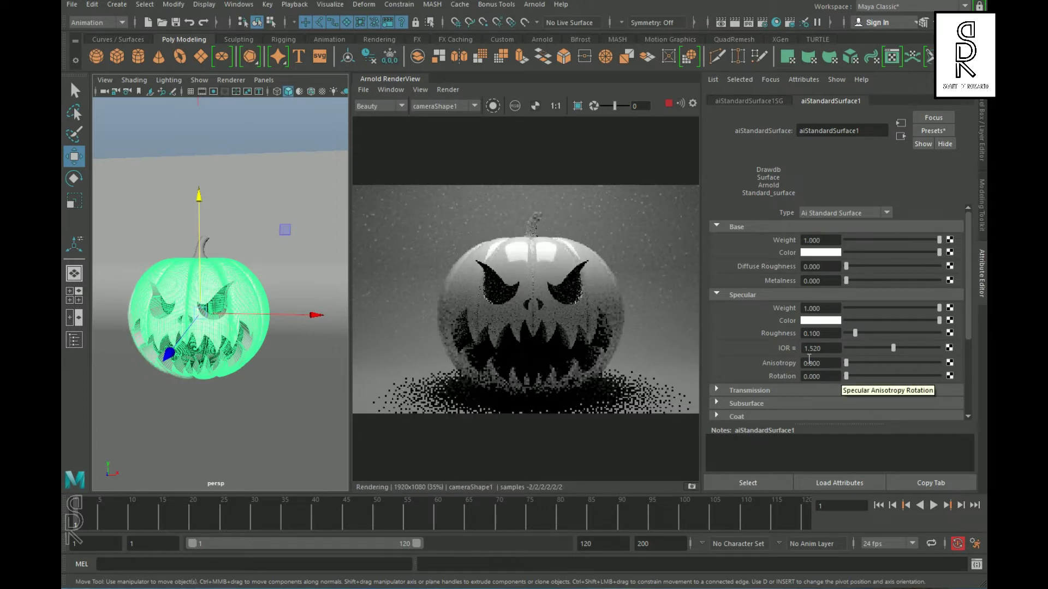
left_click(820, 252)
left_click(759, 288)
left_click_drag(758, 303, 855, 304)
left_click(756, 289)
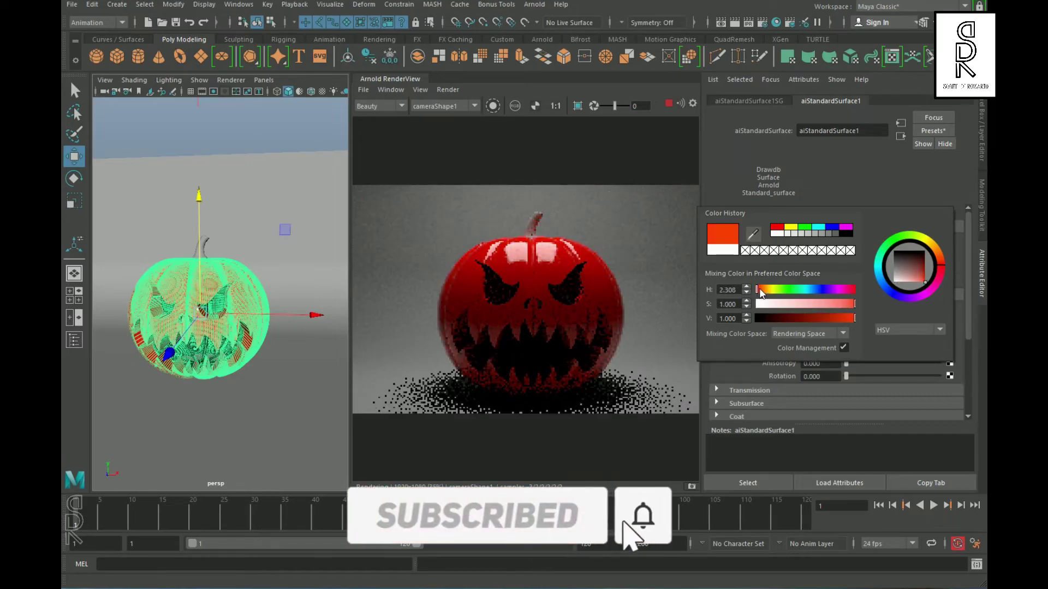
left_click_drag(757, 291, 762, 292)
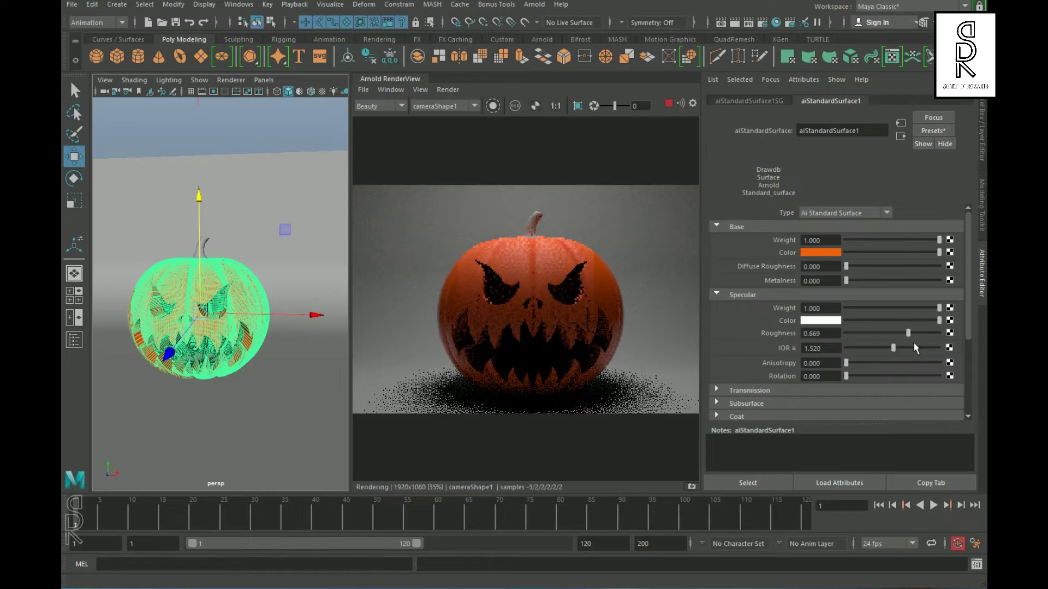
- Set the pumpkin material's specular Roughness to 0.5 and inspect the render up close
left_click_drag(909, 342, 903, 342)
left_click_drag(836, 336, 775, 329)
type("0.55")
key("Return")
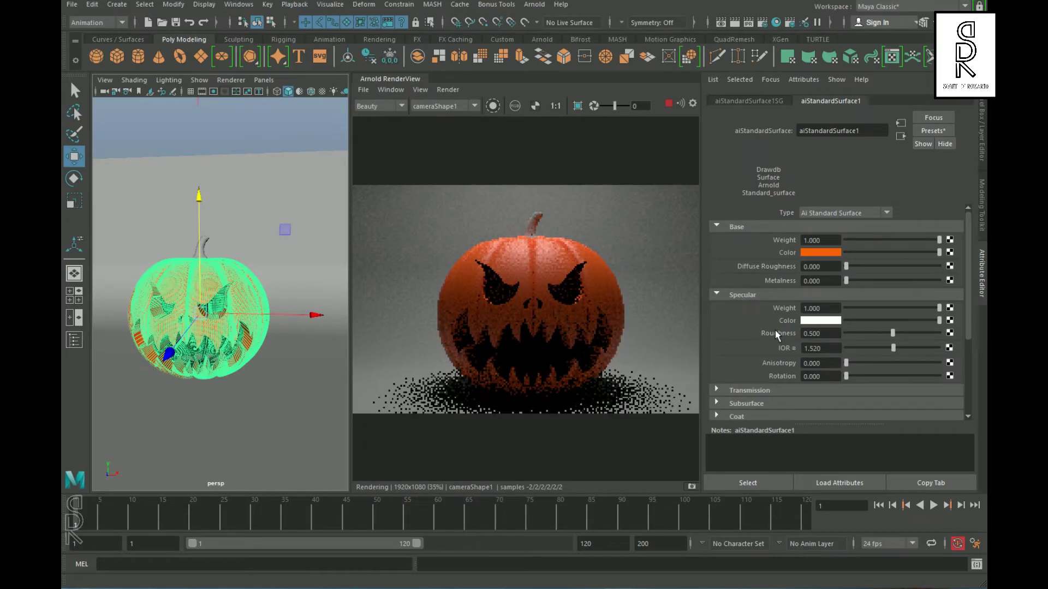
scroll(588, 299, "up", 3)
right_click_drag(564, 351, 661, 378, "alt")
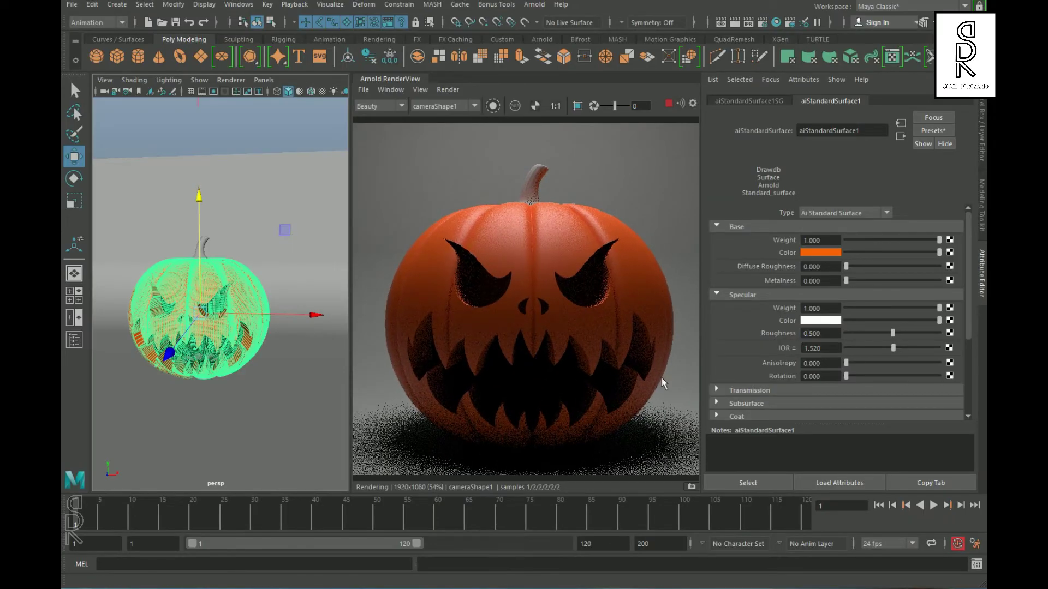
- Rename the pumpkin material to Orange and graph its network in the Hypershade
left_click(239, 4)
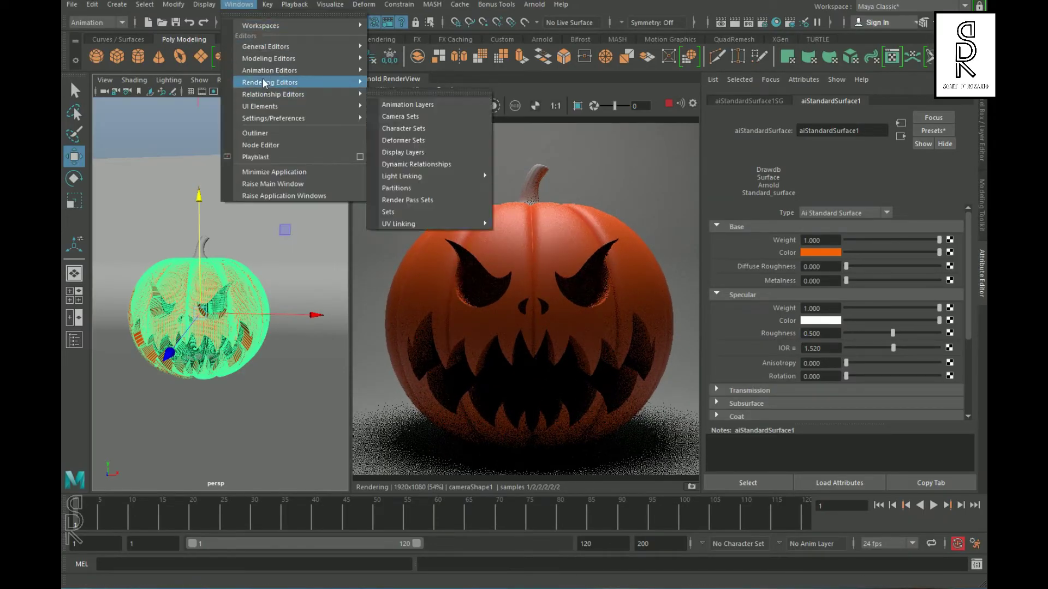
mouse_move(288, 86)
left_click(405, 117)
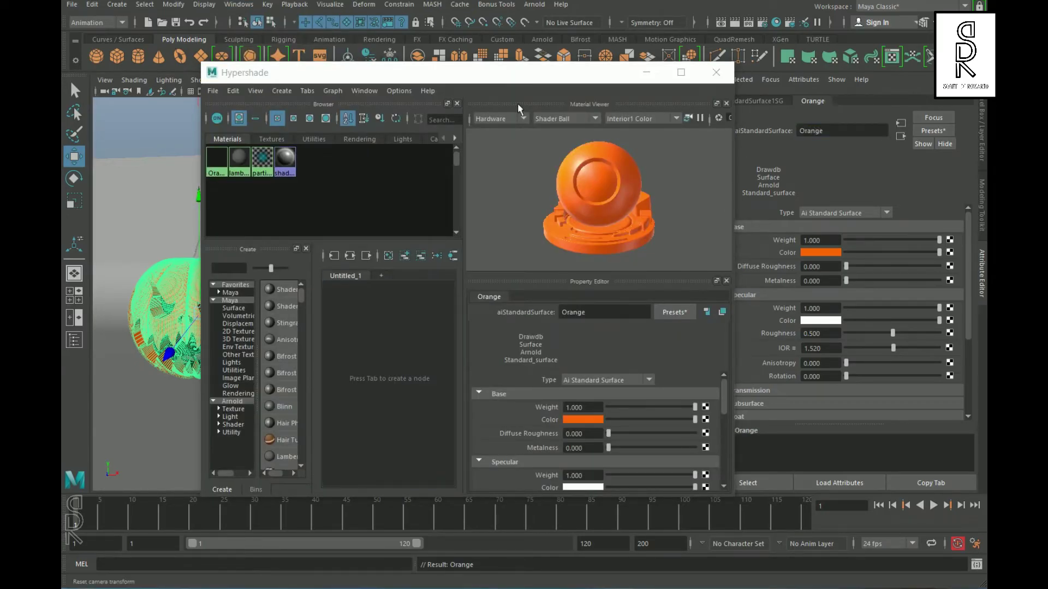
left_click_drag(507, 78, 458, 57)
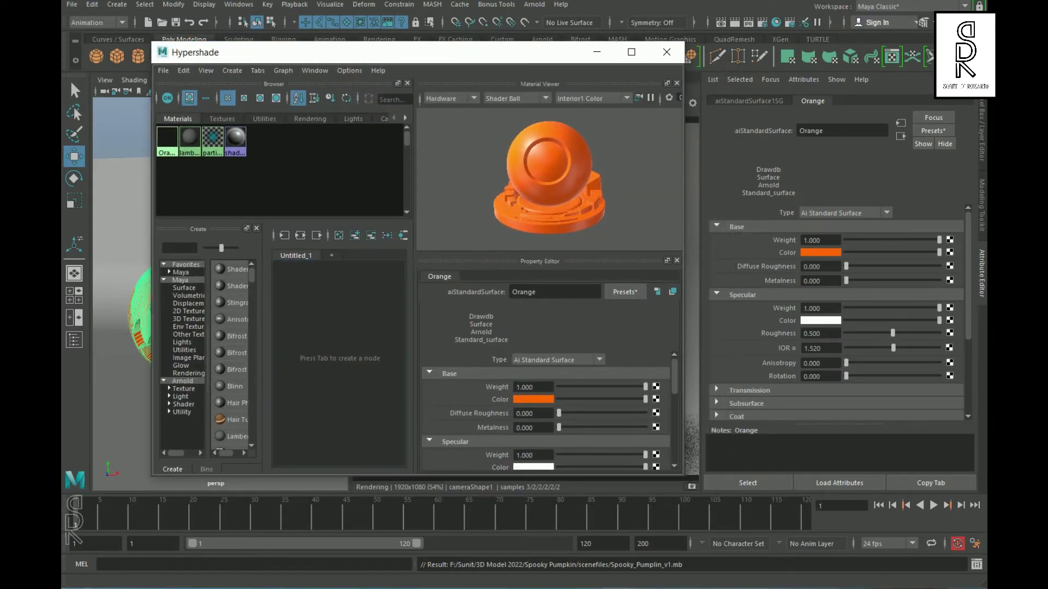
right_click(170, 146)
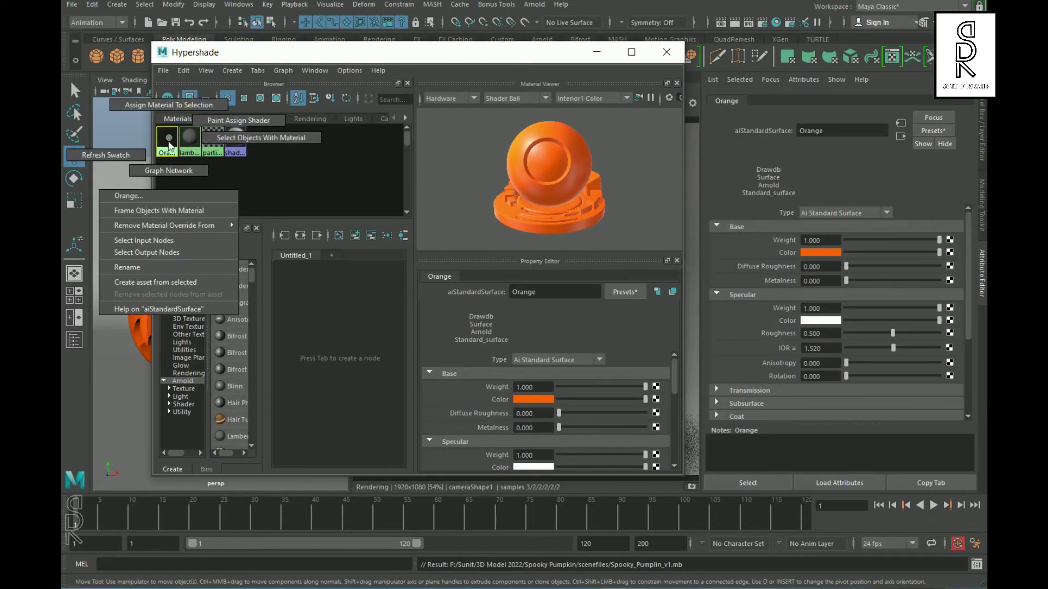
left_click(173, 170)
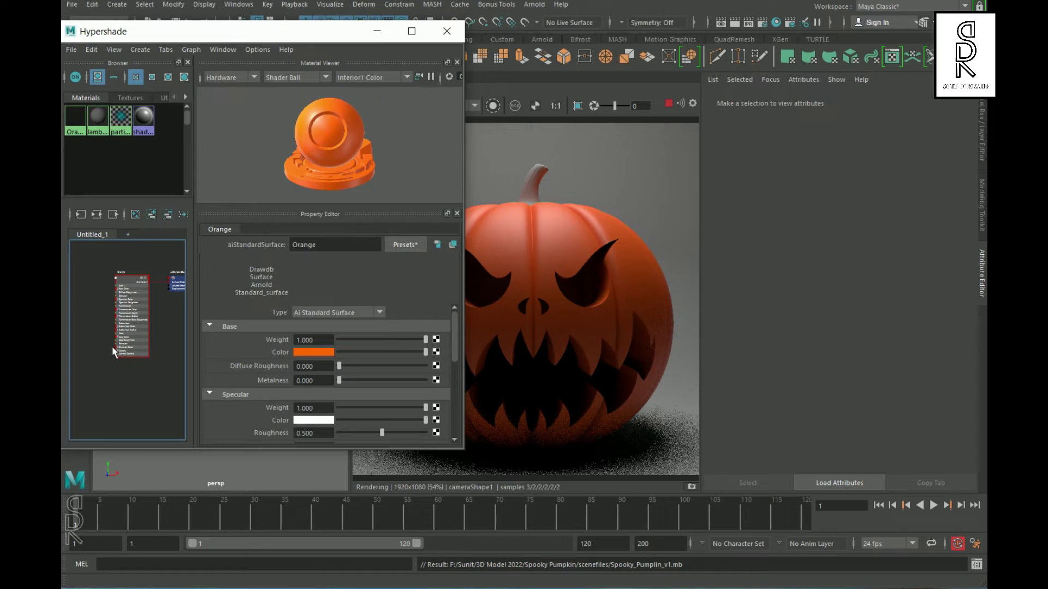
- Add an aiBump2d node and connect its Out Value to the Orange material's Normal Camera input
type("aibum")
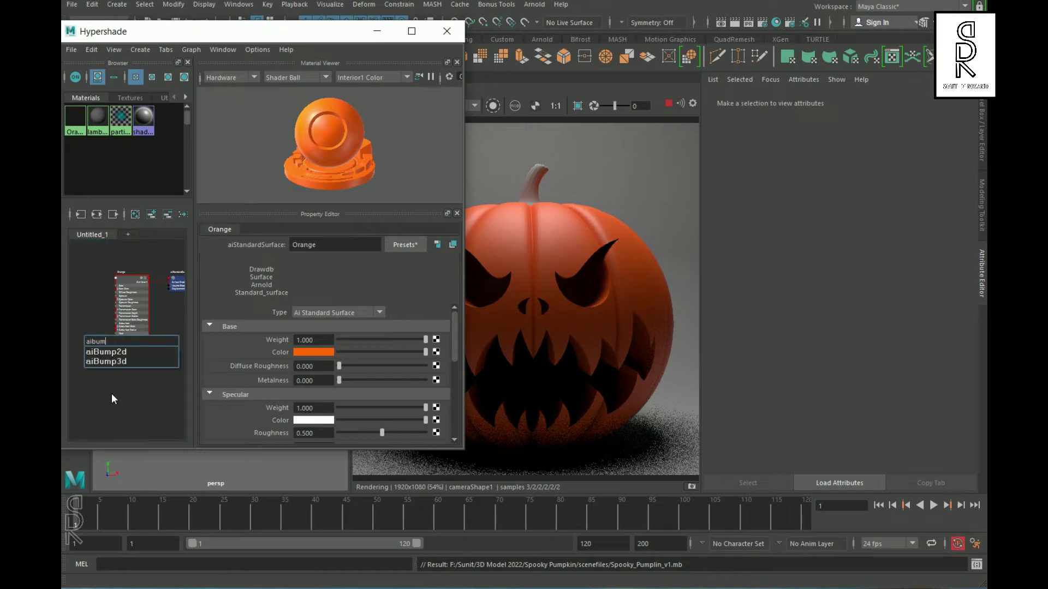
left_click(119, 352)
scroll(104, 303, "up", 3)
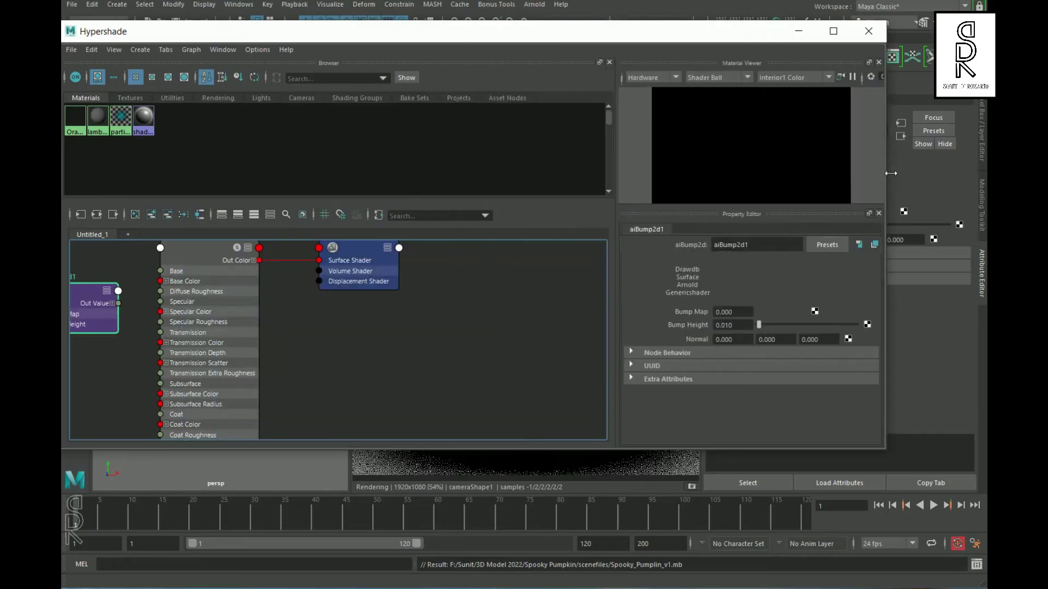
scroll(485, 352, "down", 2)
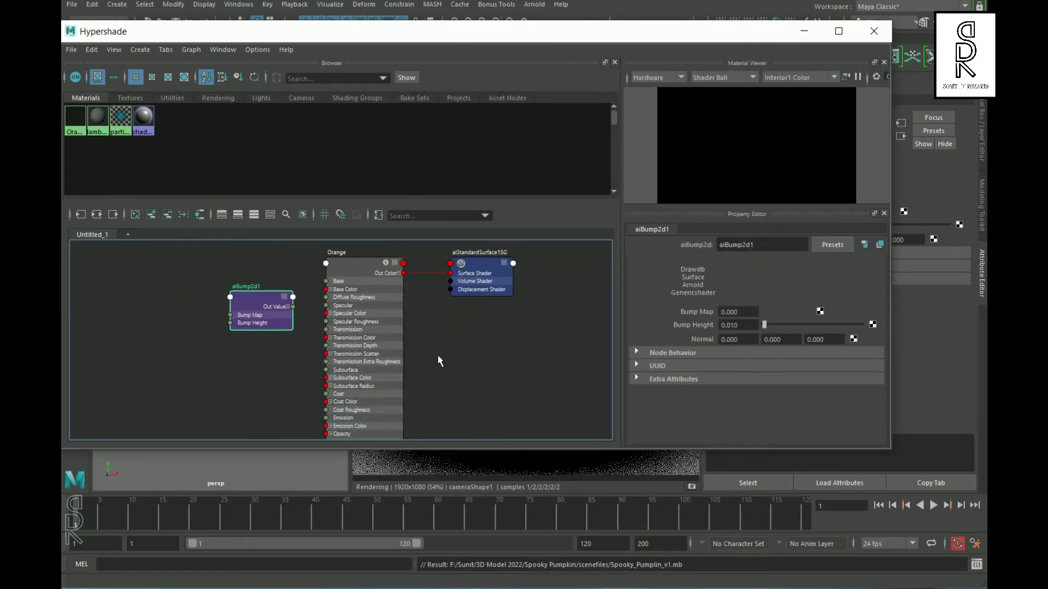
middle_click_drag(437, 354, 491, 312, "alt")
left_click_drag(384, 392, 385, 404)
left_click(450, 352)
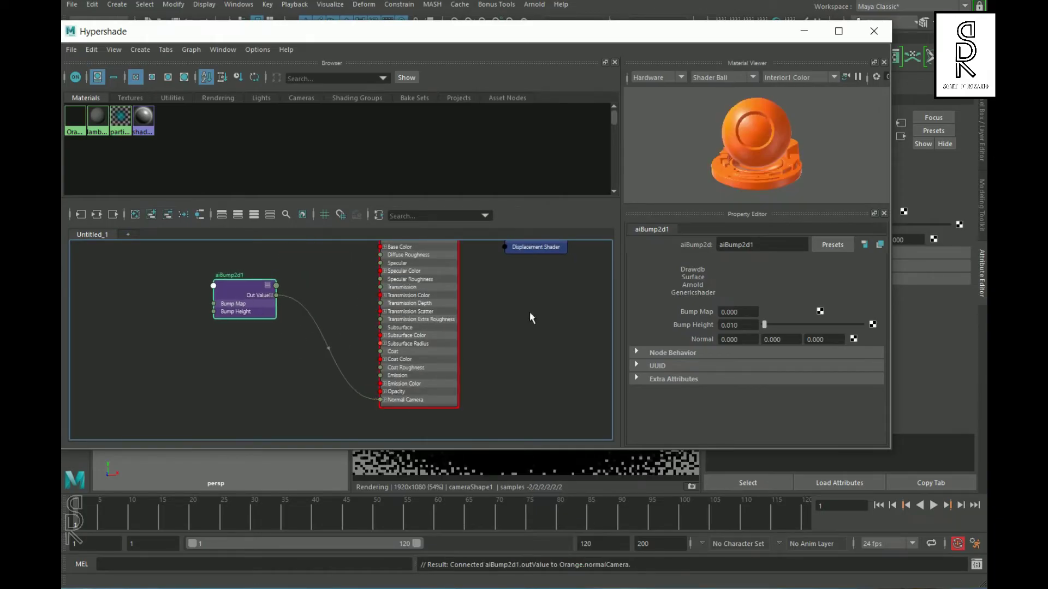
middle_click_drag(387, 305, 326, 326)
left_click_drag(180, 319, 218, 316)
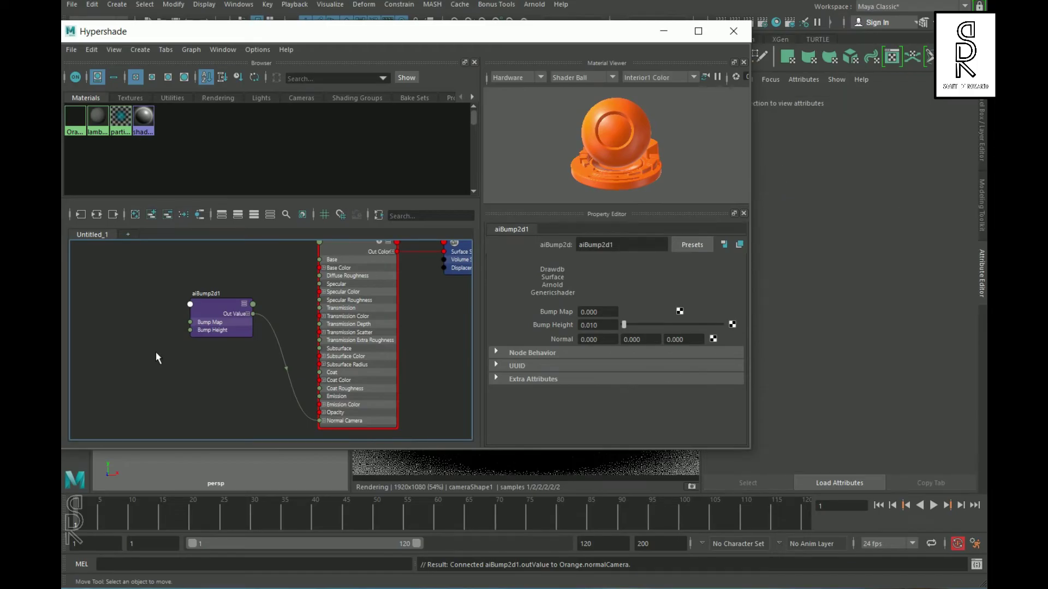
- Add an aiNoise node and place it beside the aiBump2d node on its input side
key("Tab")
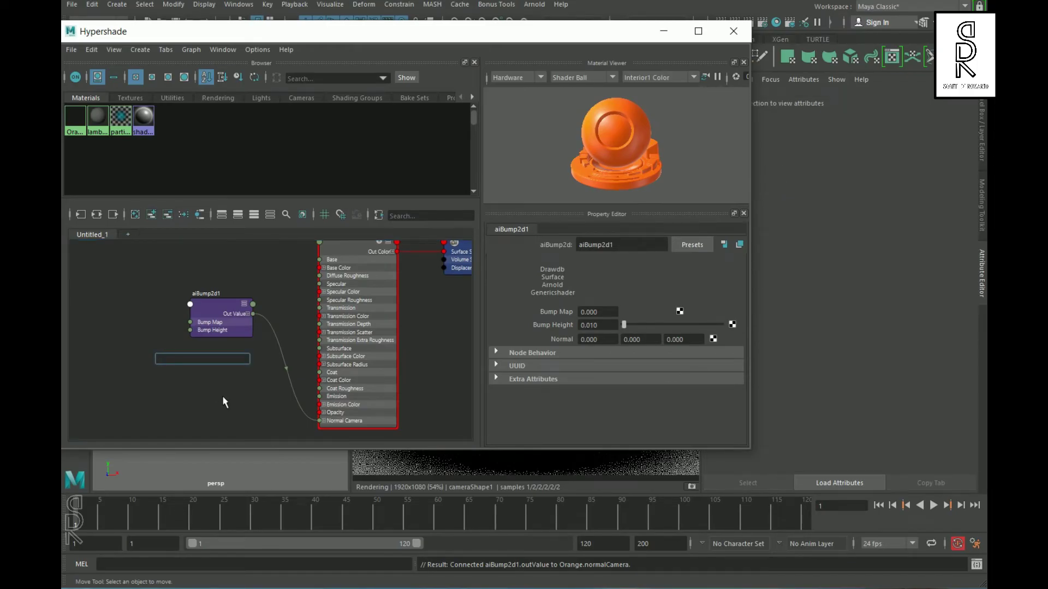
type("ainois")
left_click(197, 370)
left_click_drag(181, 367, 123, 317)
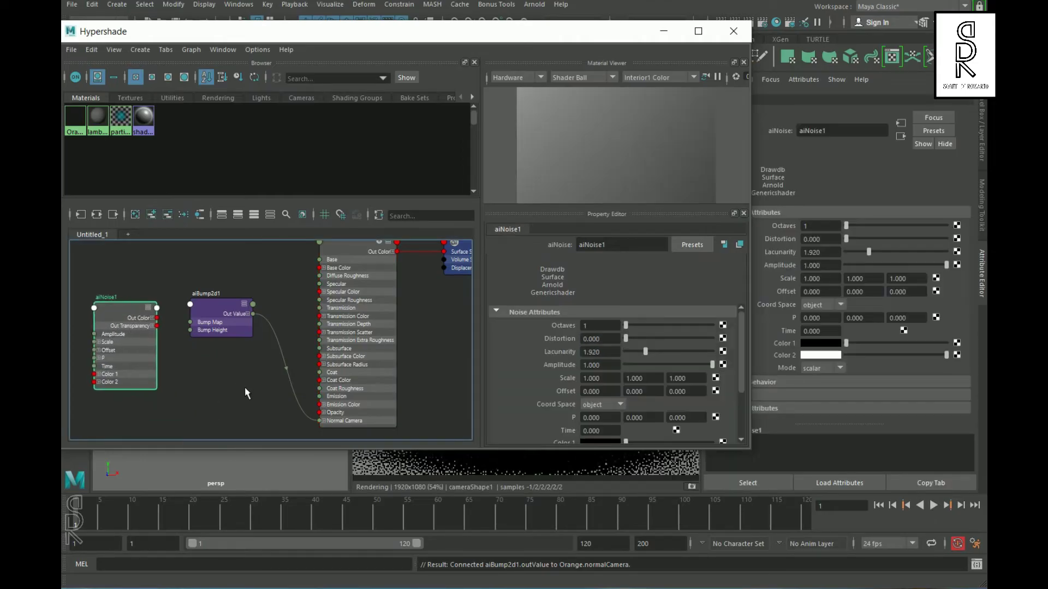
- Connect the aiNoise1 node's Out Color R to the Bump Map input of aiBump2d1
left_click(153, 319)
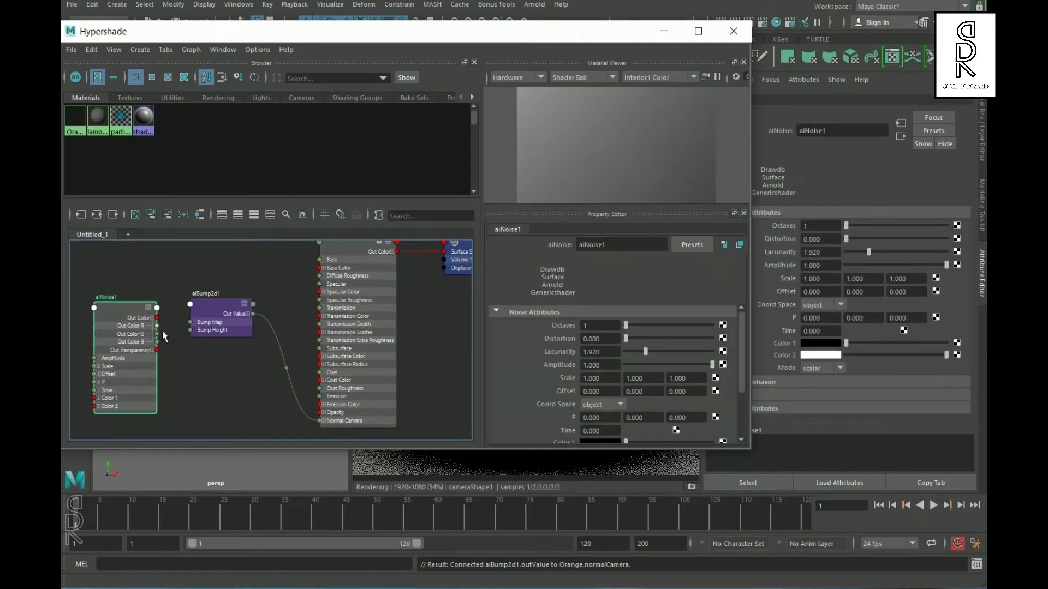
left_click_drag(198, 324, 198, 324)
key("a")
- Set the aiNoise1 node's Scale to 20 on all three axes
scroll(578, 377, "down", 1)
left_click_drag(617, 345, 588, 344)
type("20")
key("Tab")
type("20")
key("Tab")
type("20")
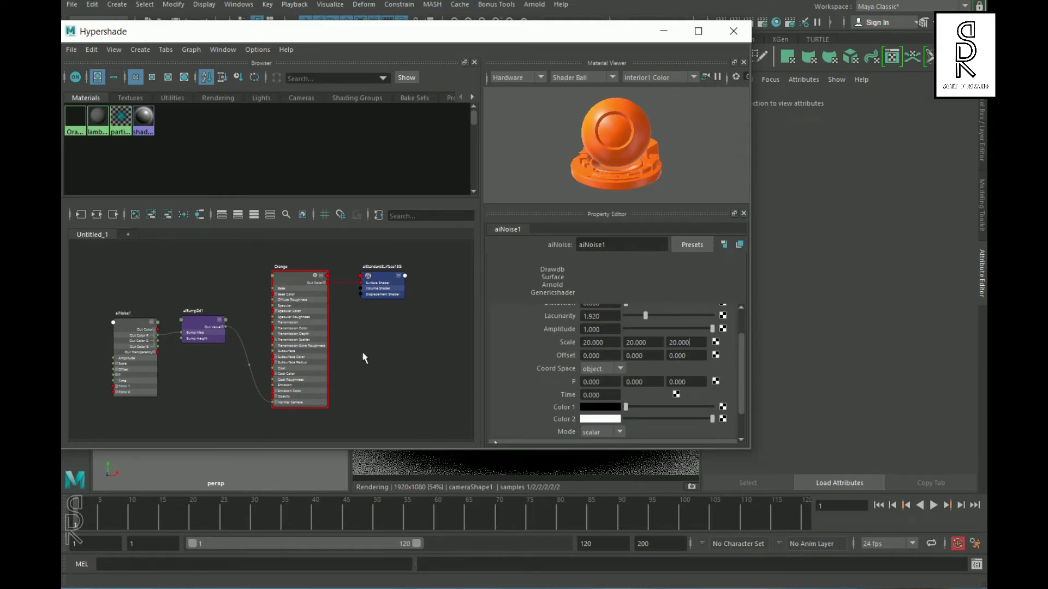
- Add an aiUserDataFloat node and place it on the input side of the aiNoise1 node
key("Tab")
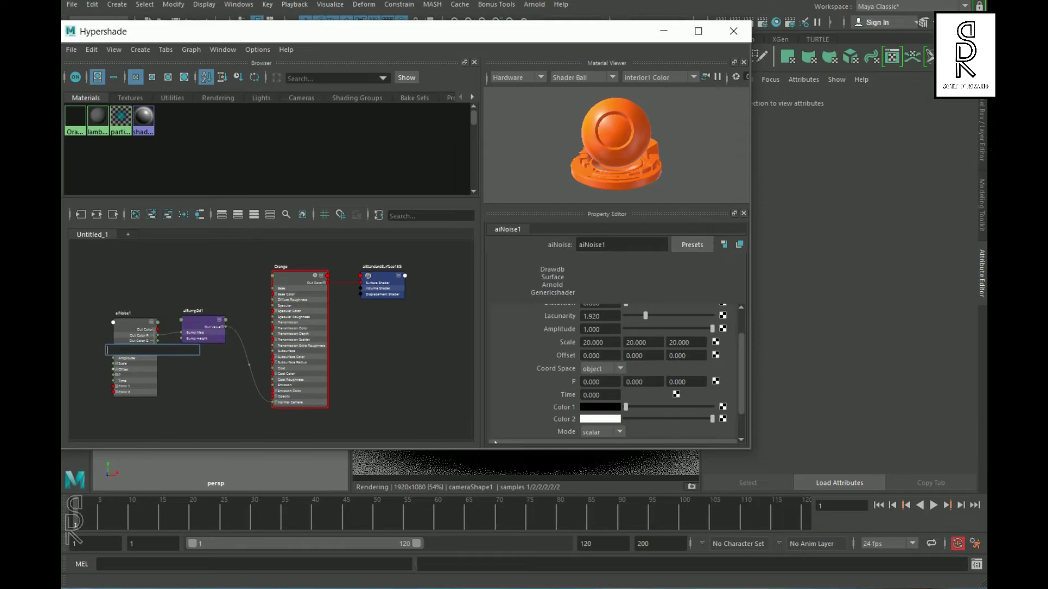
type("aiuser")
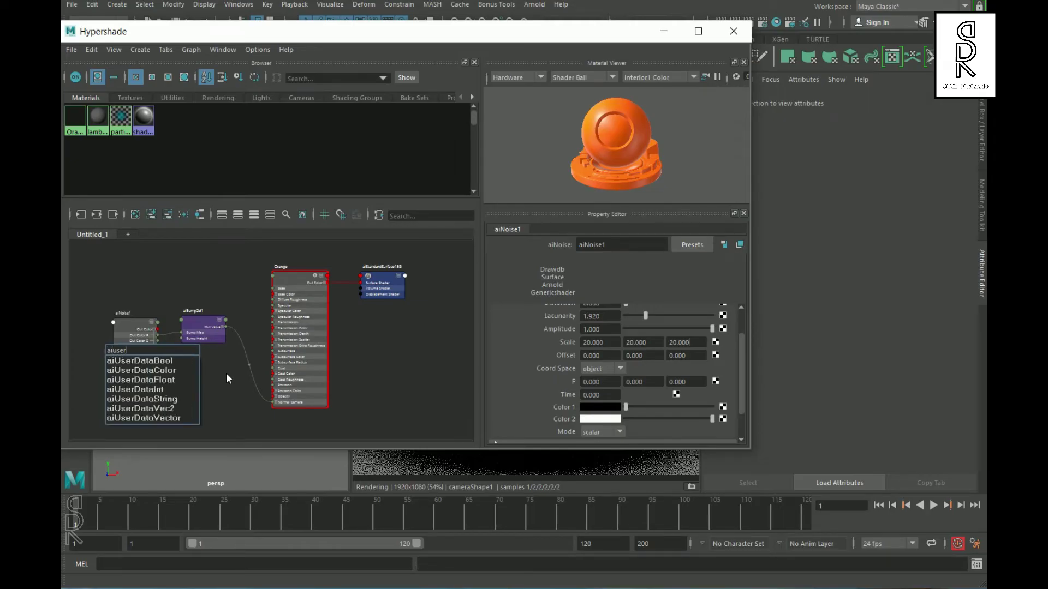
left_click(161, 379)
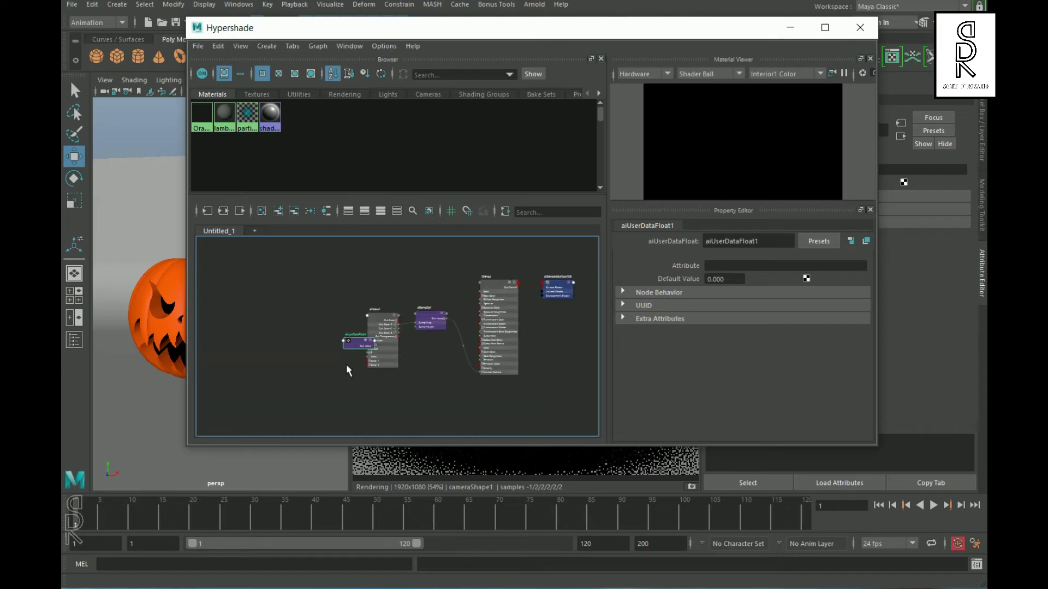
left_click_drag(347, 343, 320, 331)
scroll(318, 329, "up", 5)
middle_click_drag(485, 389, 420, 363, "alt")
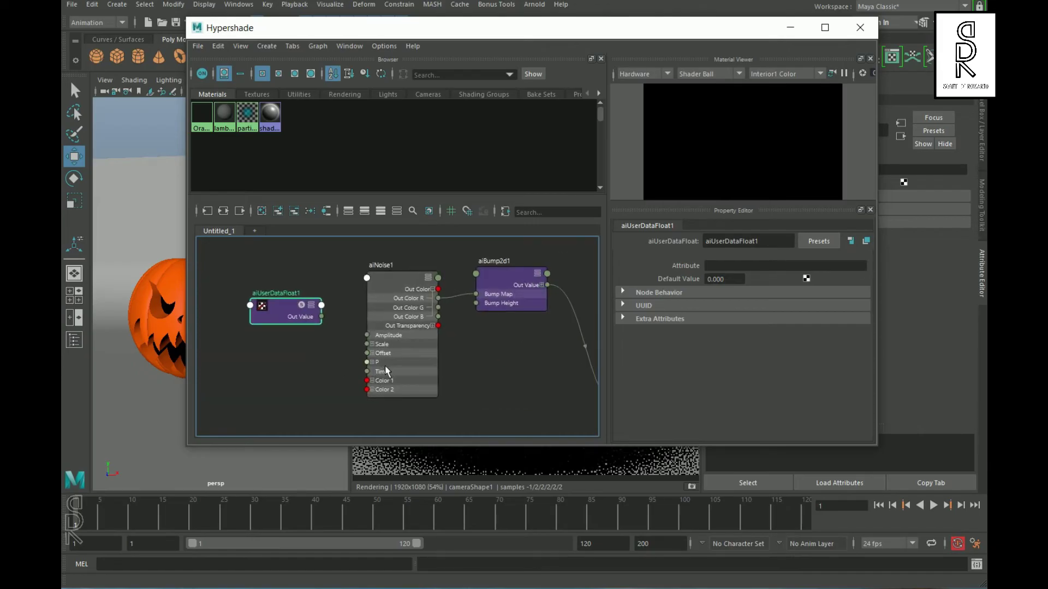
- Connect the aiUserDataFloat node's Out Value to Scale X, Scale Y and Scale Z of aiNoise1
left_click(372, 344)
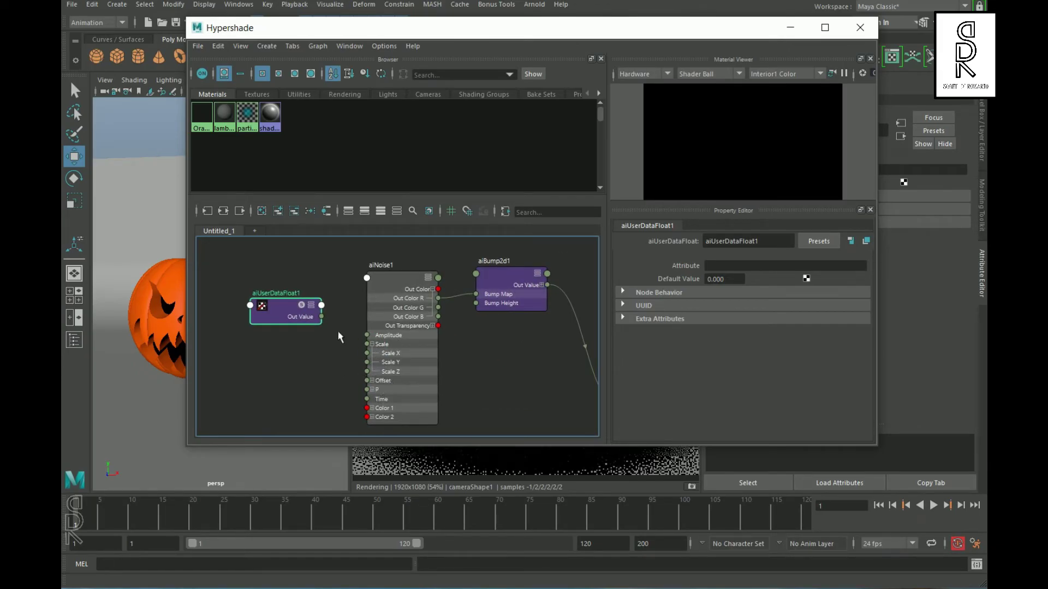
left_click_drag(322, 317, 367, 362)
left_click_drag(321, 317, 367, 371)
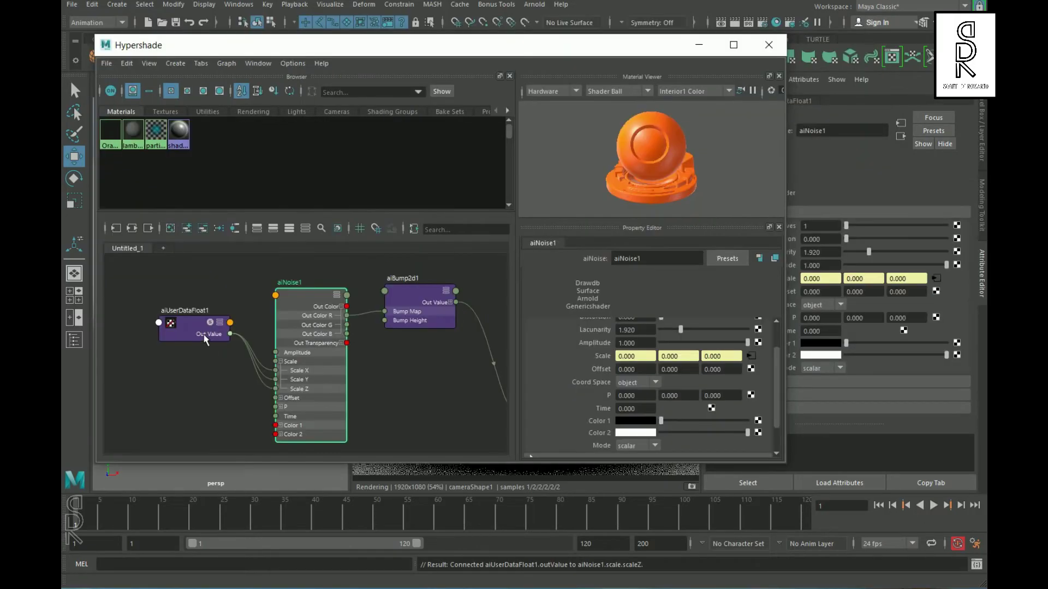
- Try Default Values of 20, 10, 5 and 15 on aiUserDataFloat1 to compare the bump scale in the render
left_click(199, 335)
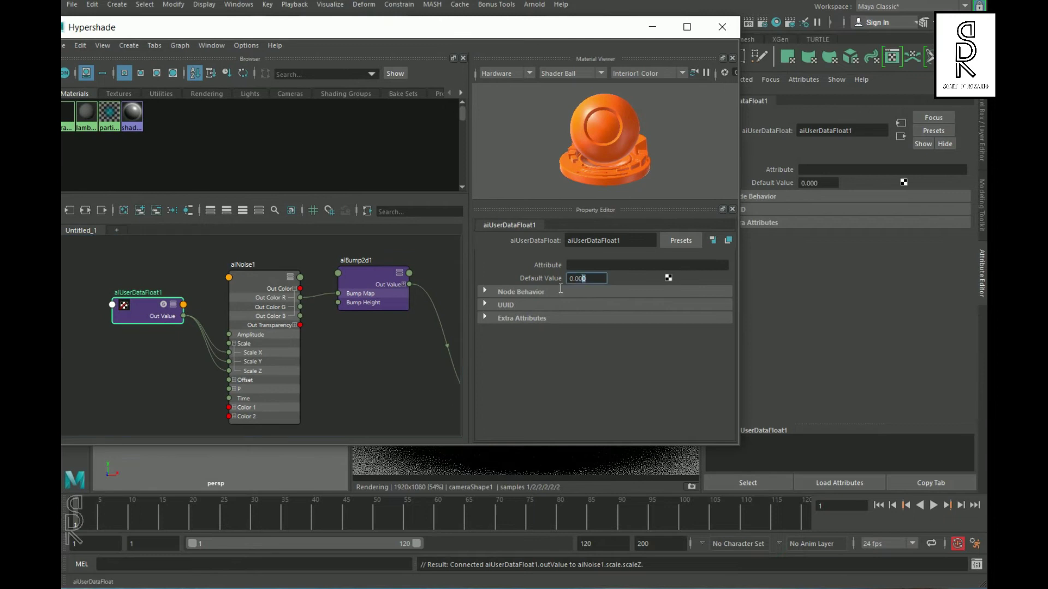
double_click(582, 278)
type("20")
key("Return")
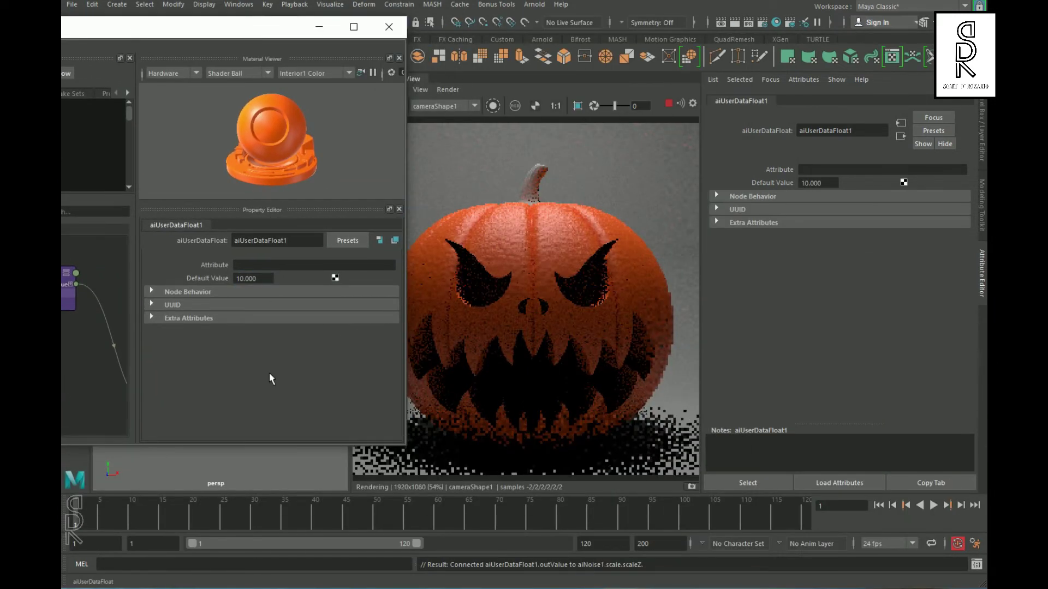
type("5")
key("Return")
left_click_drag(257, 278, 215, 284)
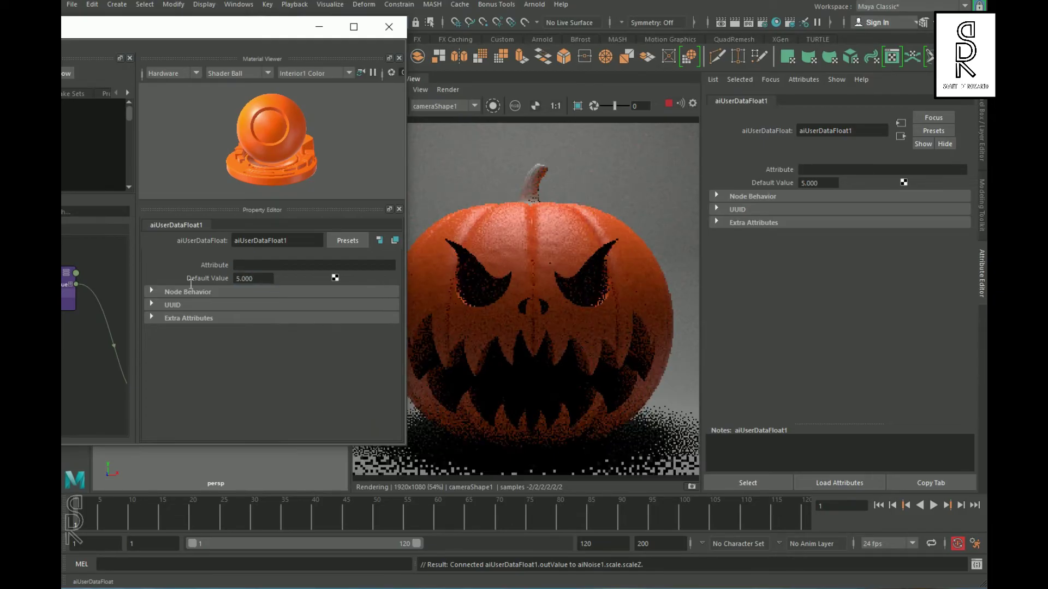
type("15")
key("Return")
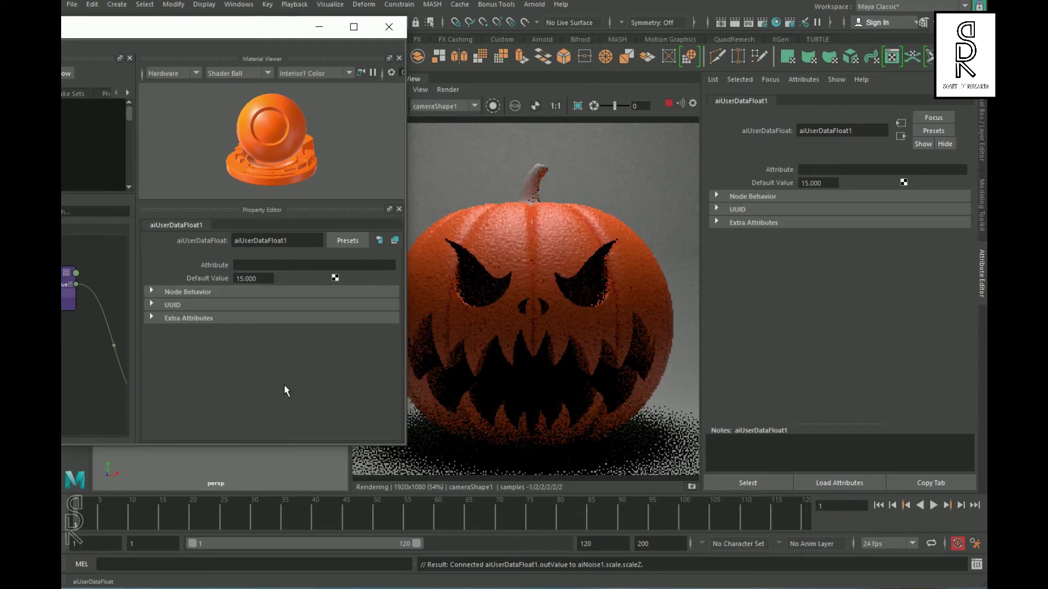
- Set the Default Value of aiUserDataFloat1 to 8
double_click(270, 284)
type("8")
key("Return")
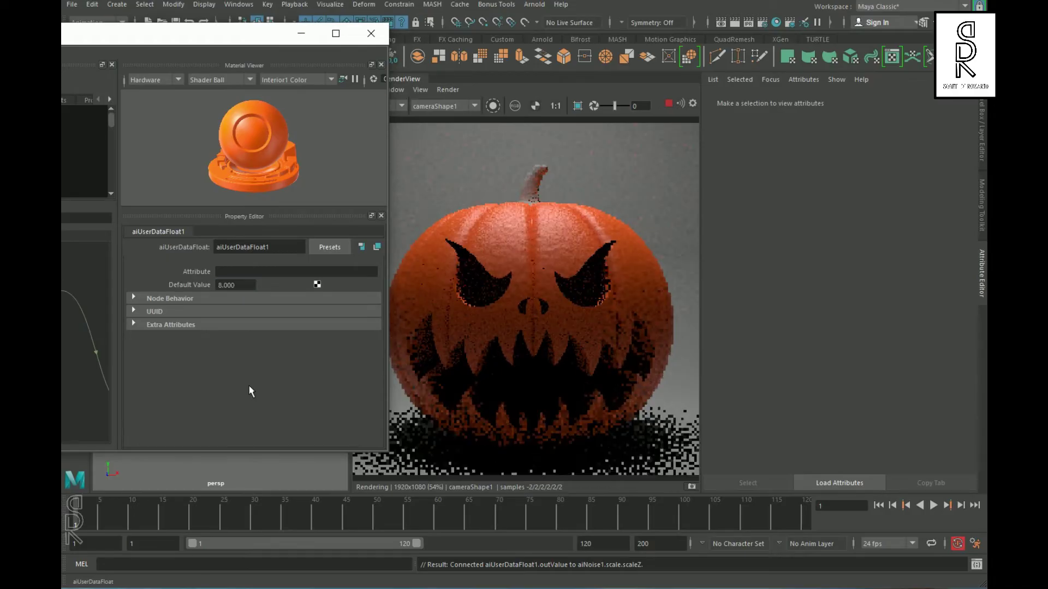
- Set the aiNoise1 node's Octaves to 3 while keeping the render in view
left_click_drag(199, 40, 357, 24)
left_click(89, 280)
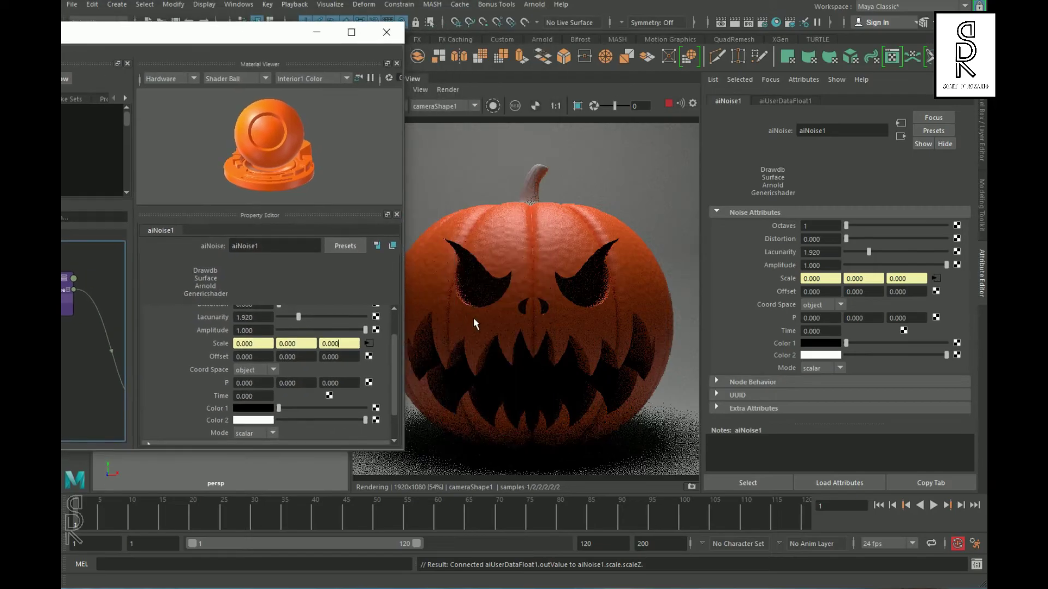
scroll(306, 401, "up", 2)
left_click_drag(247, 327, 202, 331)
left_click(981, 139)
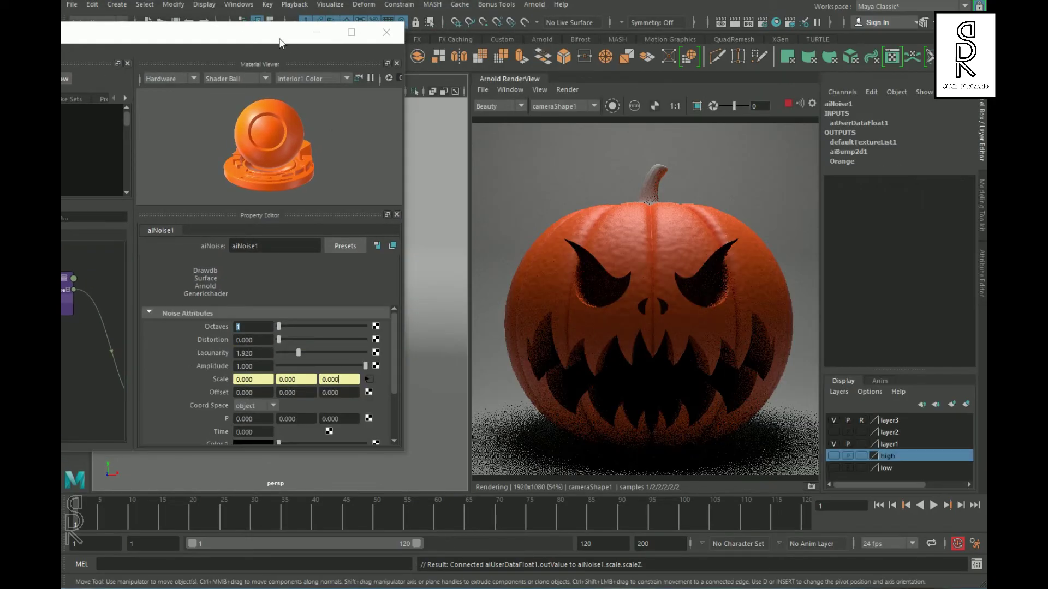
left_click_drag(288, 42, 351, 53)
left_click_drag(342, 336, 369, 339)
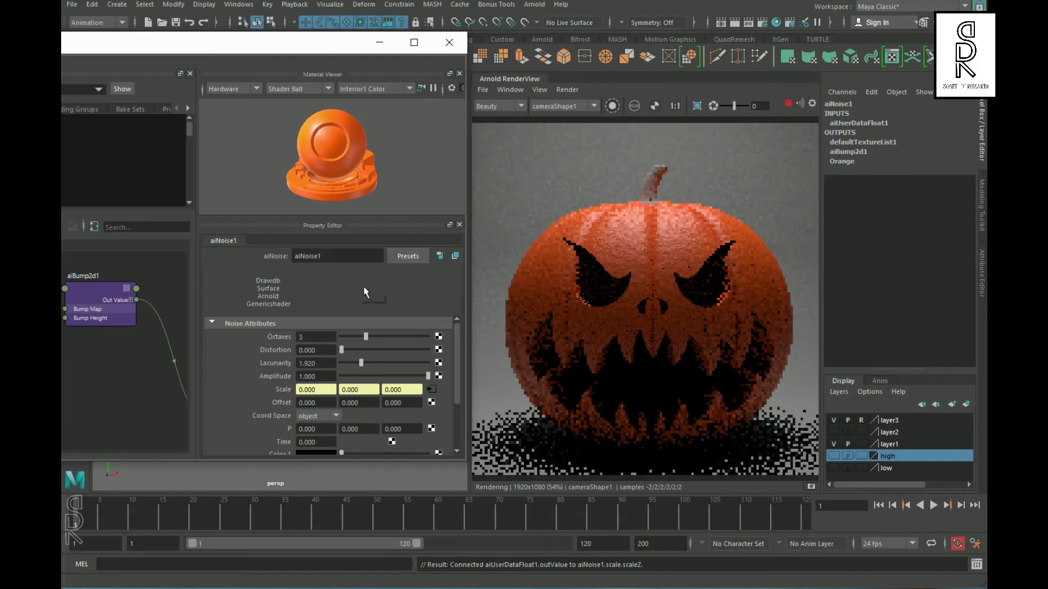
- Preview the noise in isolation in the render, raising aiNoise1's Octaves to 5 and Distortion to 2.238
left_click(616, 109)
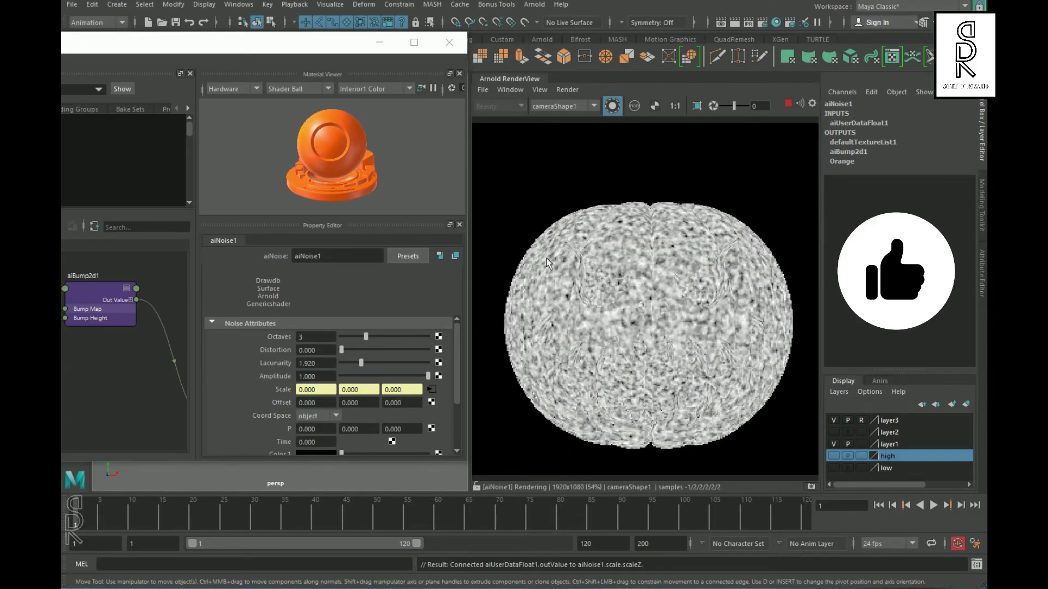
mouse_move(366, 337)
left_mouse_down()
mouse_move(391, 337)
mouse_move(360, 350)
left_mouse_up()
left_click(613, 106)
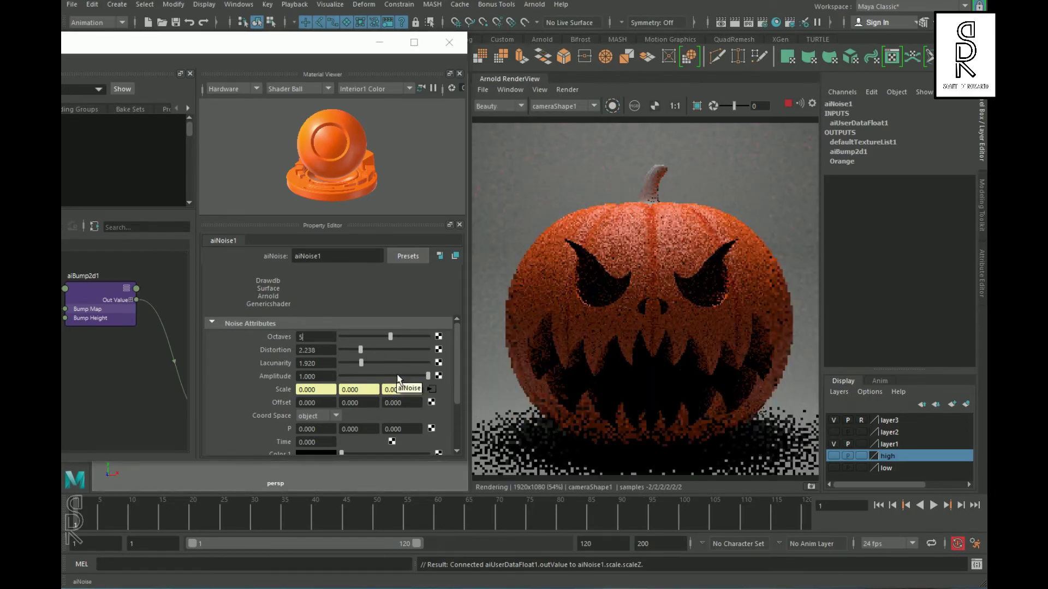
- Set aiNoise1's Octaves to 4, Distortion to 0.769, Lacunarity to 2.203, Amplitude to 0.846 and Time to 2
left_click_drag(360, 349, 344, 350)
left_click_drag(428, 376, 348, 349)
double_click(311, 442)
type("2")
key("Return")
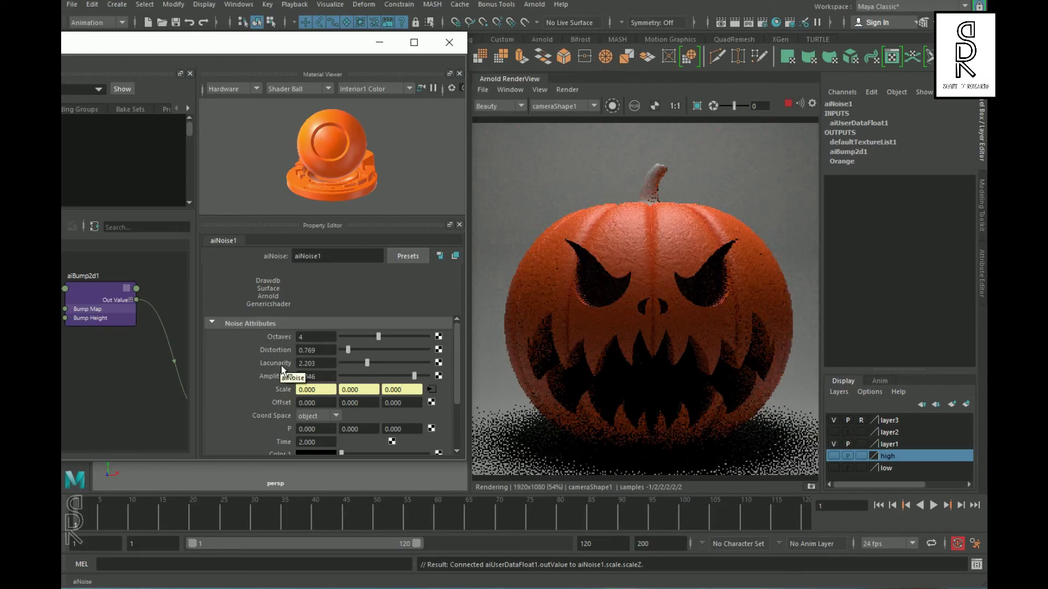
- Increase the Bump Height of the aiBump2d1 node
left_click(110, 401)
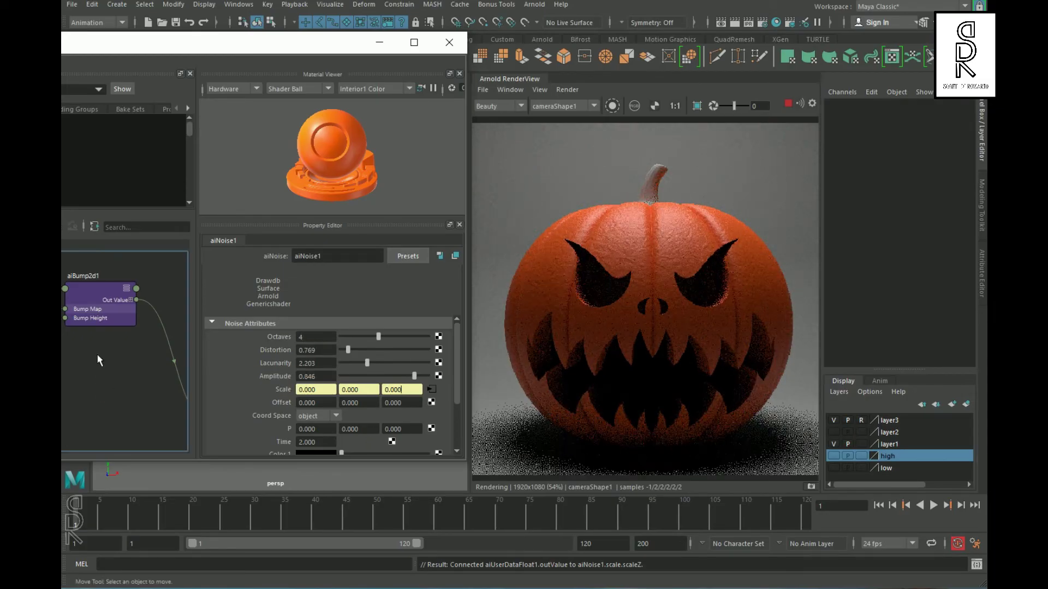
left_click(99, 293)
left_click(329, 337)
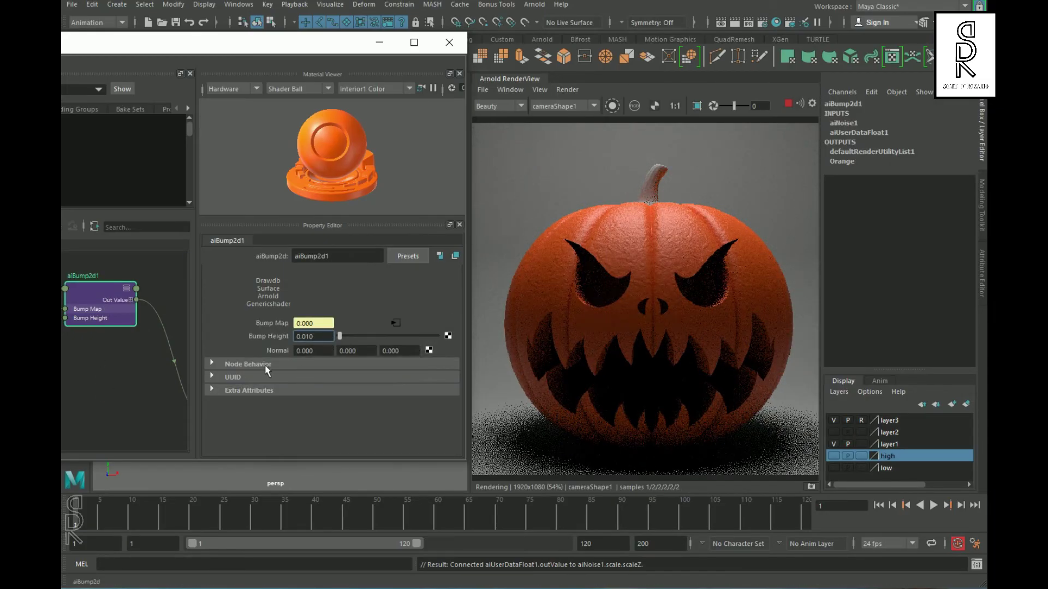
type("15")
key("Return")
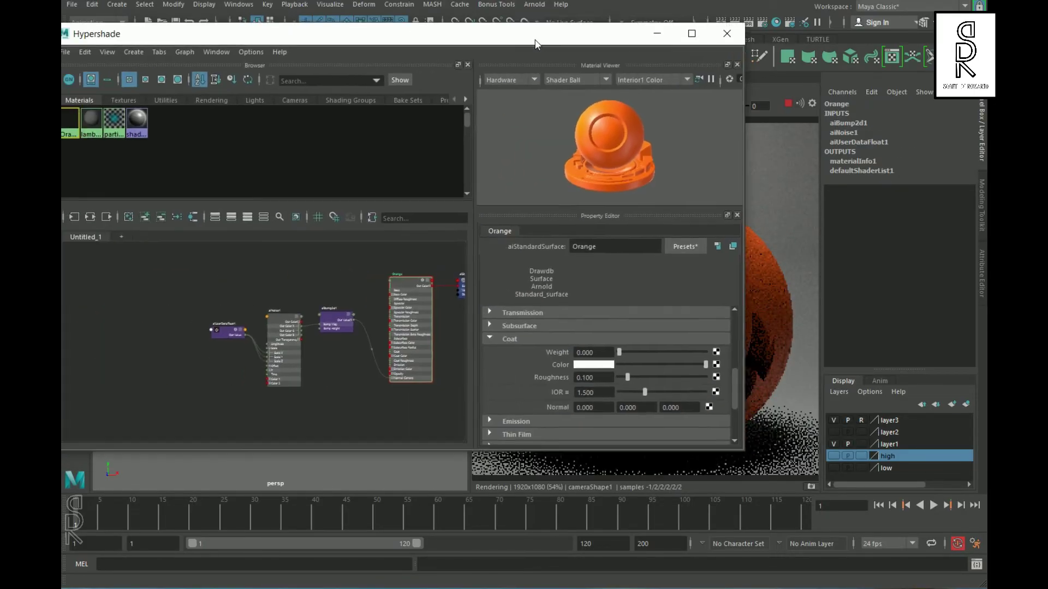
- Add a second aiBump2d node above the existing noise and bump nodes
left_click(246, 285)
key("Tab")
type("aibump")
key("Return")
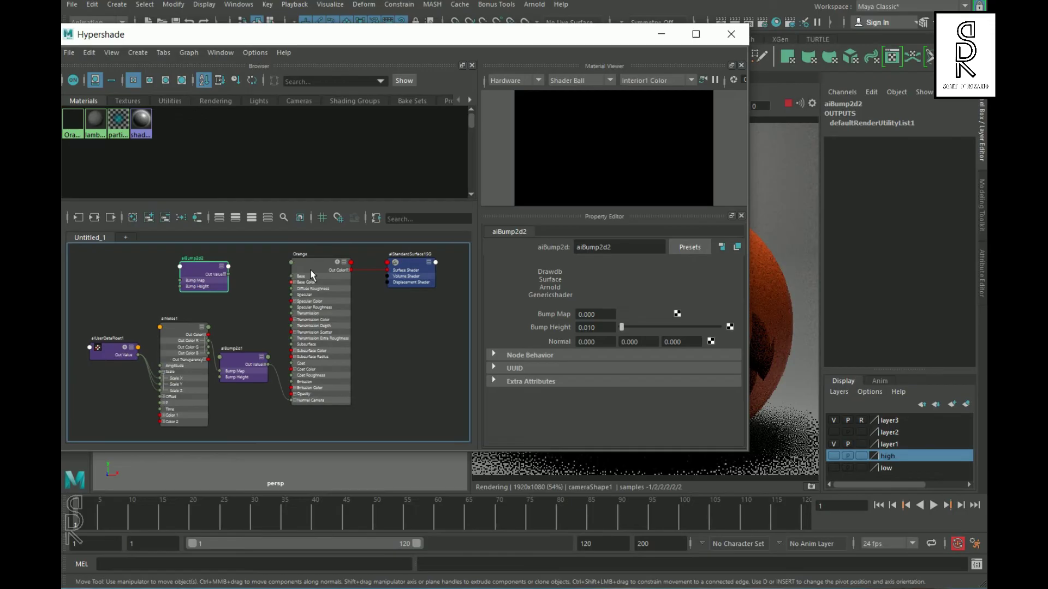
- Connect the outValue of aiBump2d2 to the Orange material's coatNormal through the Connection Editor
left_click(310, 269)
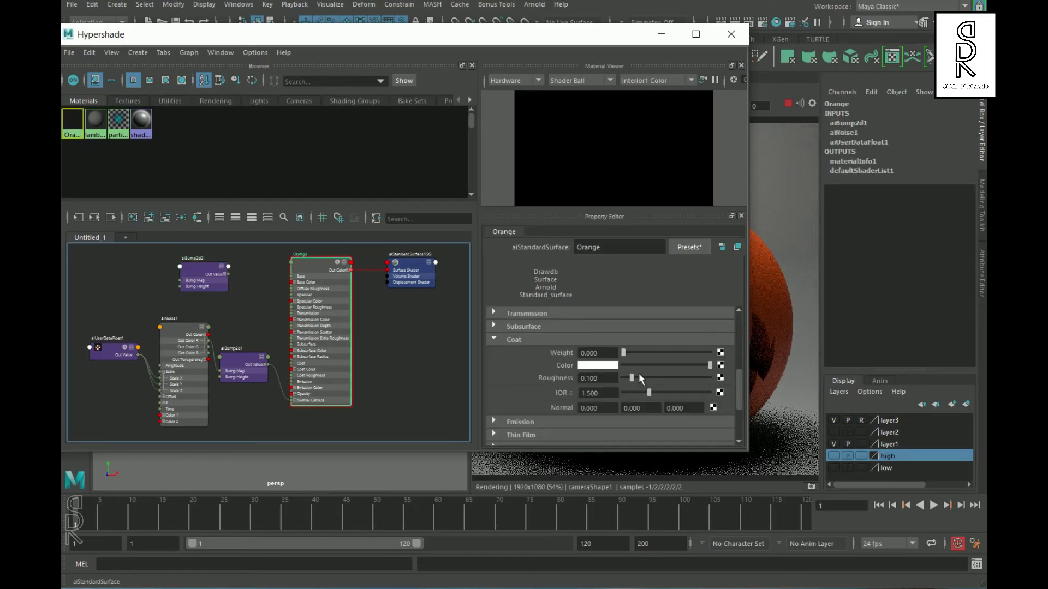
scroll(638, 376, "down", 5)
scroll(612, 404, "up", 2)
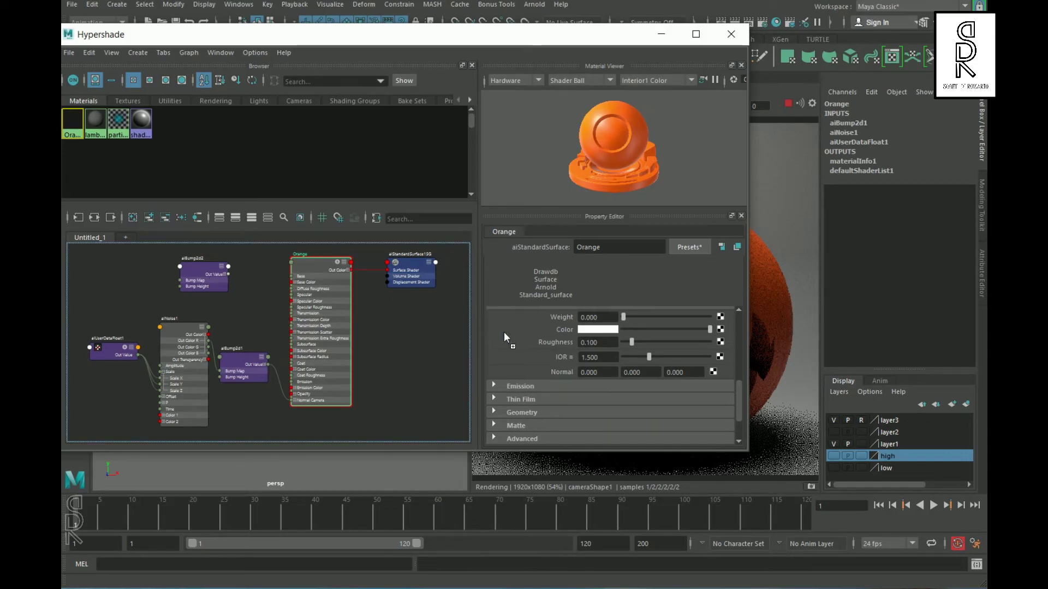
middle_click_drag(563, 372, 564, 371)
left_click_drag(591, 192, 538, 145)
left_click(495, 280)
scroll(637, 420, "down", 8)
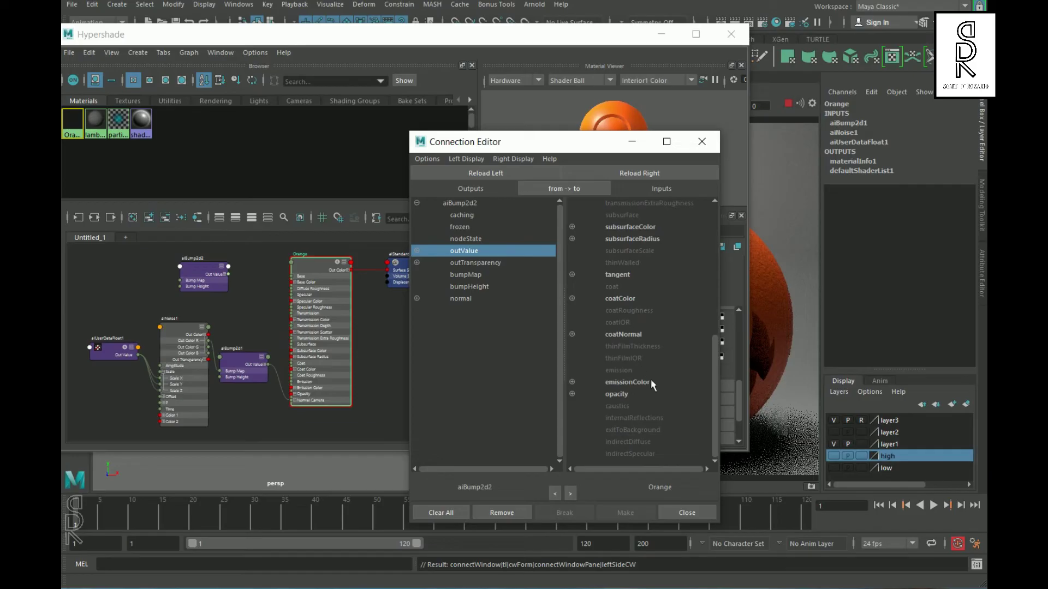
left_click(655, 335)
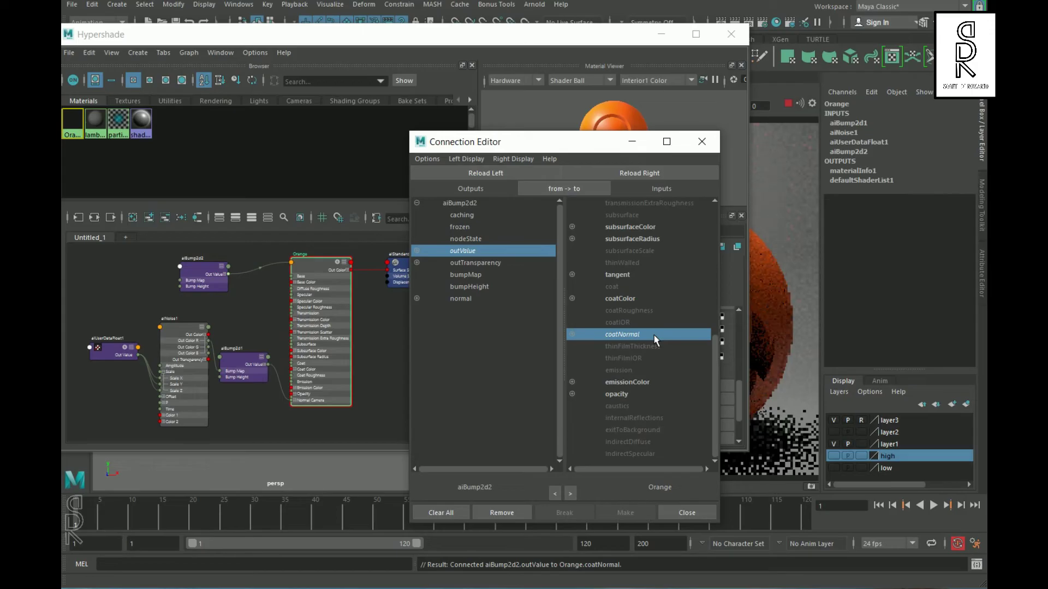
left_click(701, 142)
- Move aiBump2d2 closer to the Orange material and add a second aiNoise node on its input side
left_click_drag(201, 278, 235, 274)
left_click(170, 275)
key("Tab")
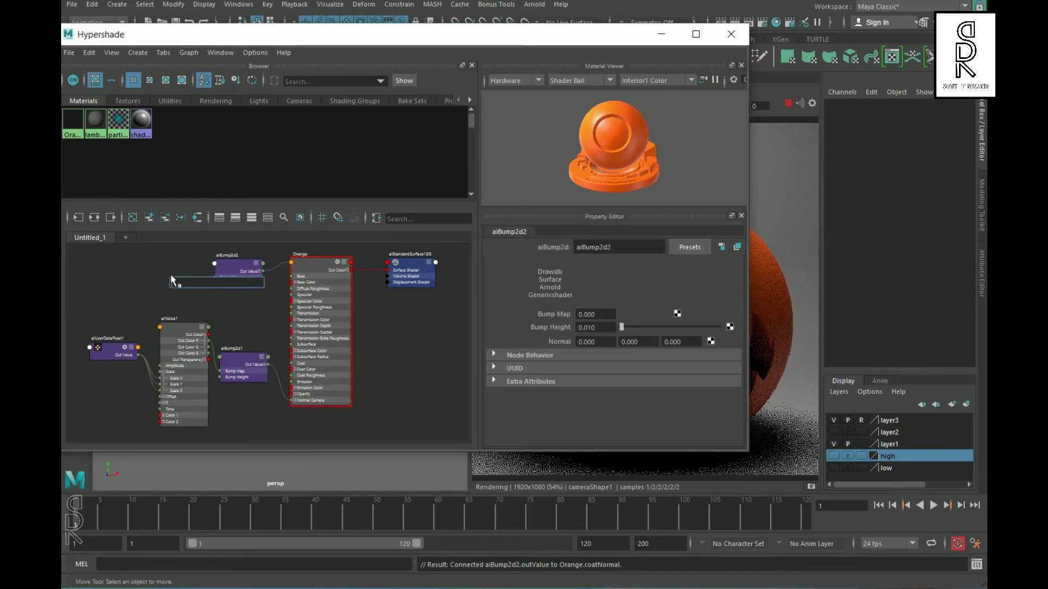
type("ainois")
left_click(201, 293)
left_click_drag(191, 283, 145, 255)
- Connect the Out Color R of aiNoise2 to the Bump Map input of aiBump2d2
scroll(183, 275, "up", 3)
middle_click_drag(182, 275, 226, 308, "alt")
left_click(210, 281)
left_click_drag(220, 293, 283, 309)
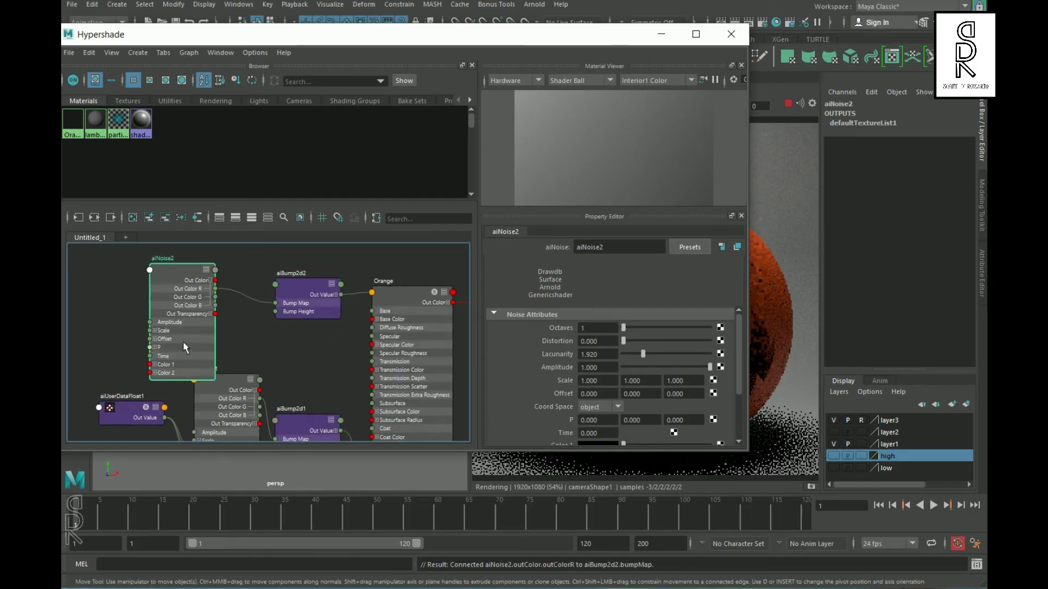
- Reposition aiNoise2 and add a second aiUserDataFloat node beside it
left_click_drag(183, 342, 209, 317)
middle_click_drag(306, 371, 372, 395, "alt")
left_click(183, 292)
key("Tab")
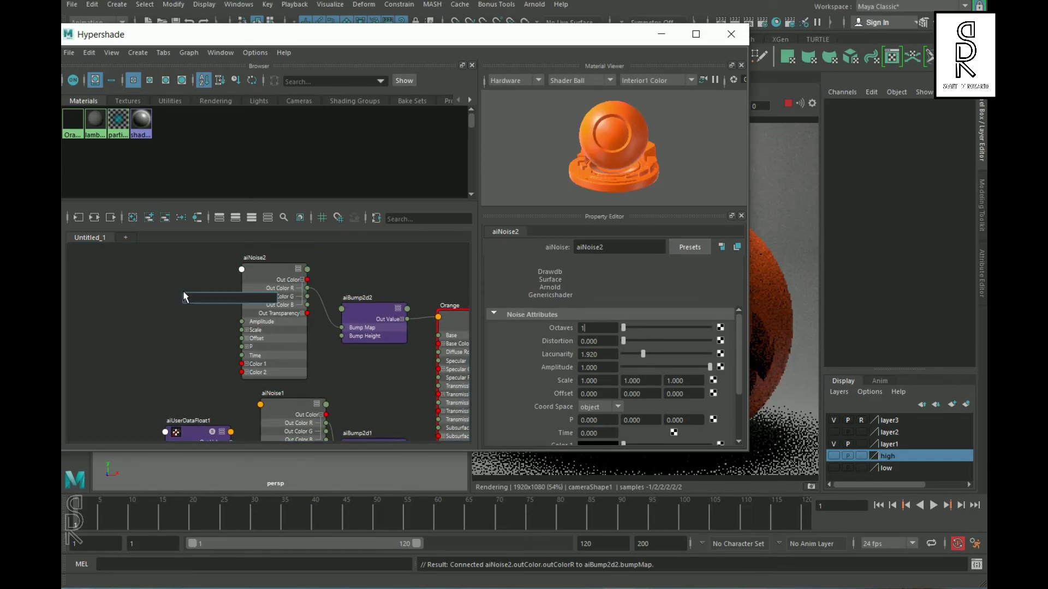
type("aiuse")
left_click(239, 338)
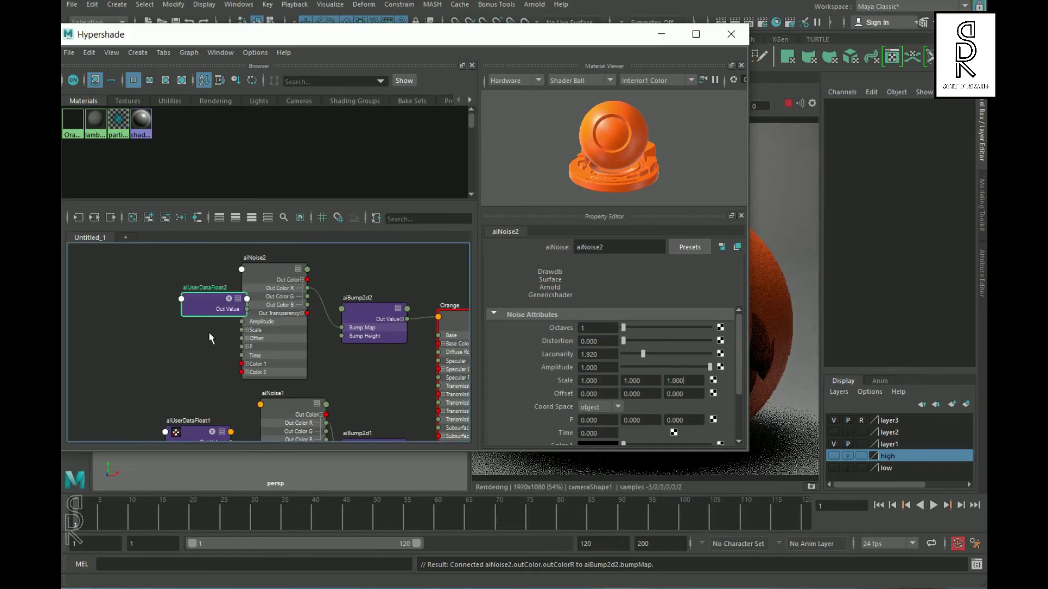
- Connect aiUserDataFloat2's Out Value to Scale X, Y and Z of aiNoise2 and tidy the upper nodes' layout
left_click(247, 330)
left_click_drag(227, 331, 242, 347)
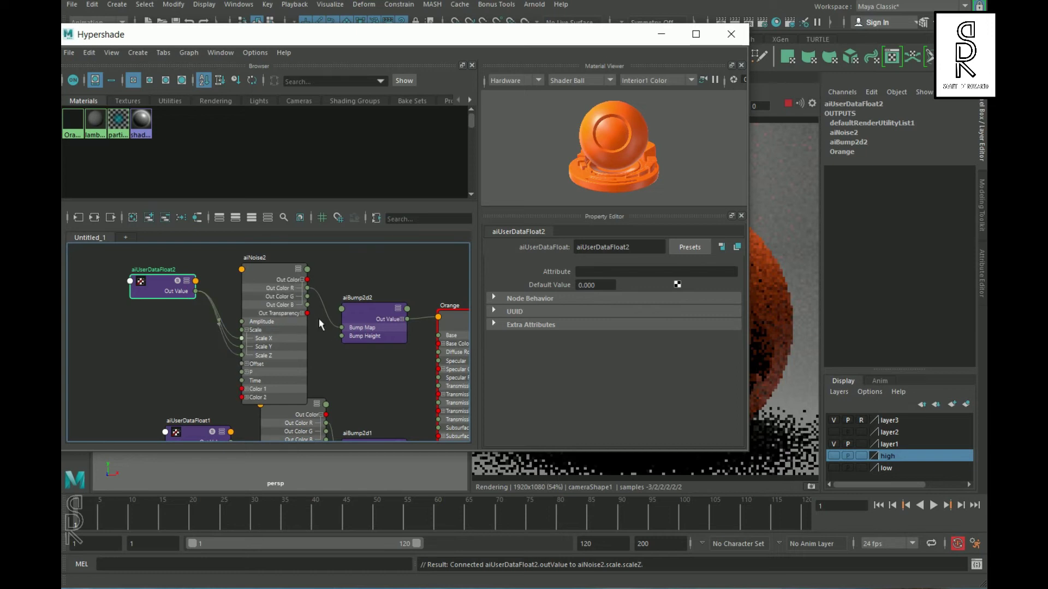
left_click_drag(258, 266, 239, 245)
scroll(360, 371, "down", 4)
middle_click_drag(341, 365, 255, 322, "alt")
left_click_drag(285, 290, 285, 270)
middle_click_drag(307, 368, 259, 367, "alt")
- Set the Default Value of aiUserDataFloat2 to 5 with the render uncovered for checking
left_click_drag(542, 38, 426, 32)
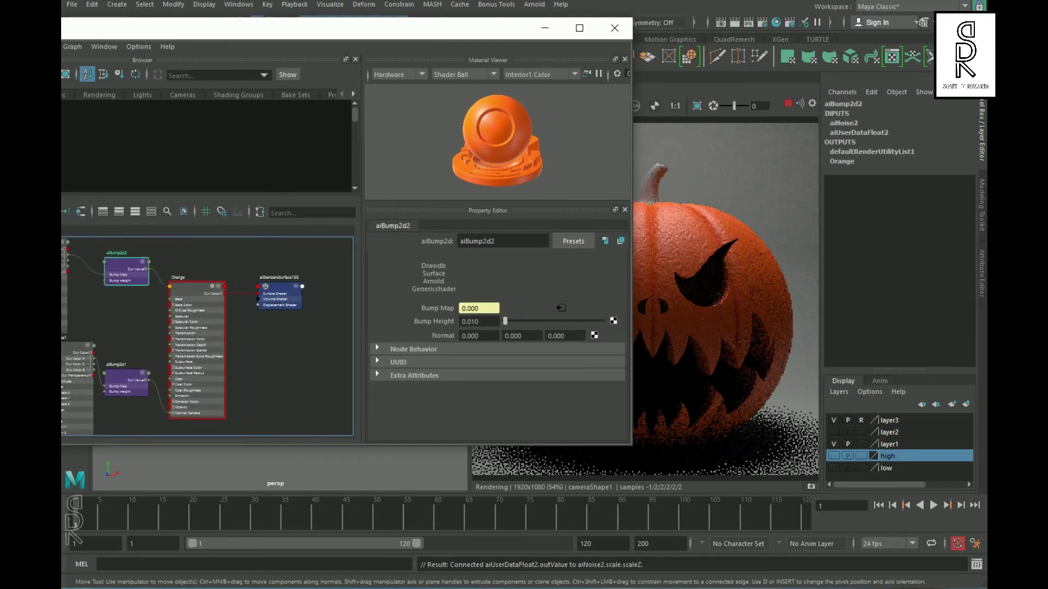
scroll(152, 305, "down", 3)
middle_click_drag(152, 305, 268, 318, "alt")
left_click(150, 289)
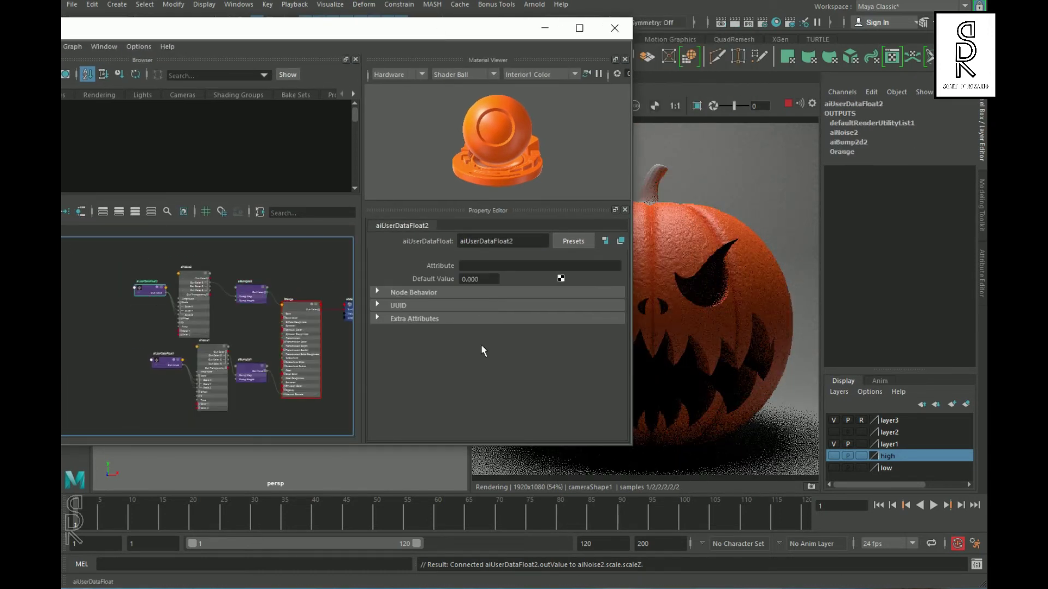
double_click(487, 280)
type("5")
key("Return")
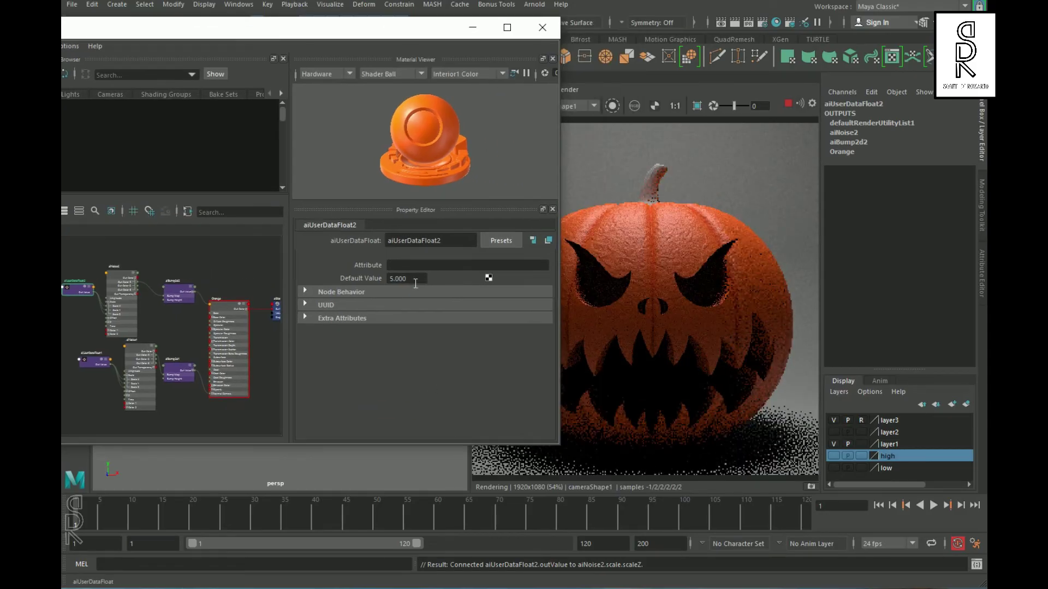
- Set the Default Value of aiUserDataFloat2 to 10 and preview aiNoise2 on its own in the render
double_click(415, 283)
type("10")
key("Return")
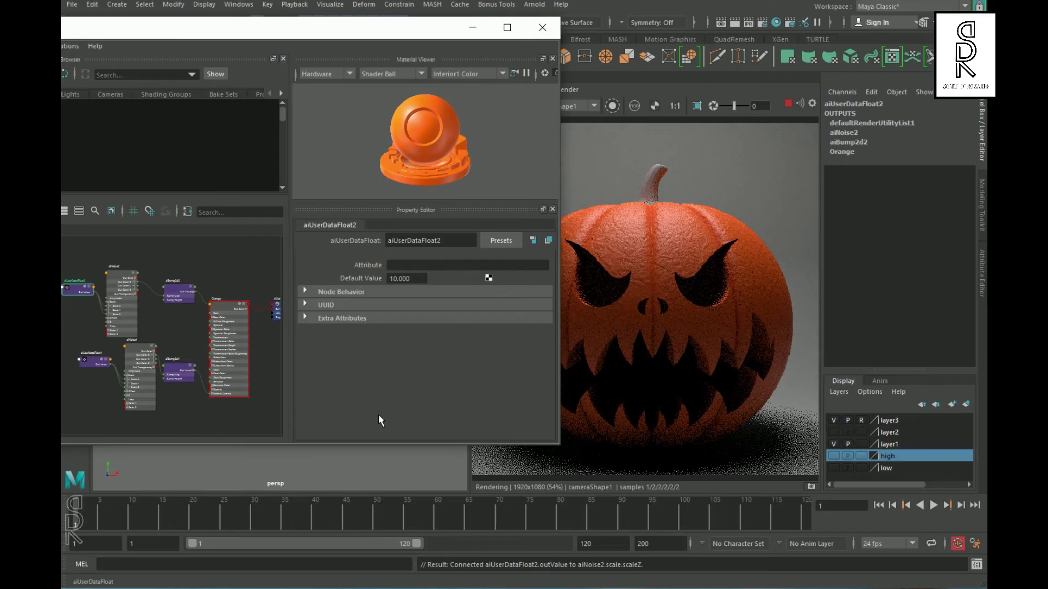
left_click(135, 285)
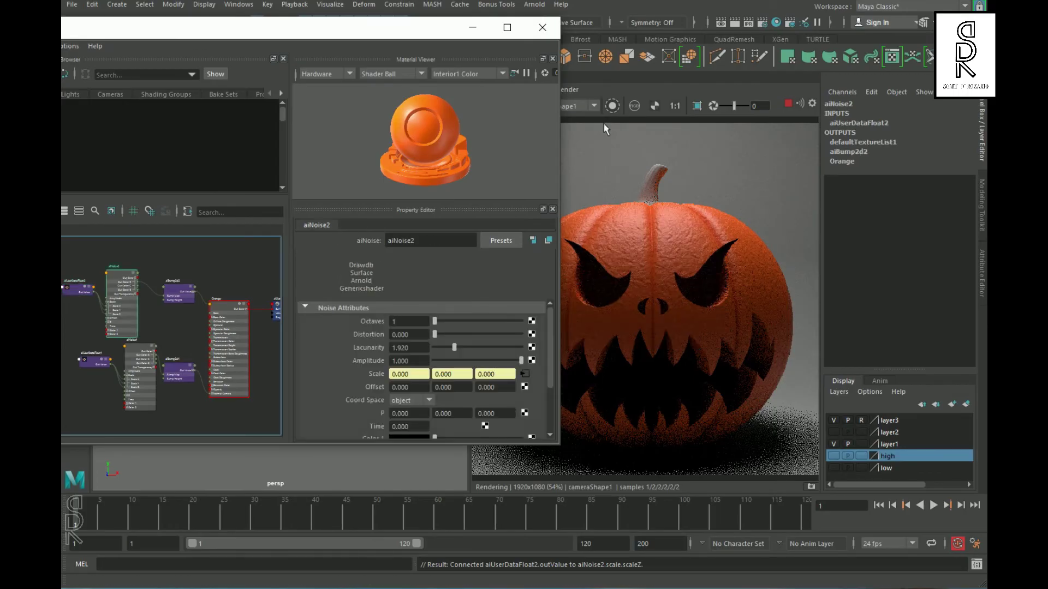
left_click(612, 106)
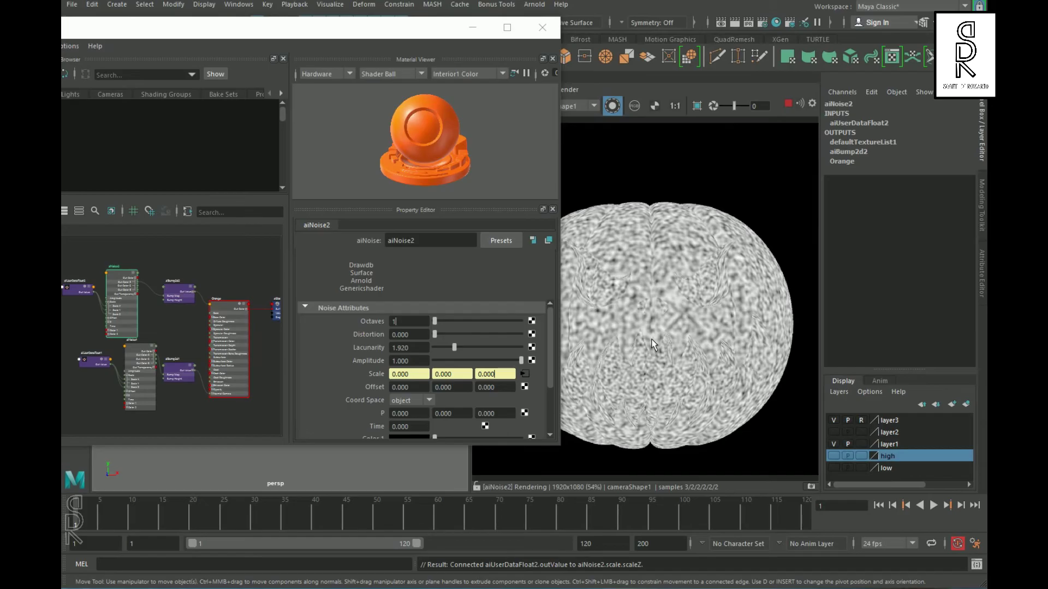
- Disconnect aiNoise2 from the Bump Map of aiBump2d2 and add an aiRange node between them
scroll(188, 344, "up", 5)
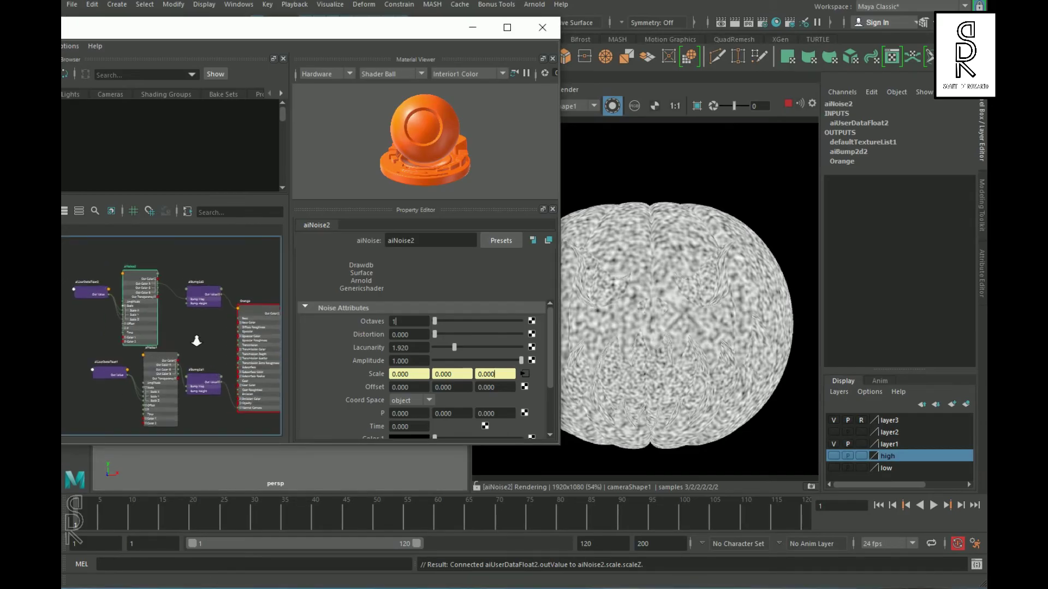
scroll(191, 354, "up", 2)
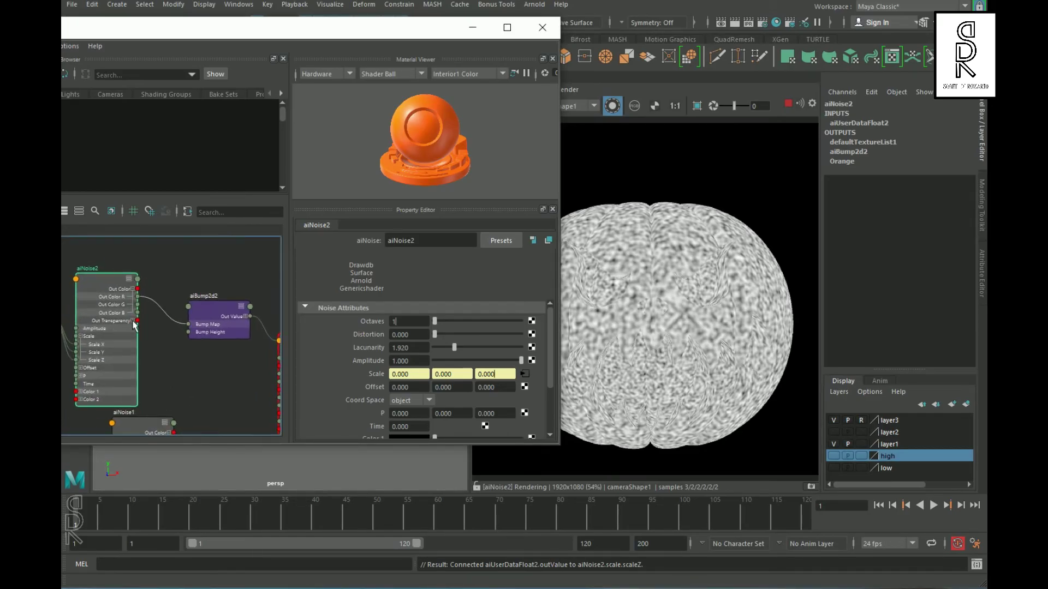
left_click(175, 323)
key("Delete")
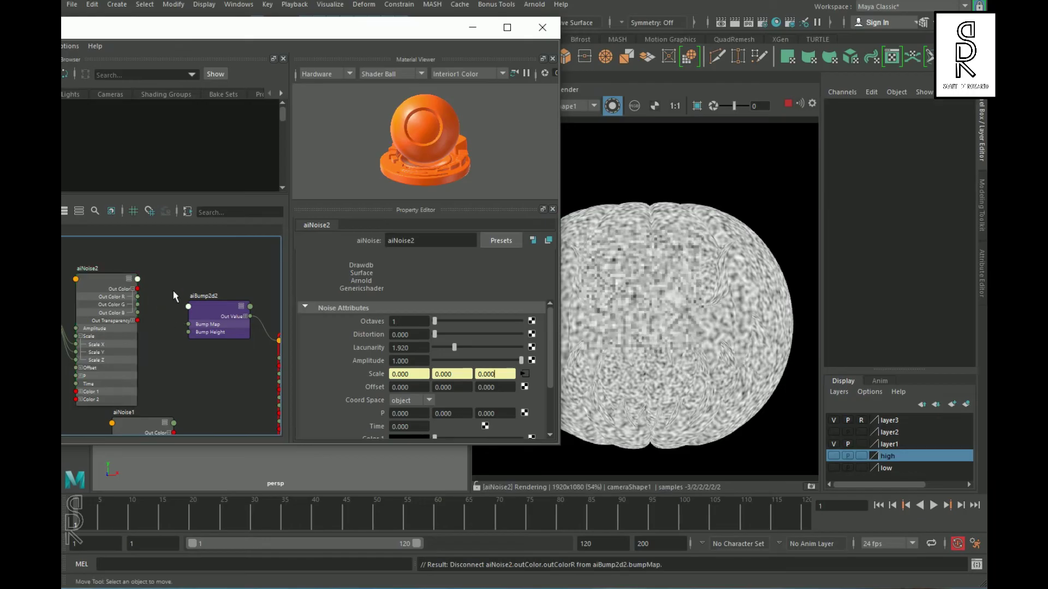
key("Tab")
type("airang")
left_click(212, 309)
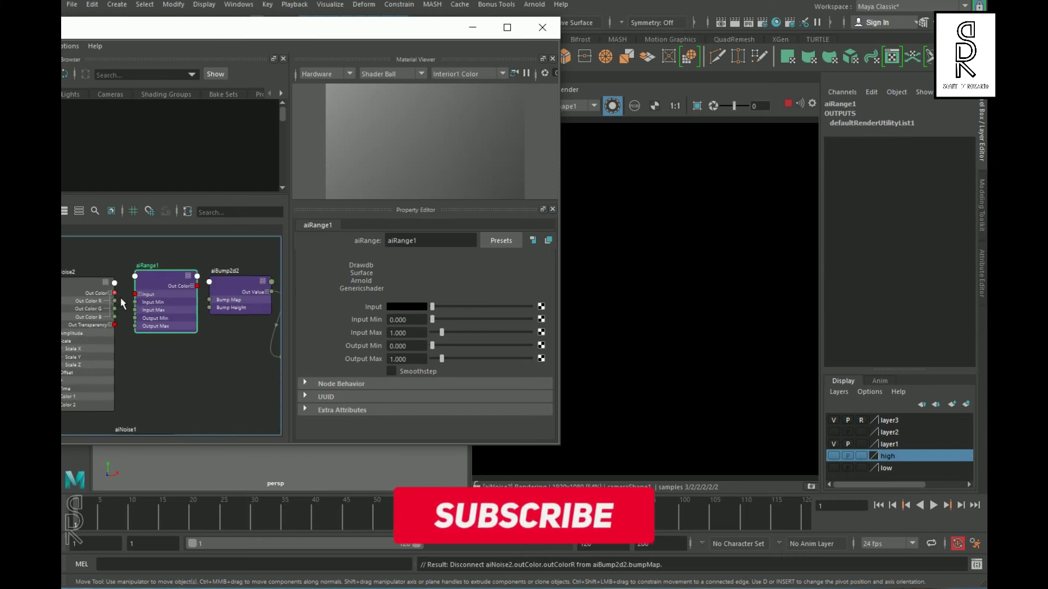
- Connect aiNoise2's Out Color to the Input of aiRange1, and its Out Color R to the Bump Map of aiBump2d2
left_click_drag(114, 293, 135, 294)
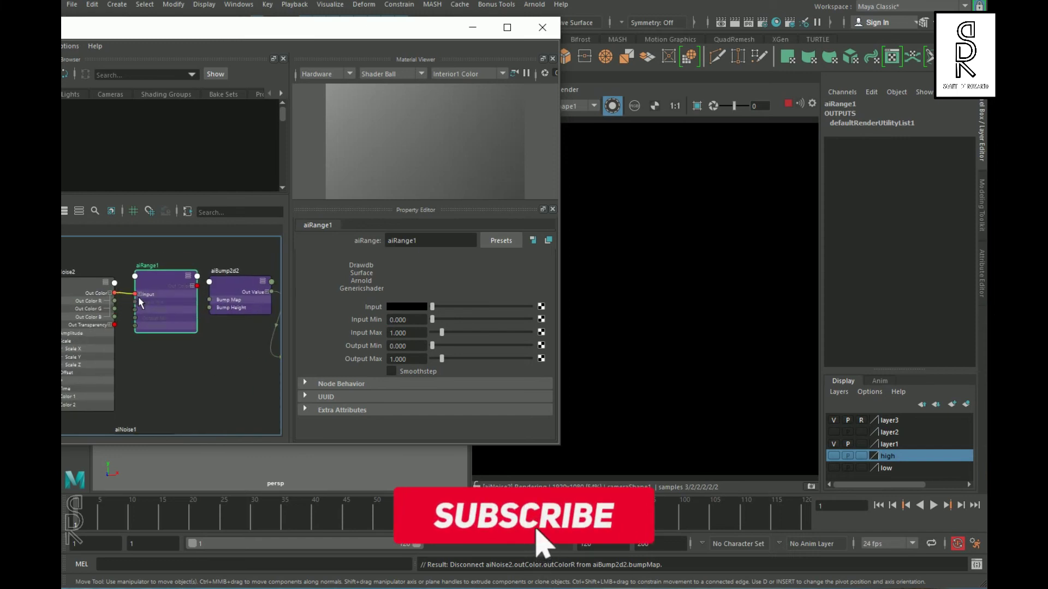
left_click(195, 289)
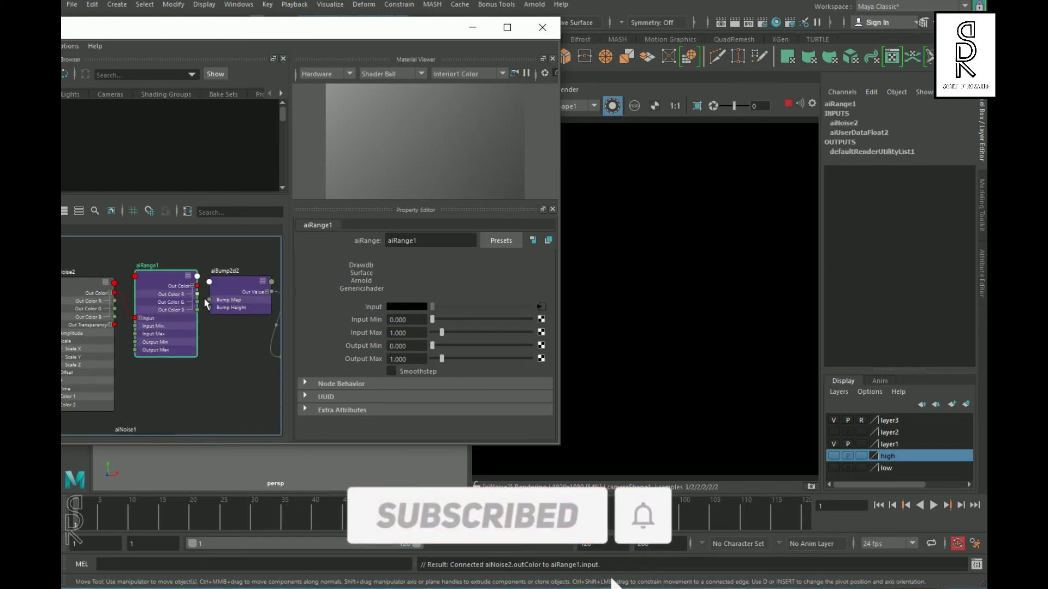
left_click_drag(218, 310, 217, 303)
- Set the Input Min of aiRange1 to 0.245 and switch the render back from the isolated node to the full scene
left_click_drag(433, 320, 456, 337)
key("ctrl+z")
key("ctrl+z")
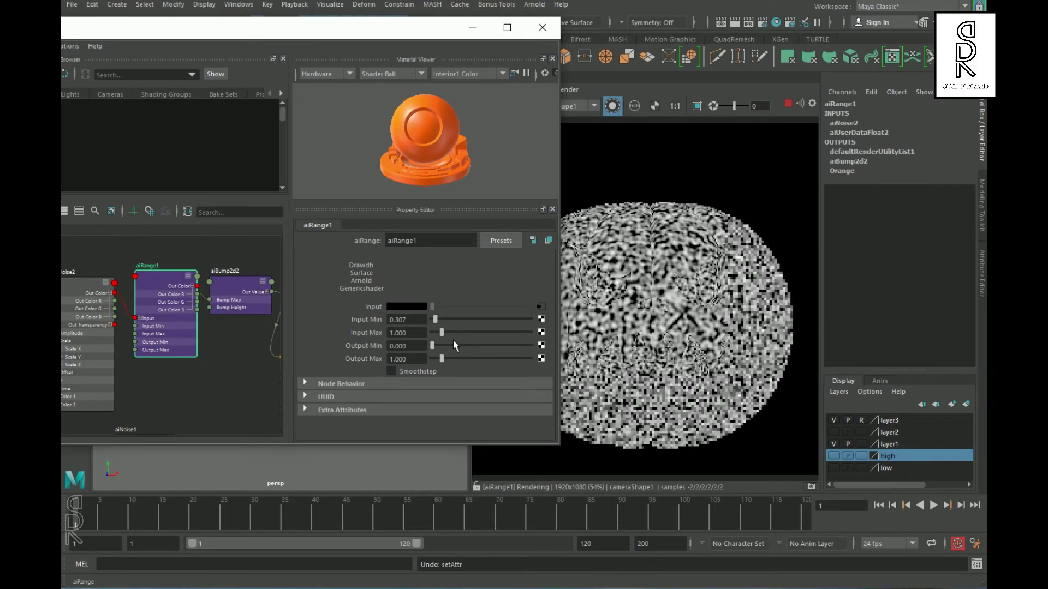
left_click(611, 105)
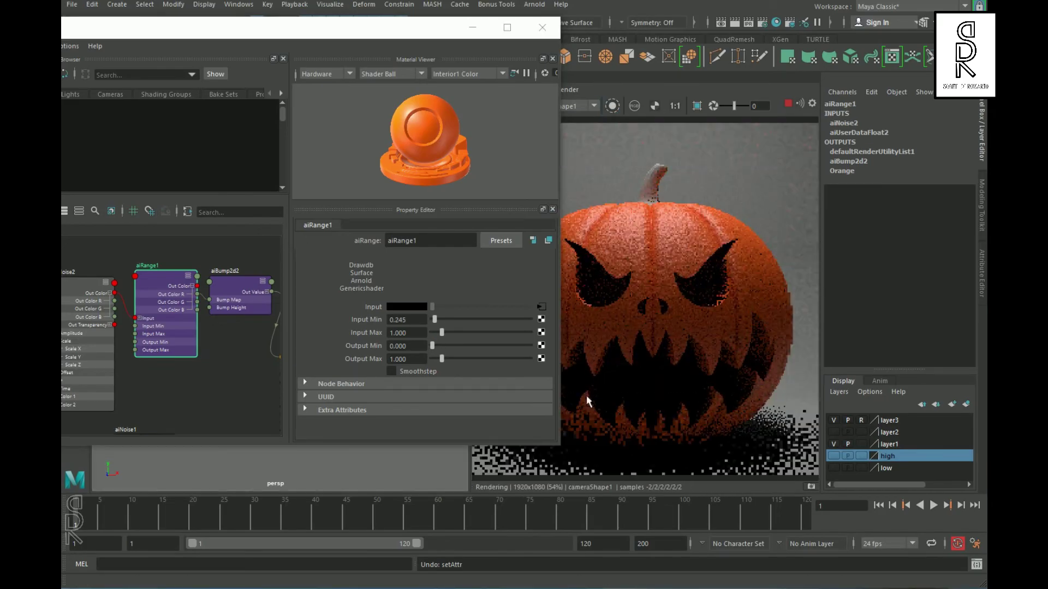
left_click(472, 32)
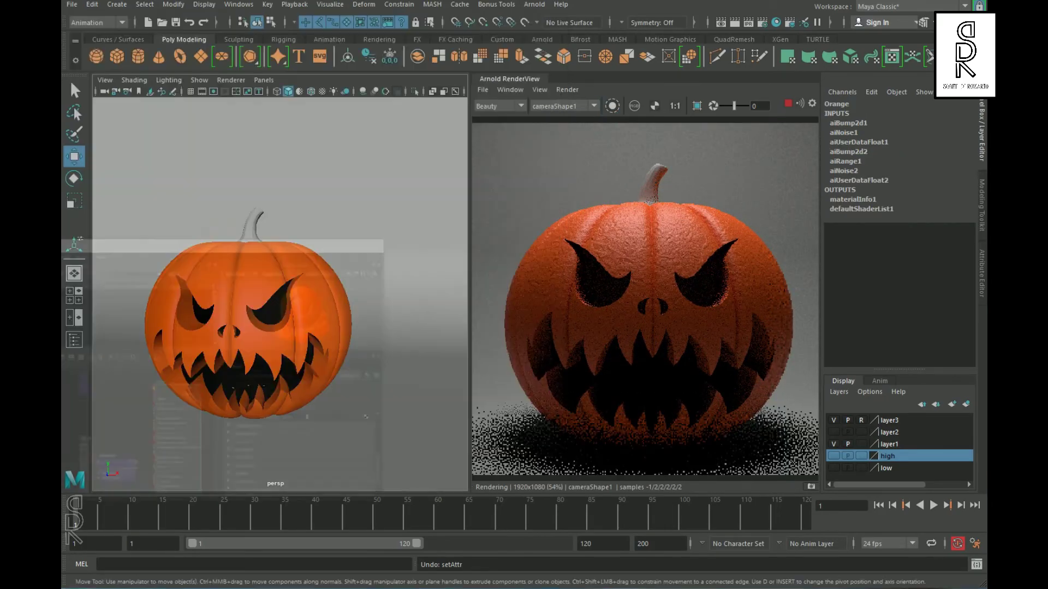
- Duplicate the Orange material together with its bump and noise nodes in the Hypershade
left_click(260, 226)
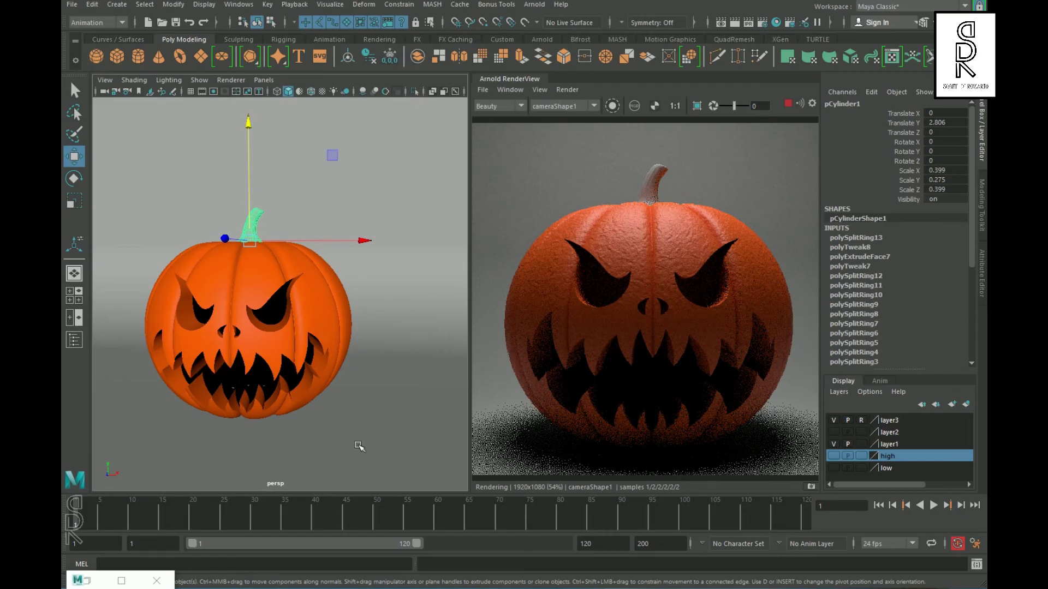
left_click(382, 436)
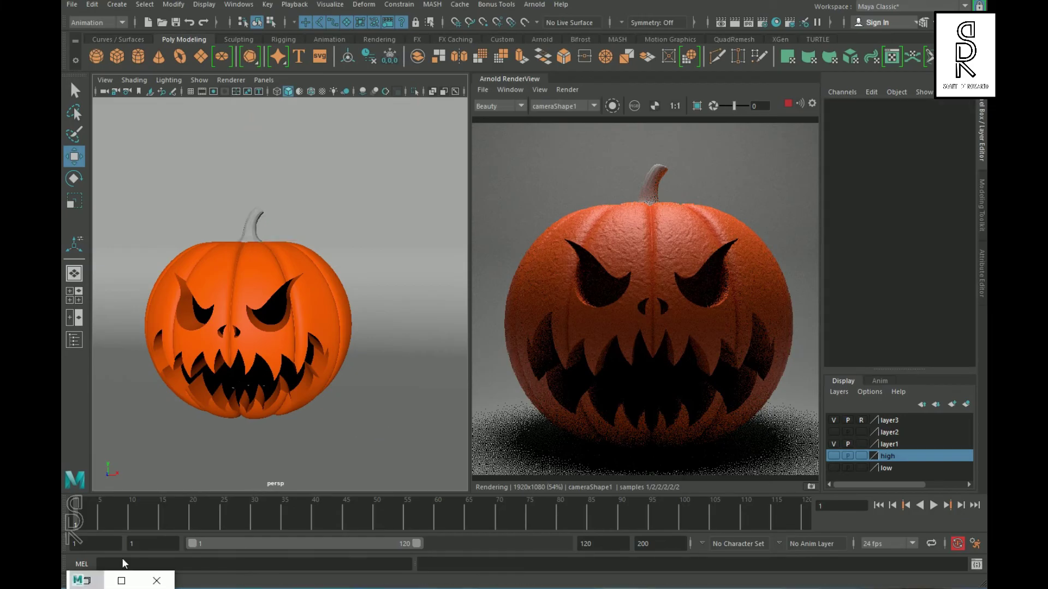
left_click(87, 580)
scroll(212, 364, "down", 6)
scroll(212, 364, "up", 2)
left_click_drag(331, 31, 568, 39)
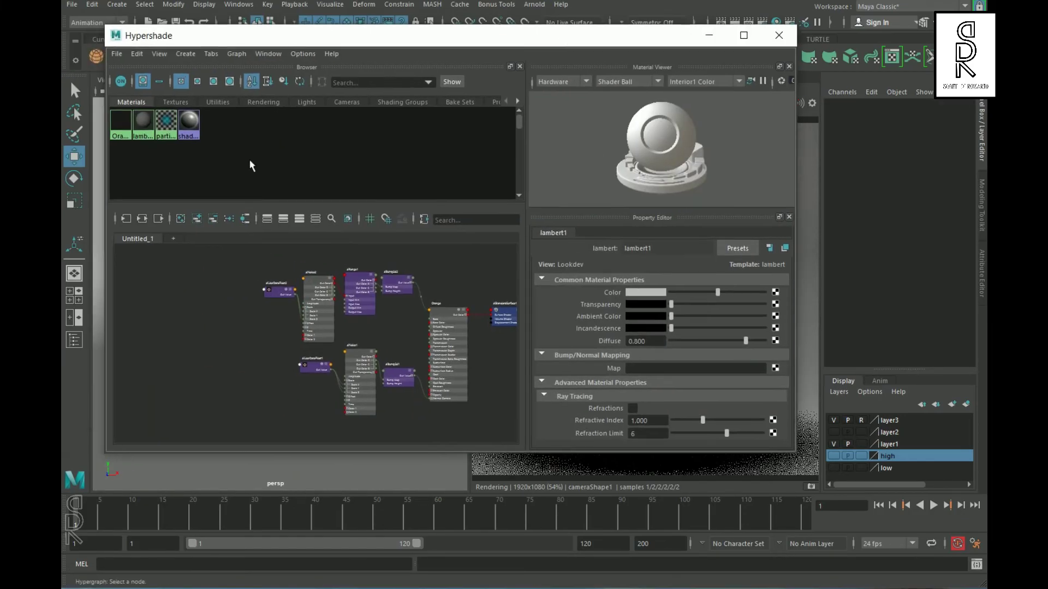
left_click(129, 126)
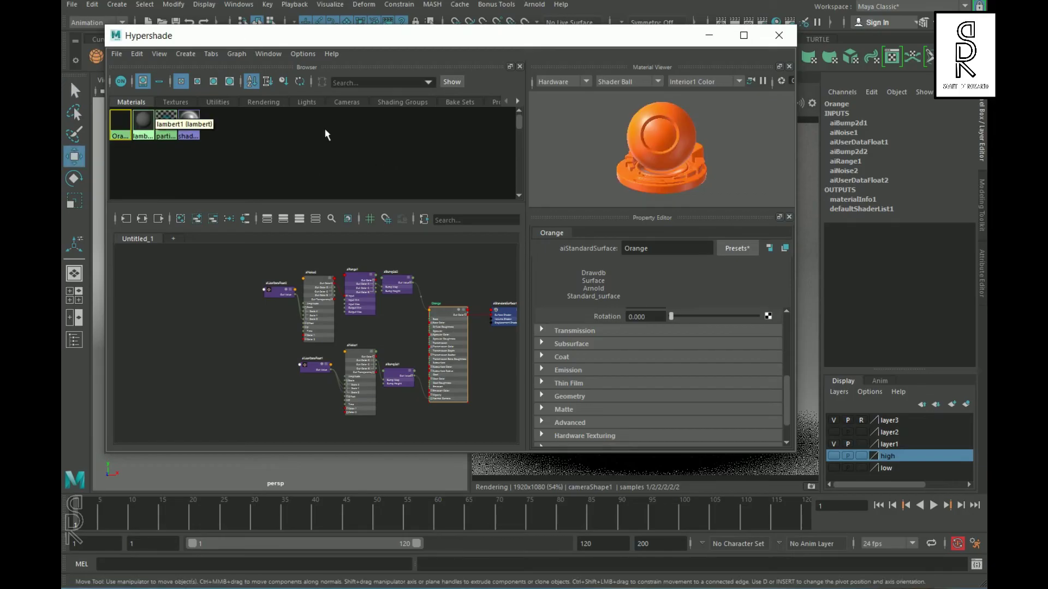
key("ctrl+v")
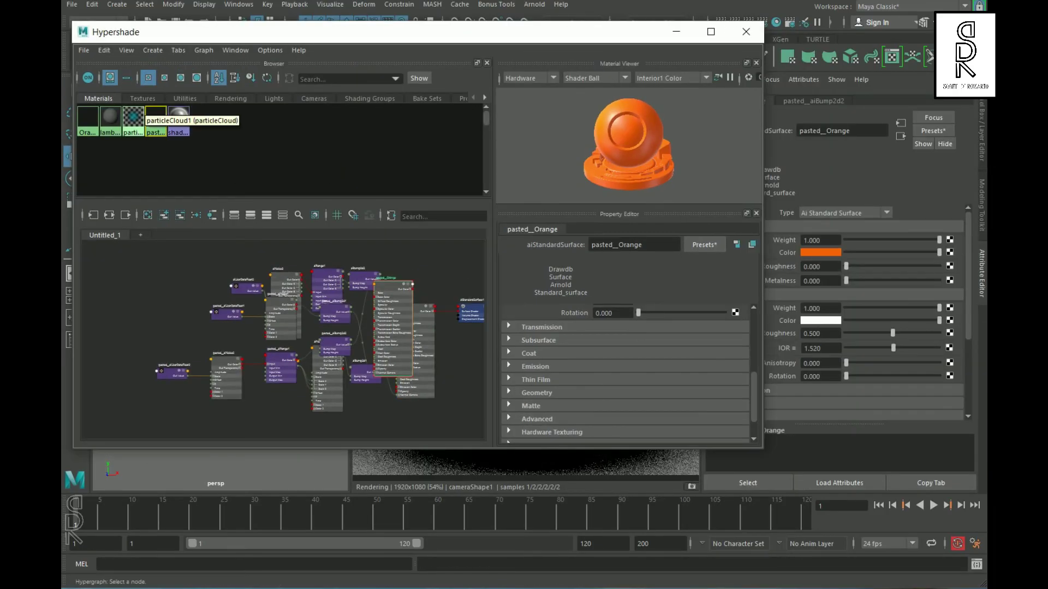
- Graph the network of the duplicated Orange material and rename the material Green
right_click_drag(156, 126, 162, 148)
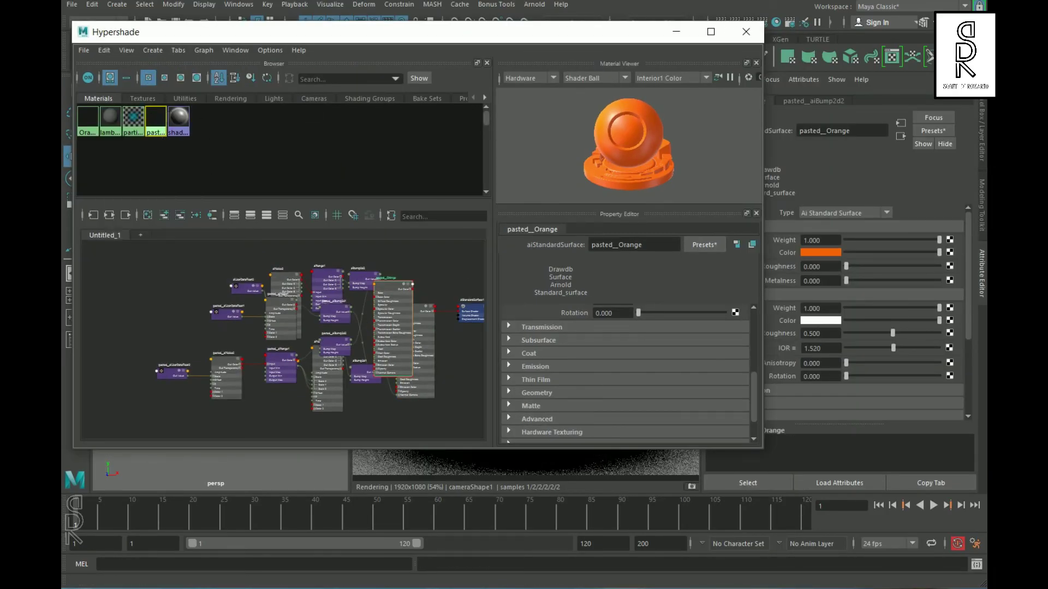
mouse_move(335, 330)
middle_mouse_down("alt")
mouse_move(320, 336)
mouse_move(335, 331)
middle_mouse_up("alt")
left_click(659, 250)
double_click(638, 251)
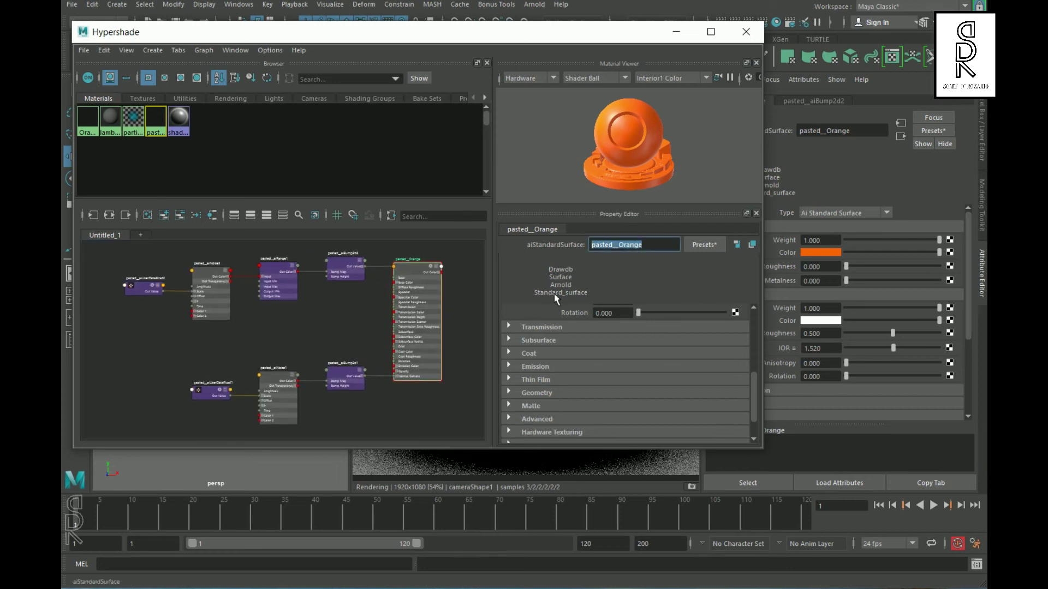
type("green")
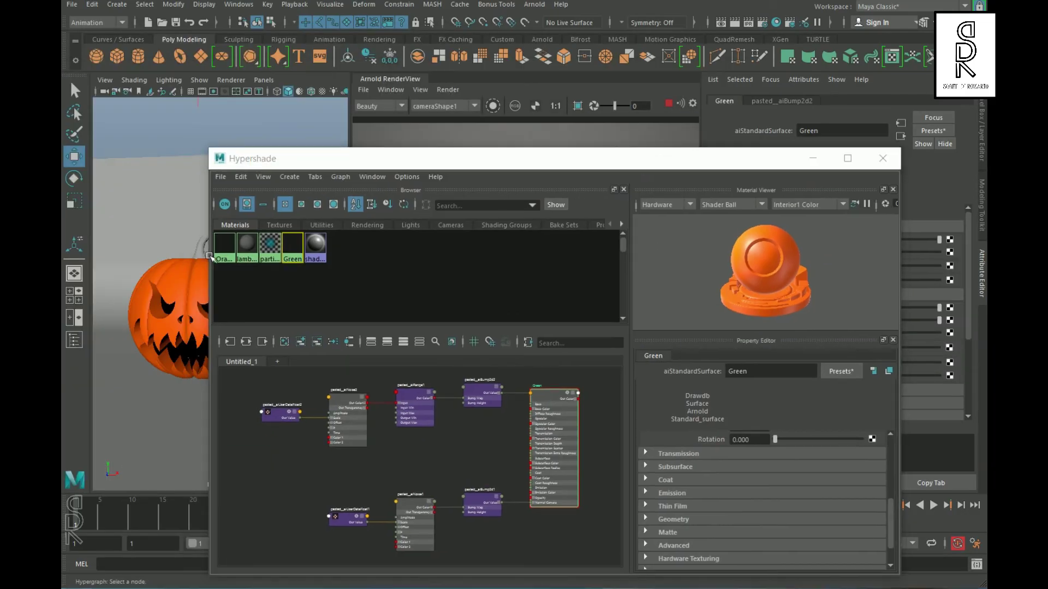
- Assign the Green material to the pumpkin's stem and clear the view of the scene
left_click(204, 253)
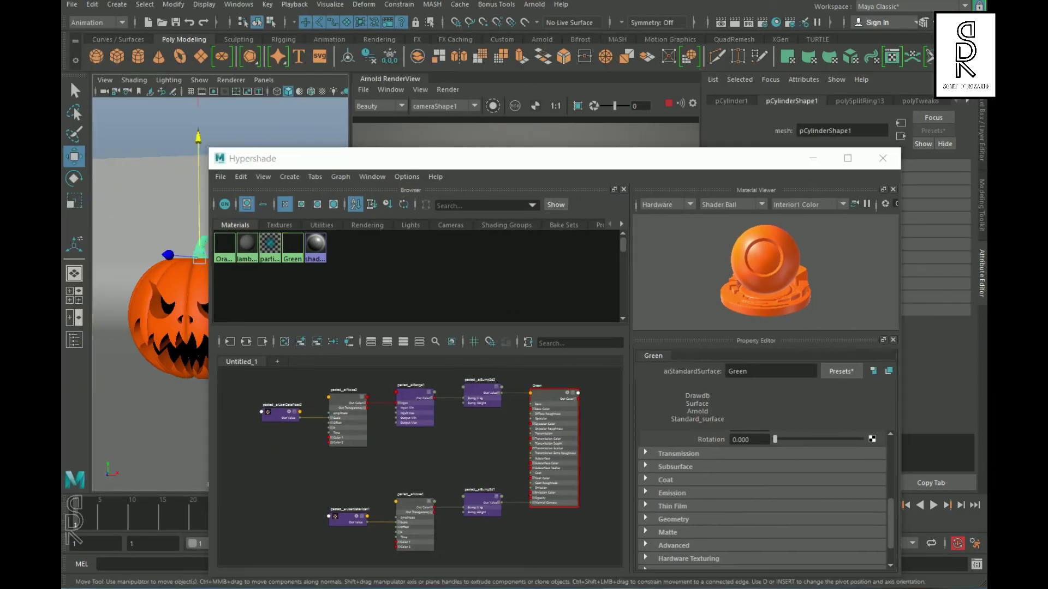
right_click(298, 249)
right_click(291, 241)
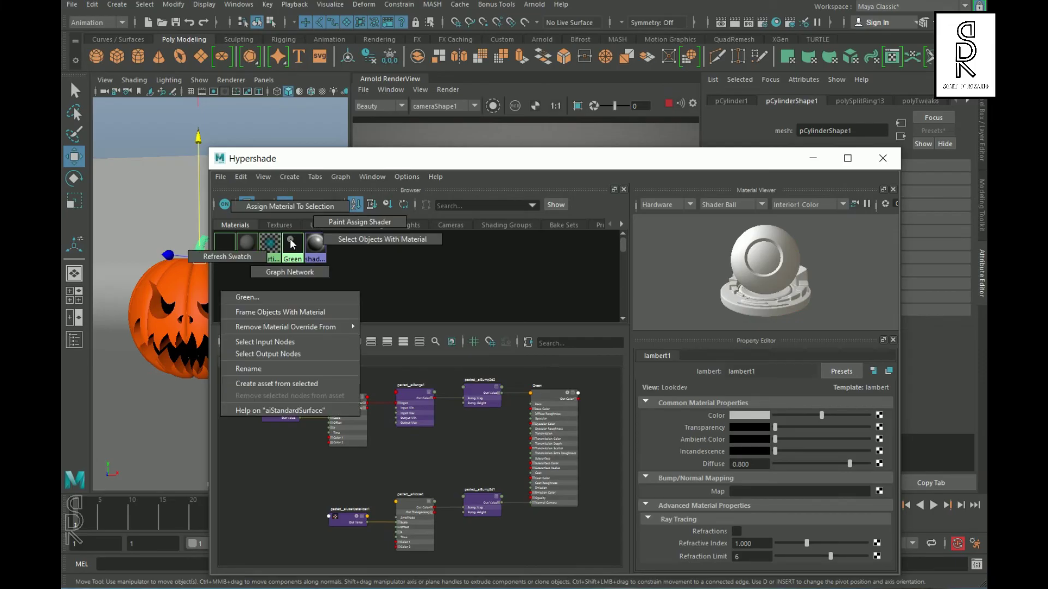
left_click(289, 206)
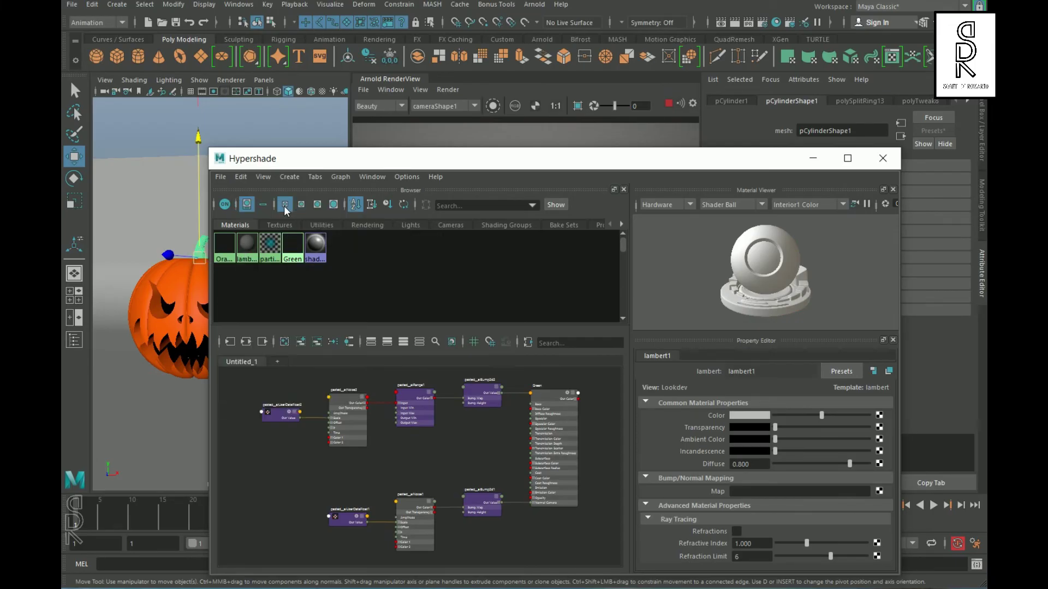
left_click_drag(664, 162, 212, 64)
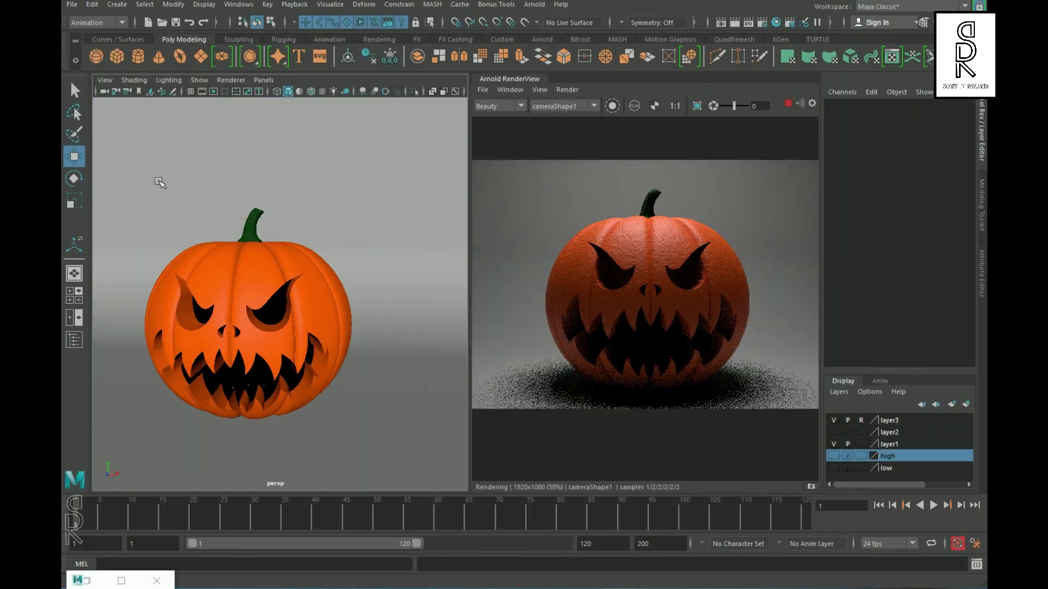
- Create a polygon sphere, scale it to 0.479 and raise it inside the pumpkin to Translate Y 1.407
left_click(96, 56)
left_click(74, 201)
left_click_drag(250, 290, 223, 295)
left_click(74, 157)
left_click_drag(249, 253, 252, 245)
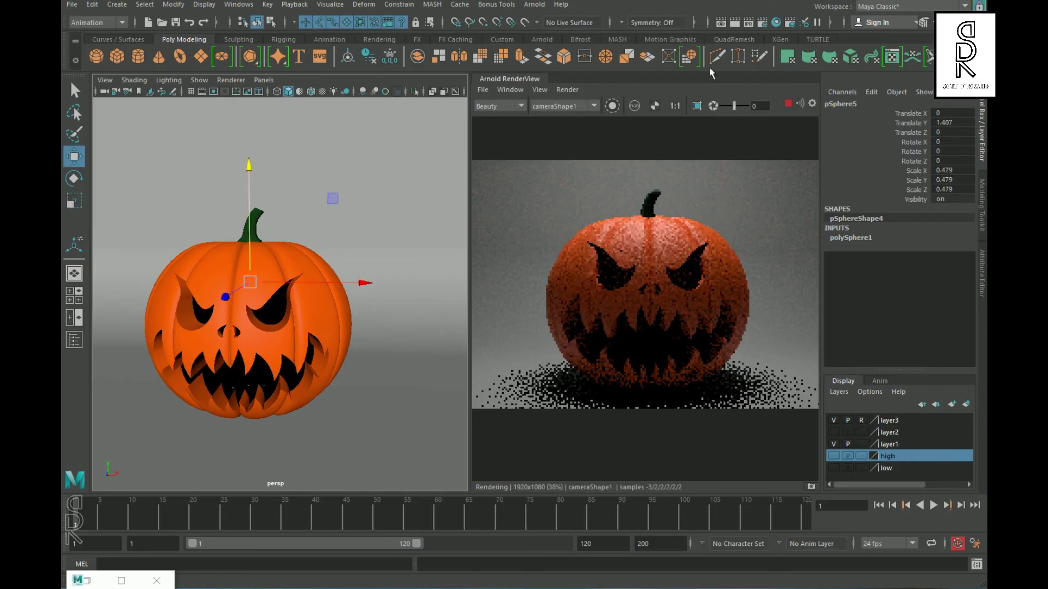
- Convert the sphere inside the pumpkin to an Arnold mesh light
left_click(535, 4)
mouse_move(562, 64)
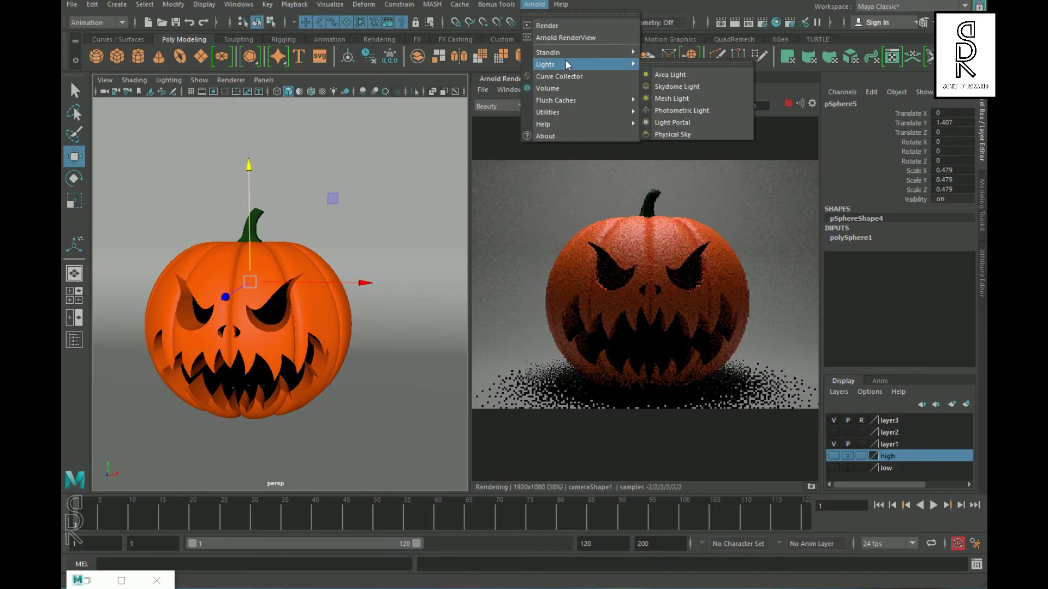
left_click(683, 98)
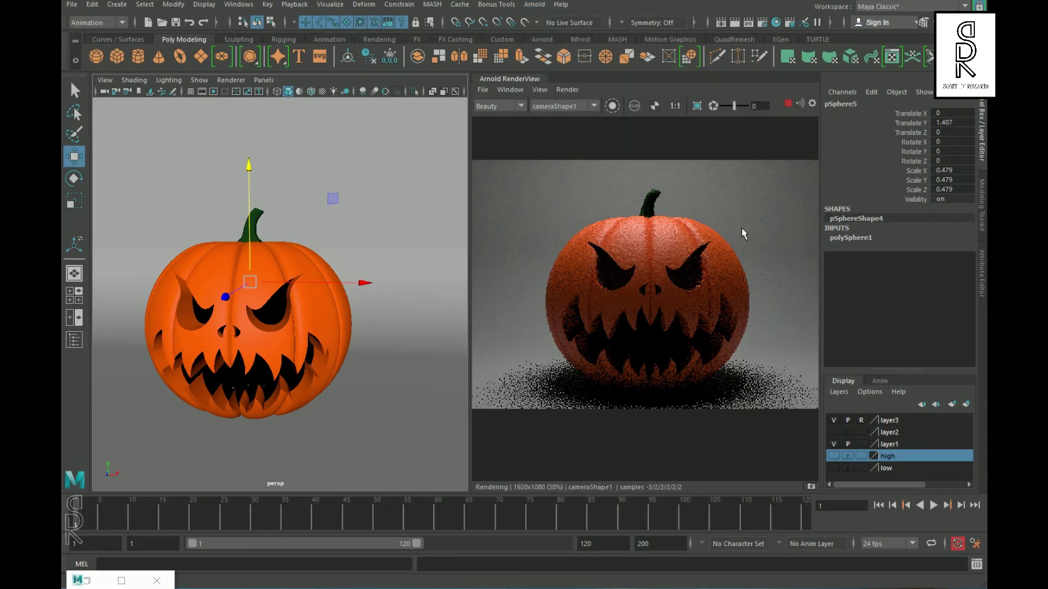
- Give the mesh light a yellow-orange light color in its attributes
left_click(982, 274)
left_click(821, 266)
left_click(805, 234)
left_click(806, 366)
left_click(821, 267)
- Try raising the mesh light's Intensity and Exposure in stages to 3 each
left_click_drag(777, 299, 764, 296)
type("2")
key("Return")
left_click_drag(823, 281, 751, 298)
type("2")
key("Tab")
type("3")
key("Return")
left_click_drag(830, 282, 653, 297)
type("3")
key("Return")
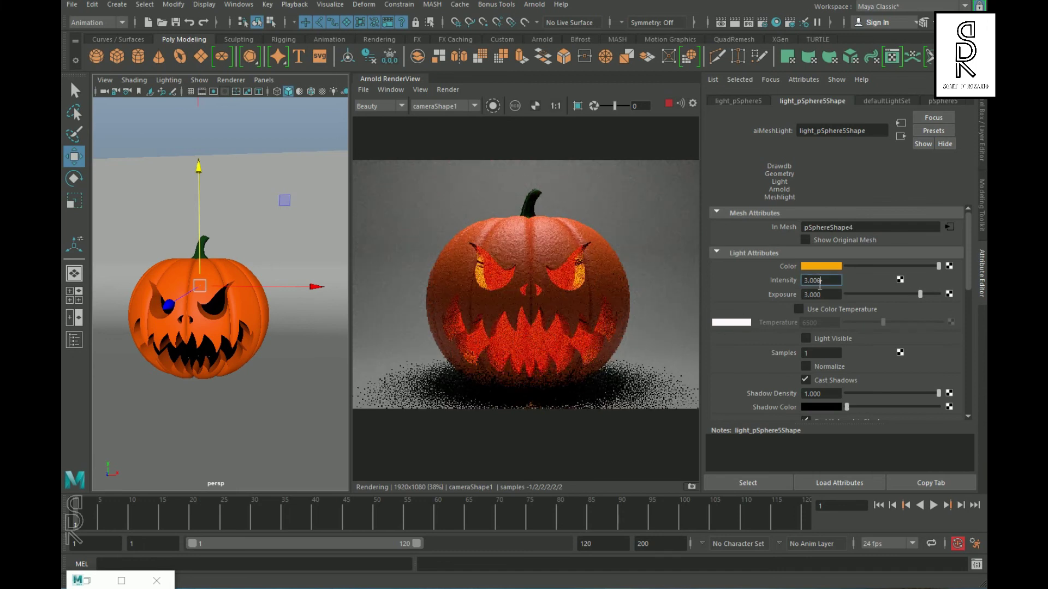
- Set the mesh light's Intensity to 2 and its Exposure to 4
type("2")
key("Tab")
type("4")
key("Return")
- Select the mesh light's source sphere, lower it inside the pumpkin and scale it up to spread the glow
key("r")
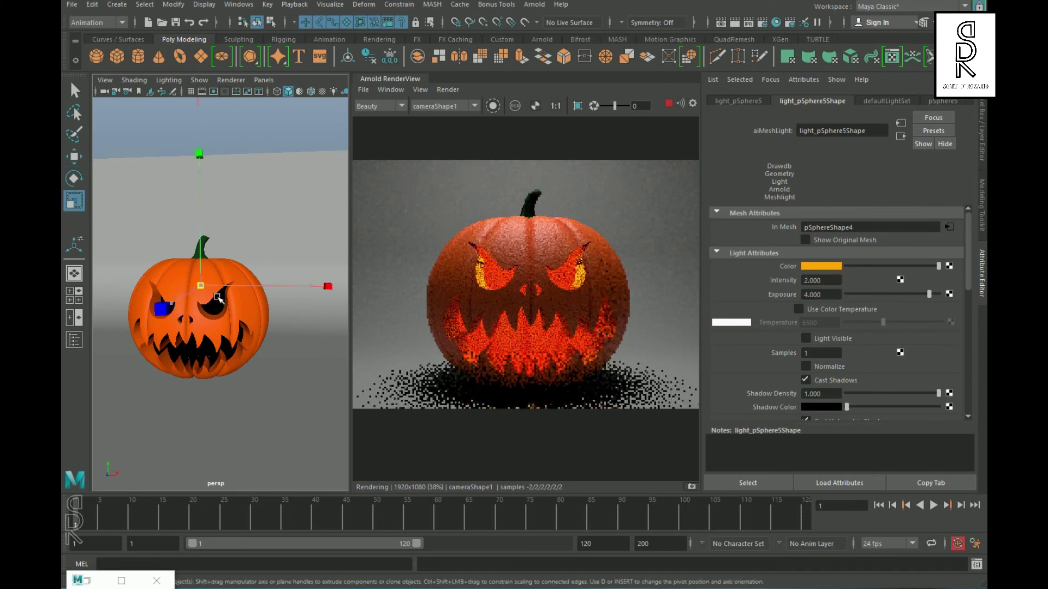
left_click(314, 302)
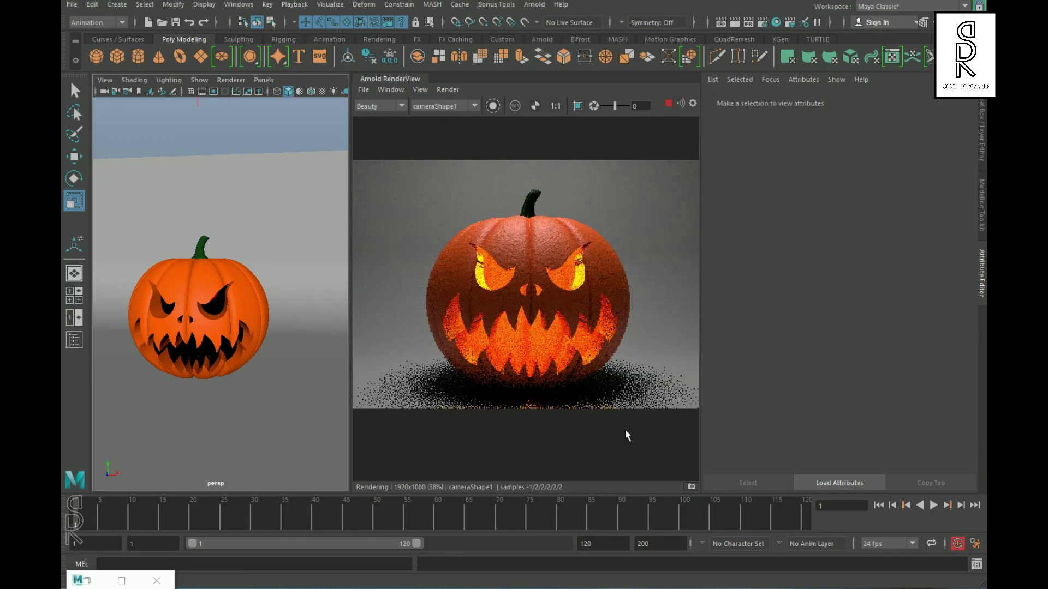
key("w")
left_click(74, 340)
left_click(153, 260)
left_click(74, 340)
left_click_drag(199, 175, 200, 212)
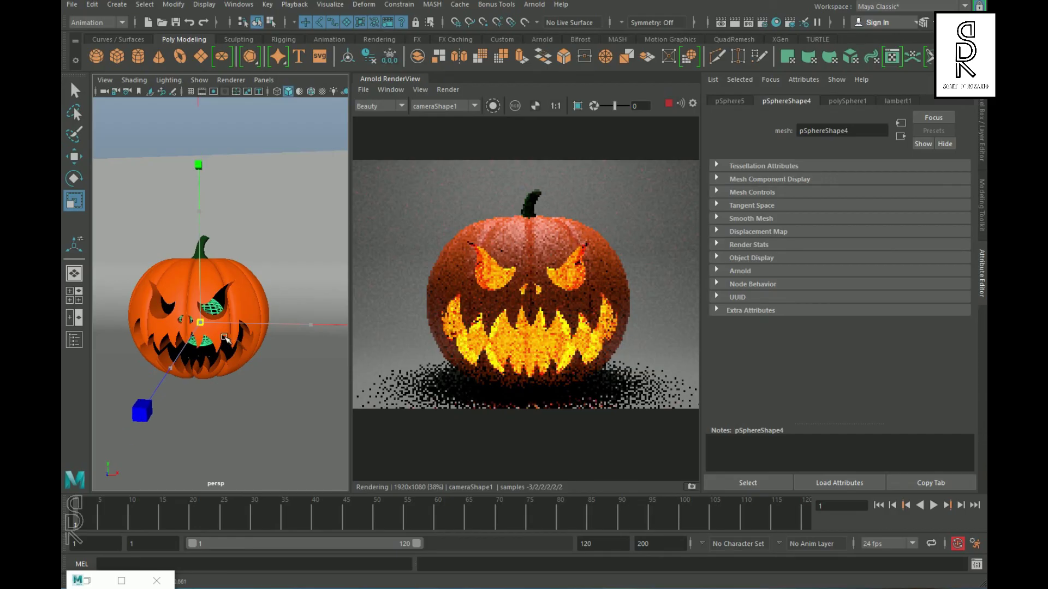
left_click_drag(171, 374, 177, 370)
left_click(245, 409)
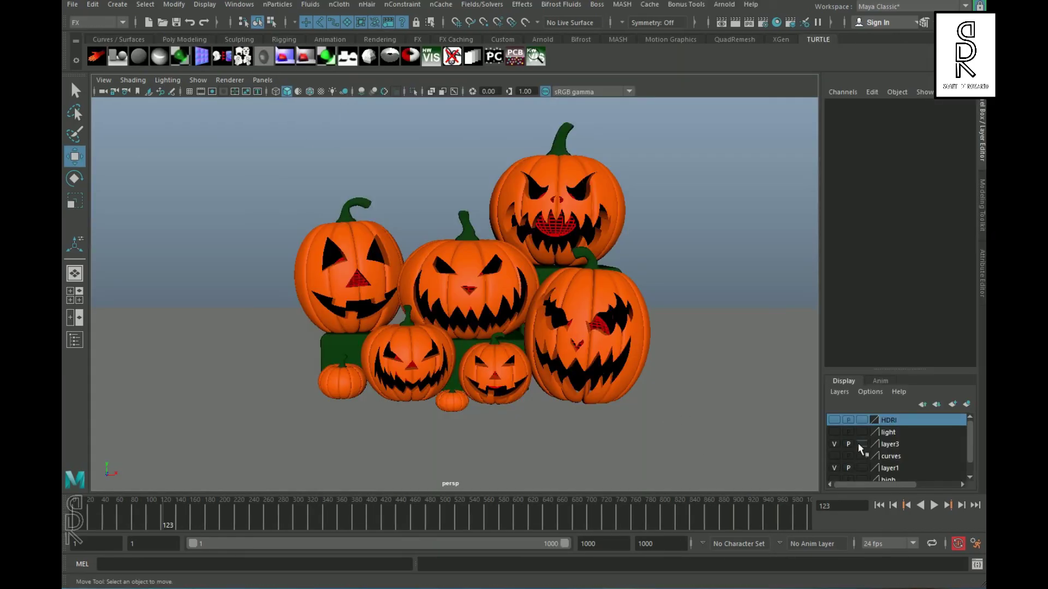
- Show the light layer of the pumpkin group scene and examine the attributes of the overhead and side area lights
left_click(834, 431)
scroll(381, 257, "down", 10)
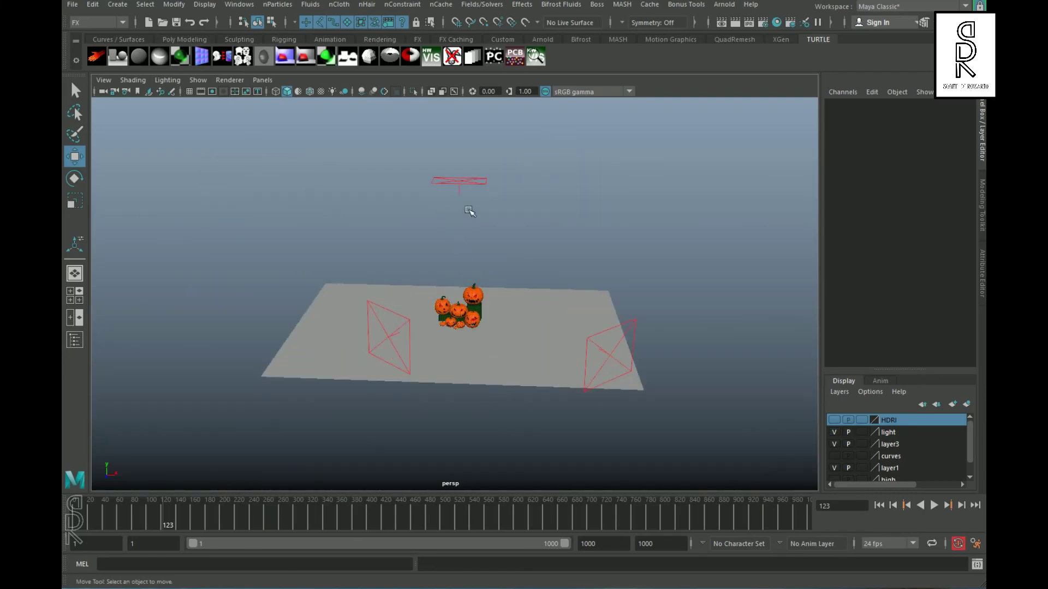
left_click(469, 183)
key("ctrl+a")
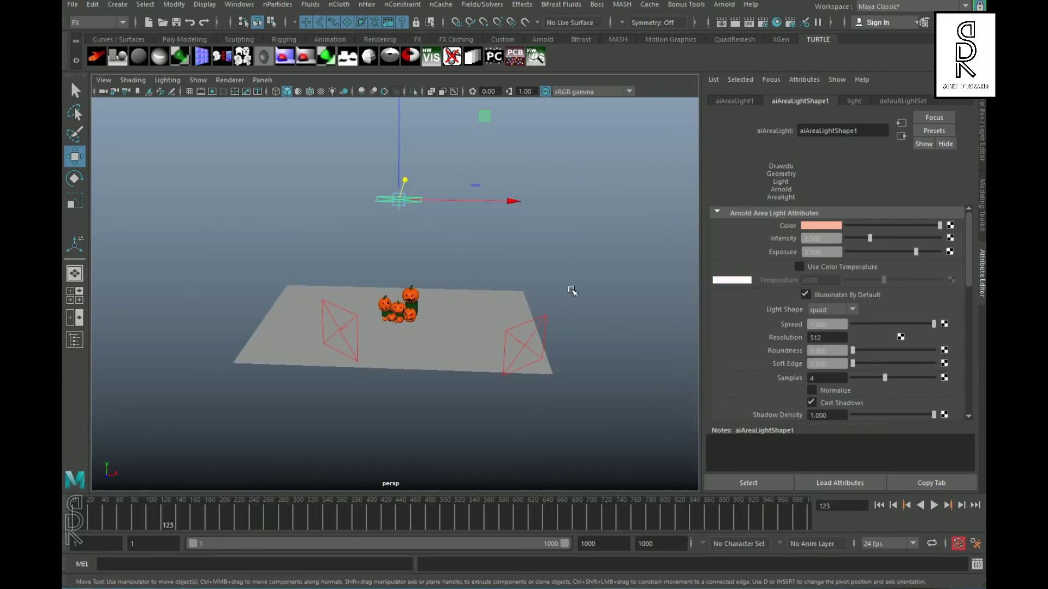
left_click(359, 325)
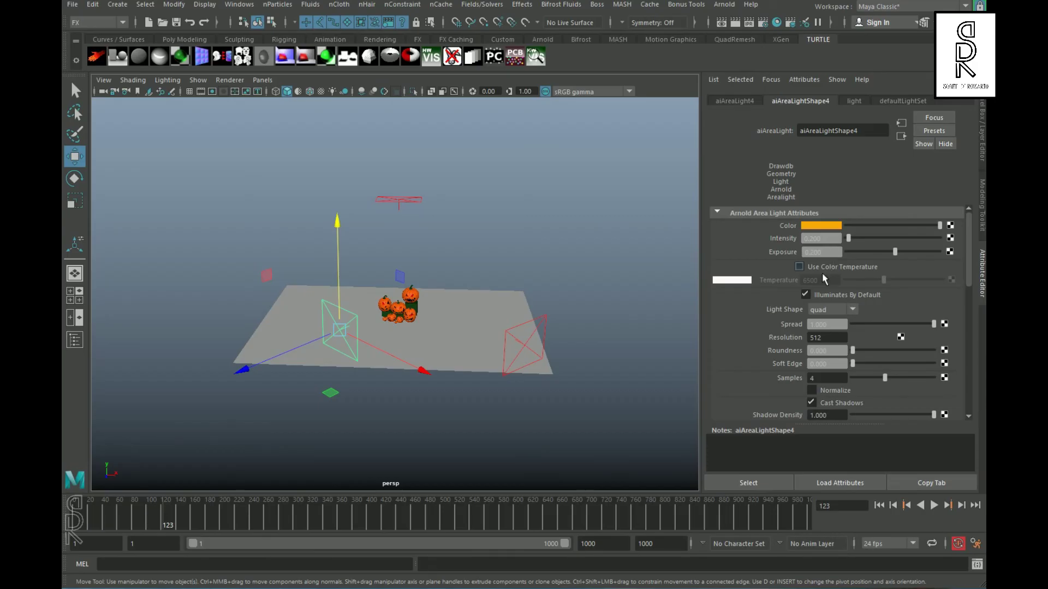
- Check the pale blue side area light, show the HDRI layer and examine the sky dome light's attributes
left_click(538, 331)
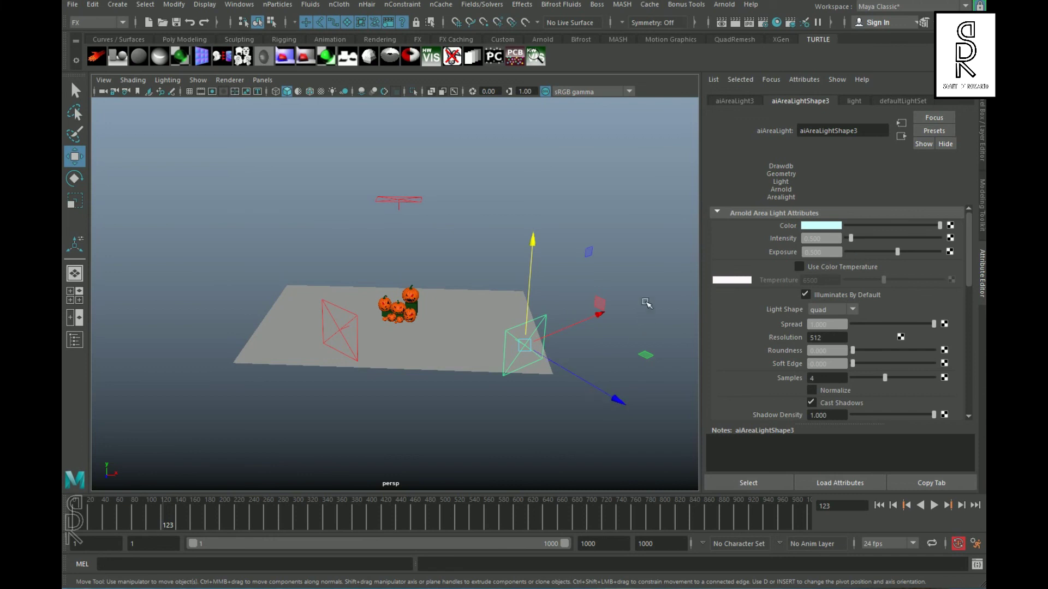
left_click(645, 302)
left_click(982, 123)
left_click(837, 422)
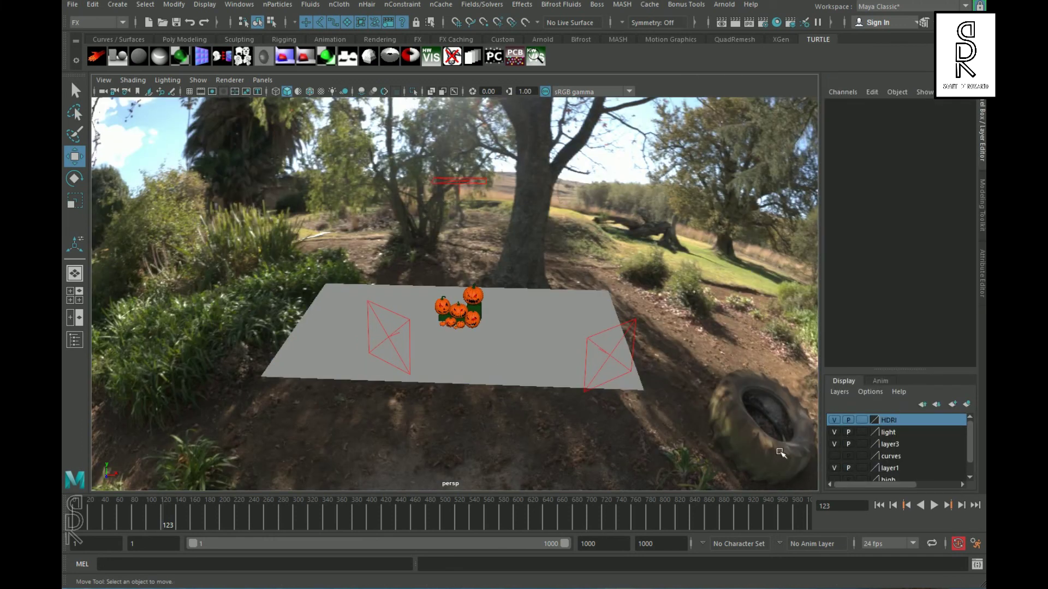
left_click(647, 244)
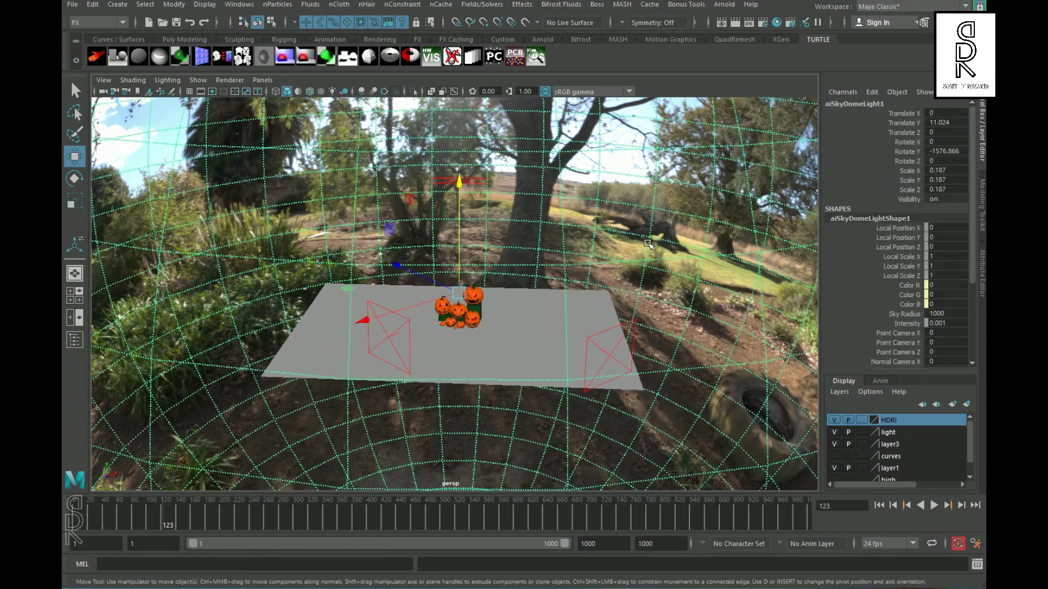
key("ctrl+a")
key("F2")
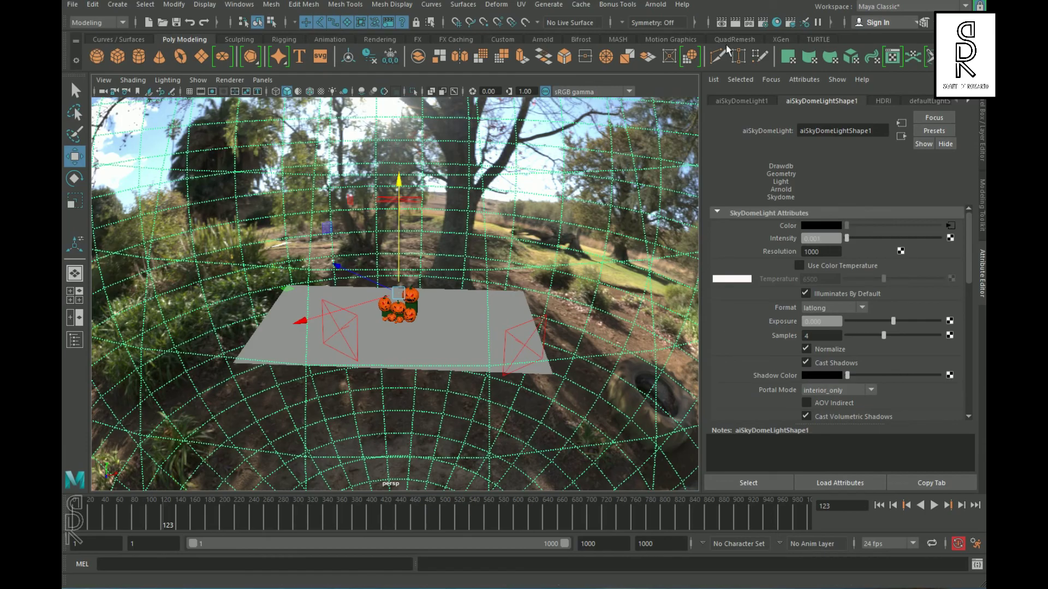
- Select the ground plane under the pumpkins and examine the Arnold attributes of its shape
key("space")
key("space")
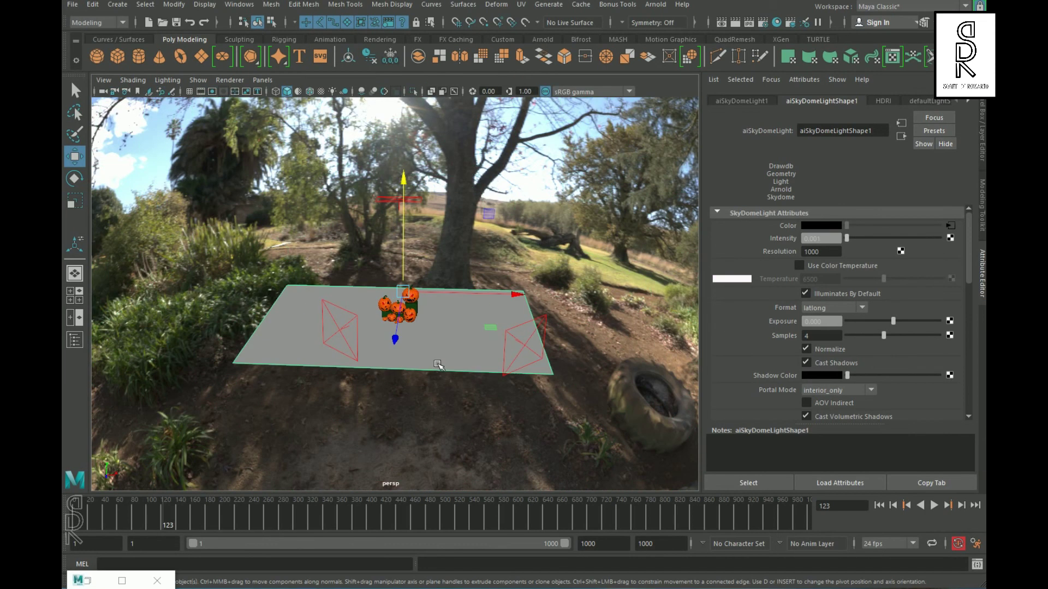
left_click(454, 325)
right_click_drag(452, 315, 472, 571)
left_click(358, 169)
left_click(486, 71)
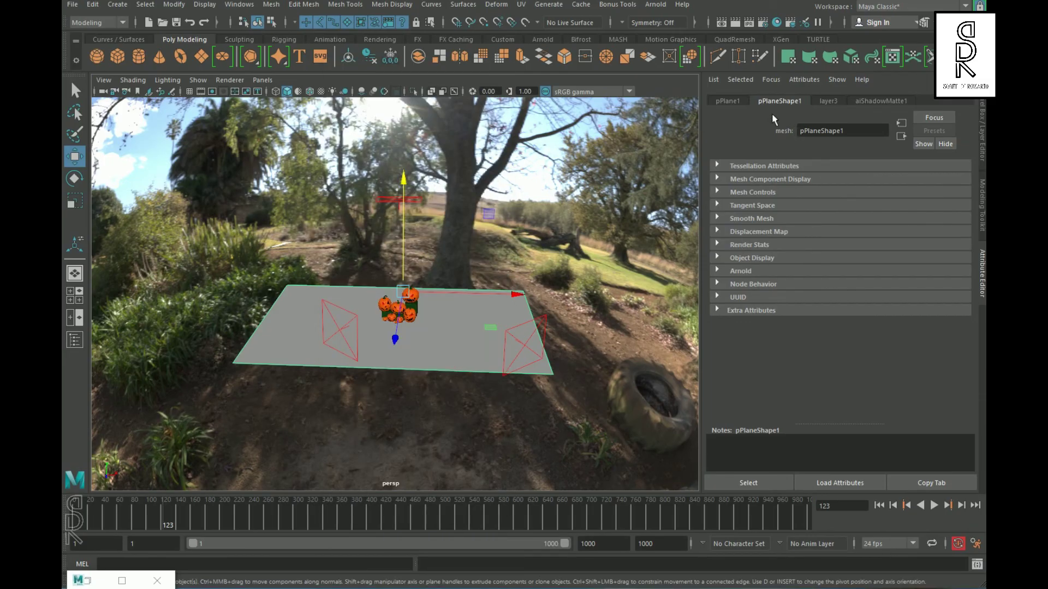
left_click(725, 273)
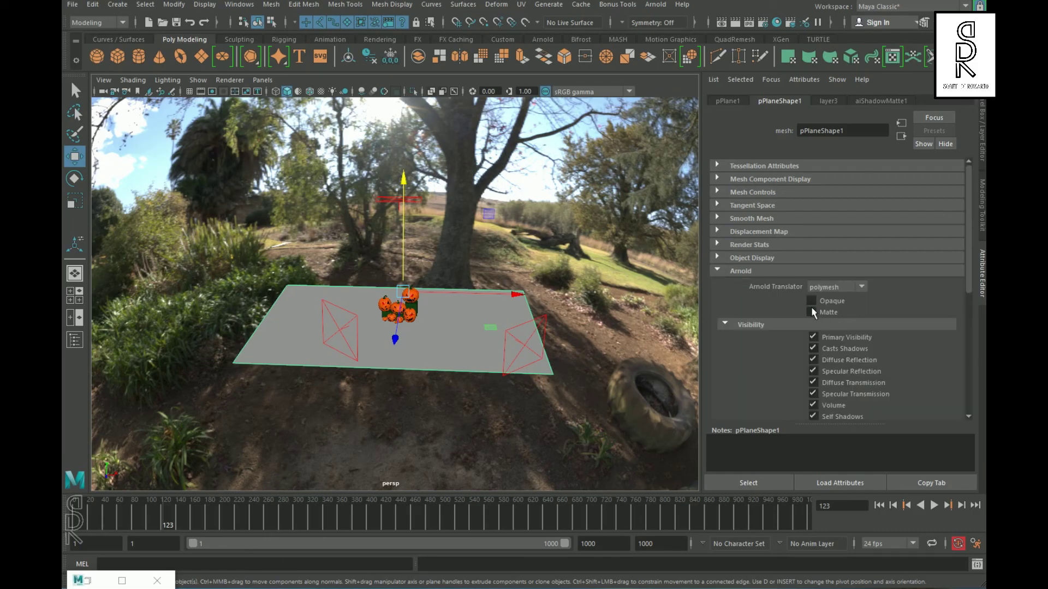